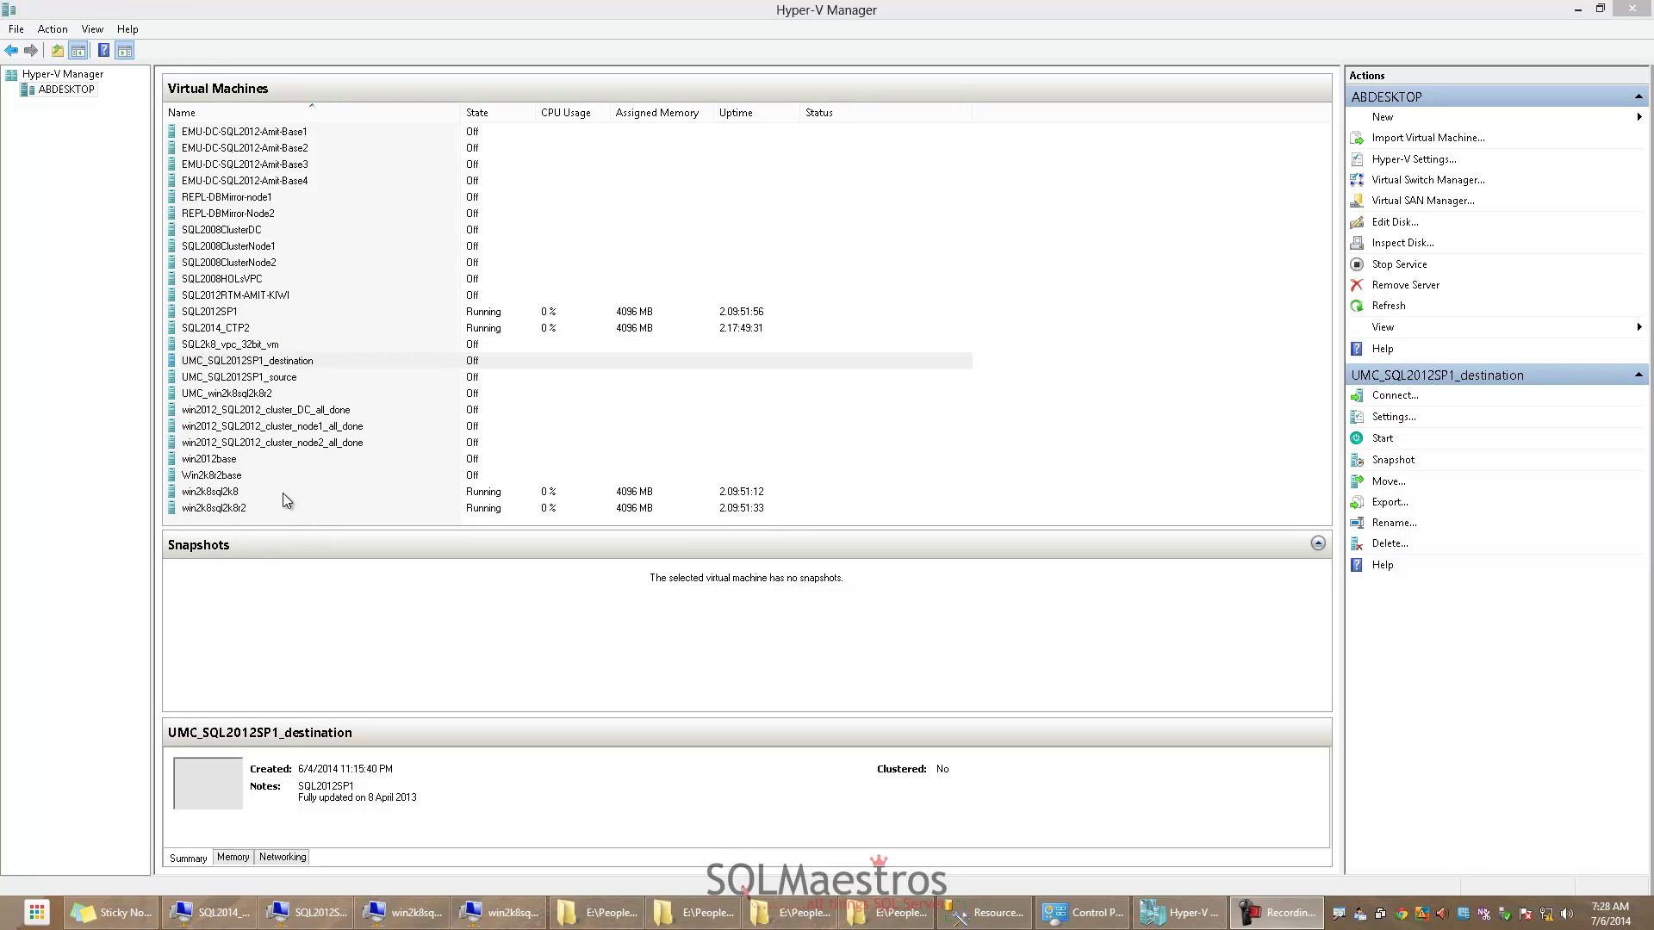
Review the summaries of the running virtual machines win2k8sql2k8, win2k8sql2k8r2, SQL2012SP1 and SQL2014_CTP2
click(259, 494)
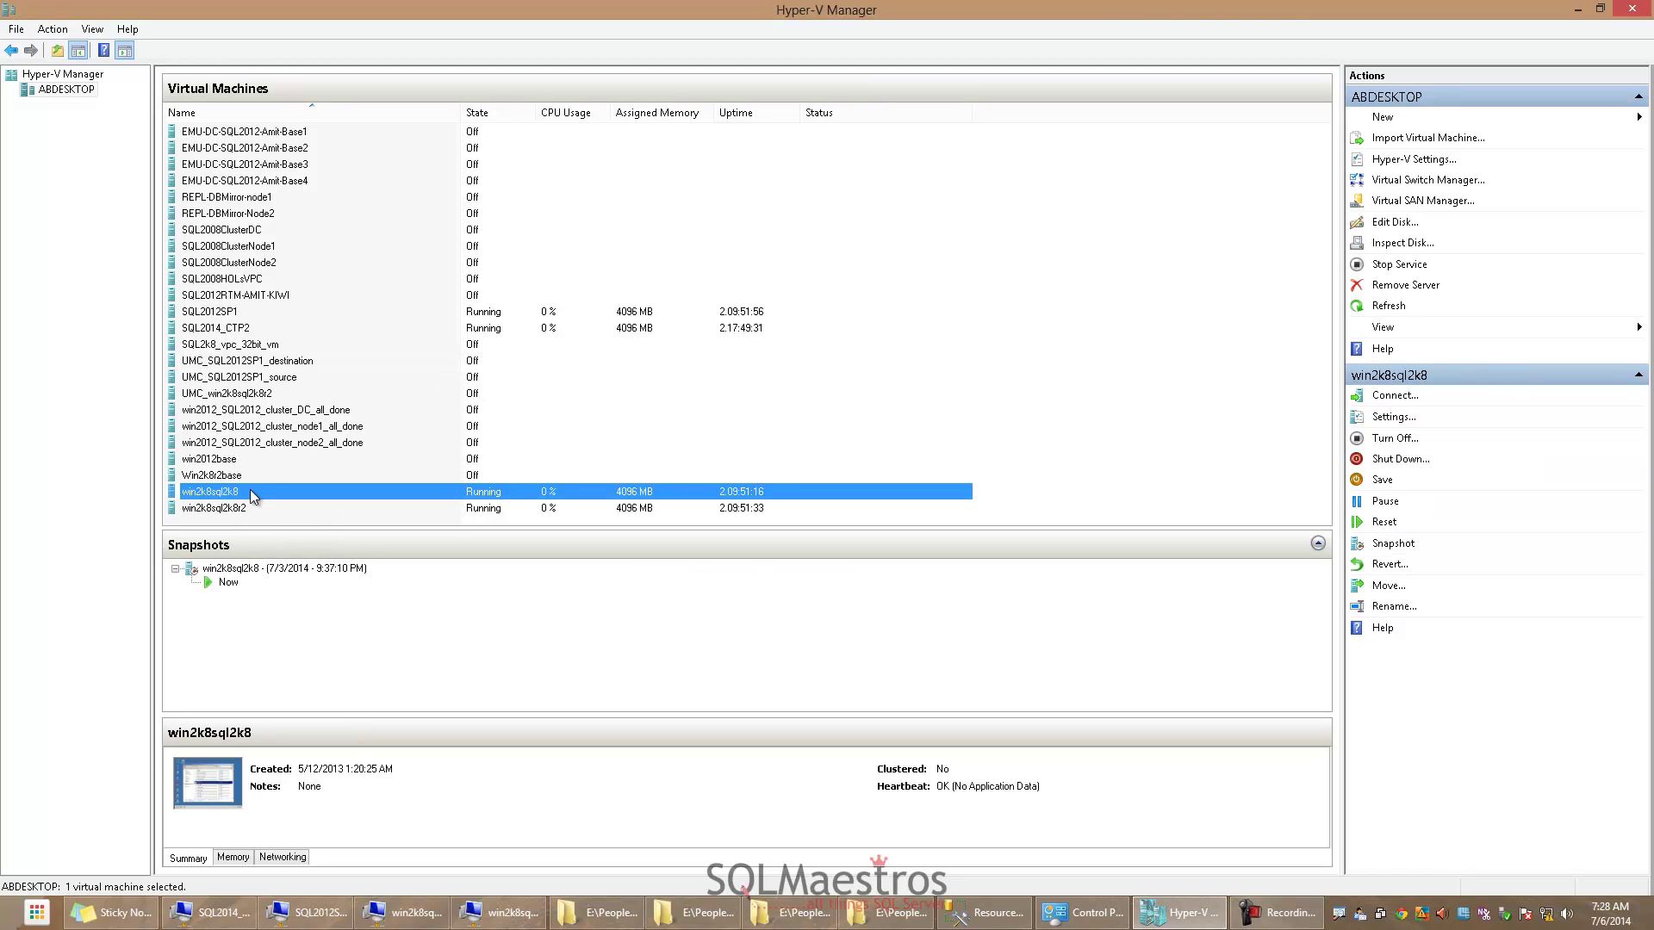
key(Down)
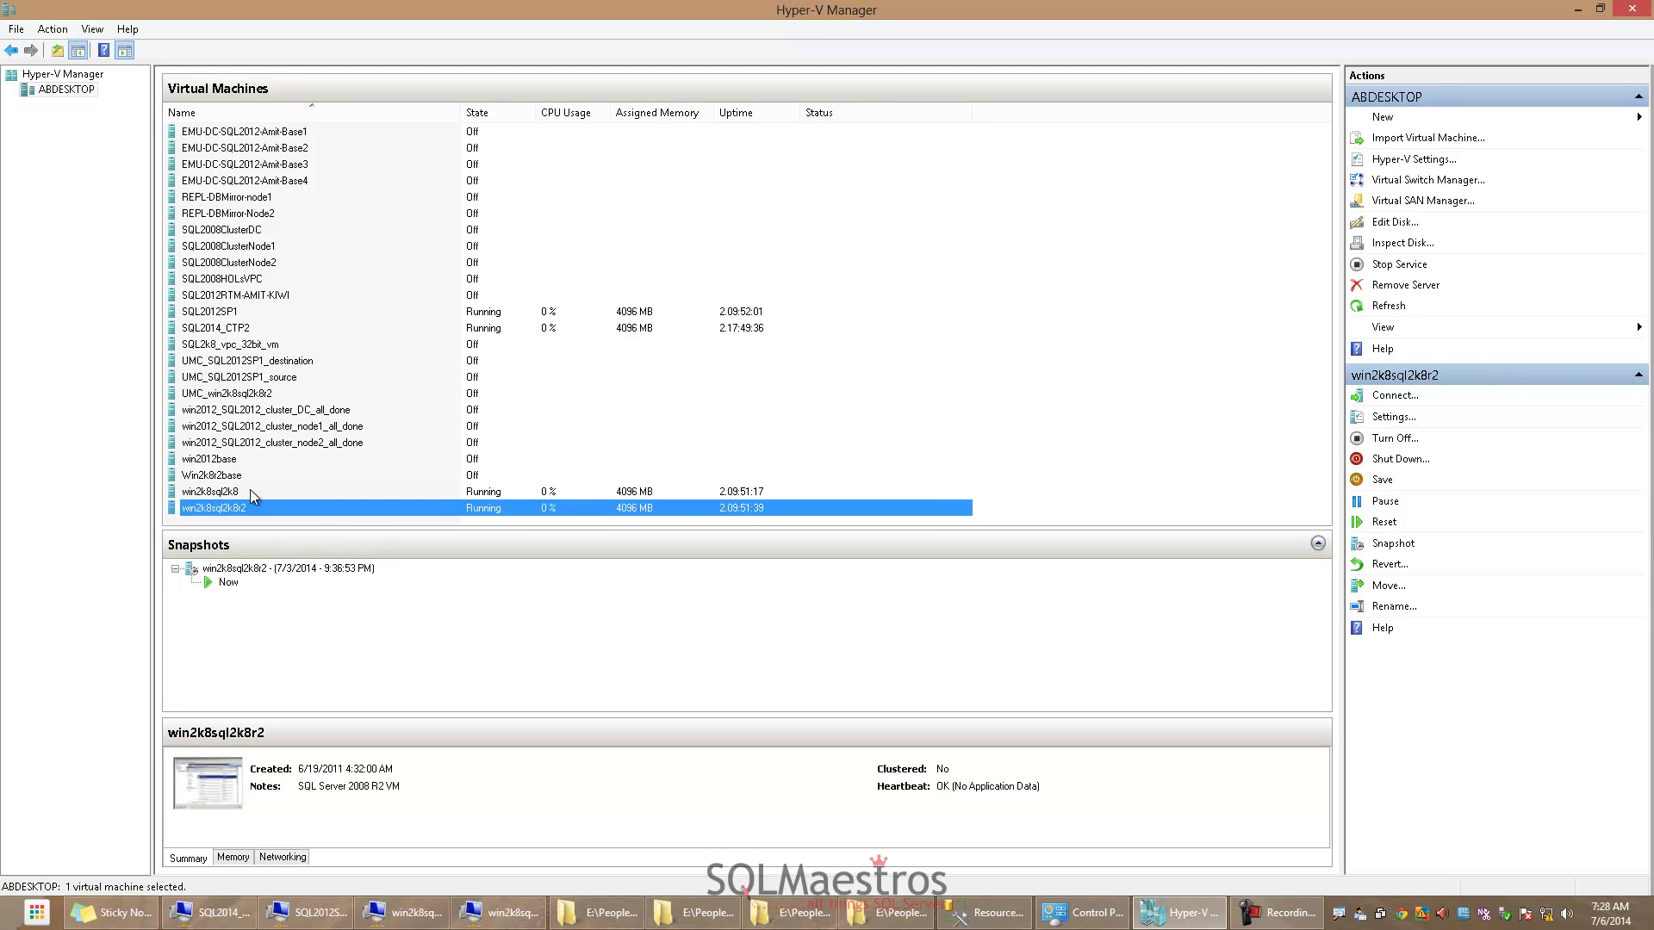
key(Up)
key(Up)
key(Up)
key(Up)
key(Up)
key(Up)
key(Up)
key(Up)
key(Up)
key(Up)
key(Up)
key(Up)
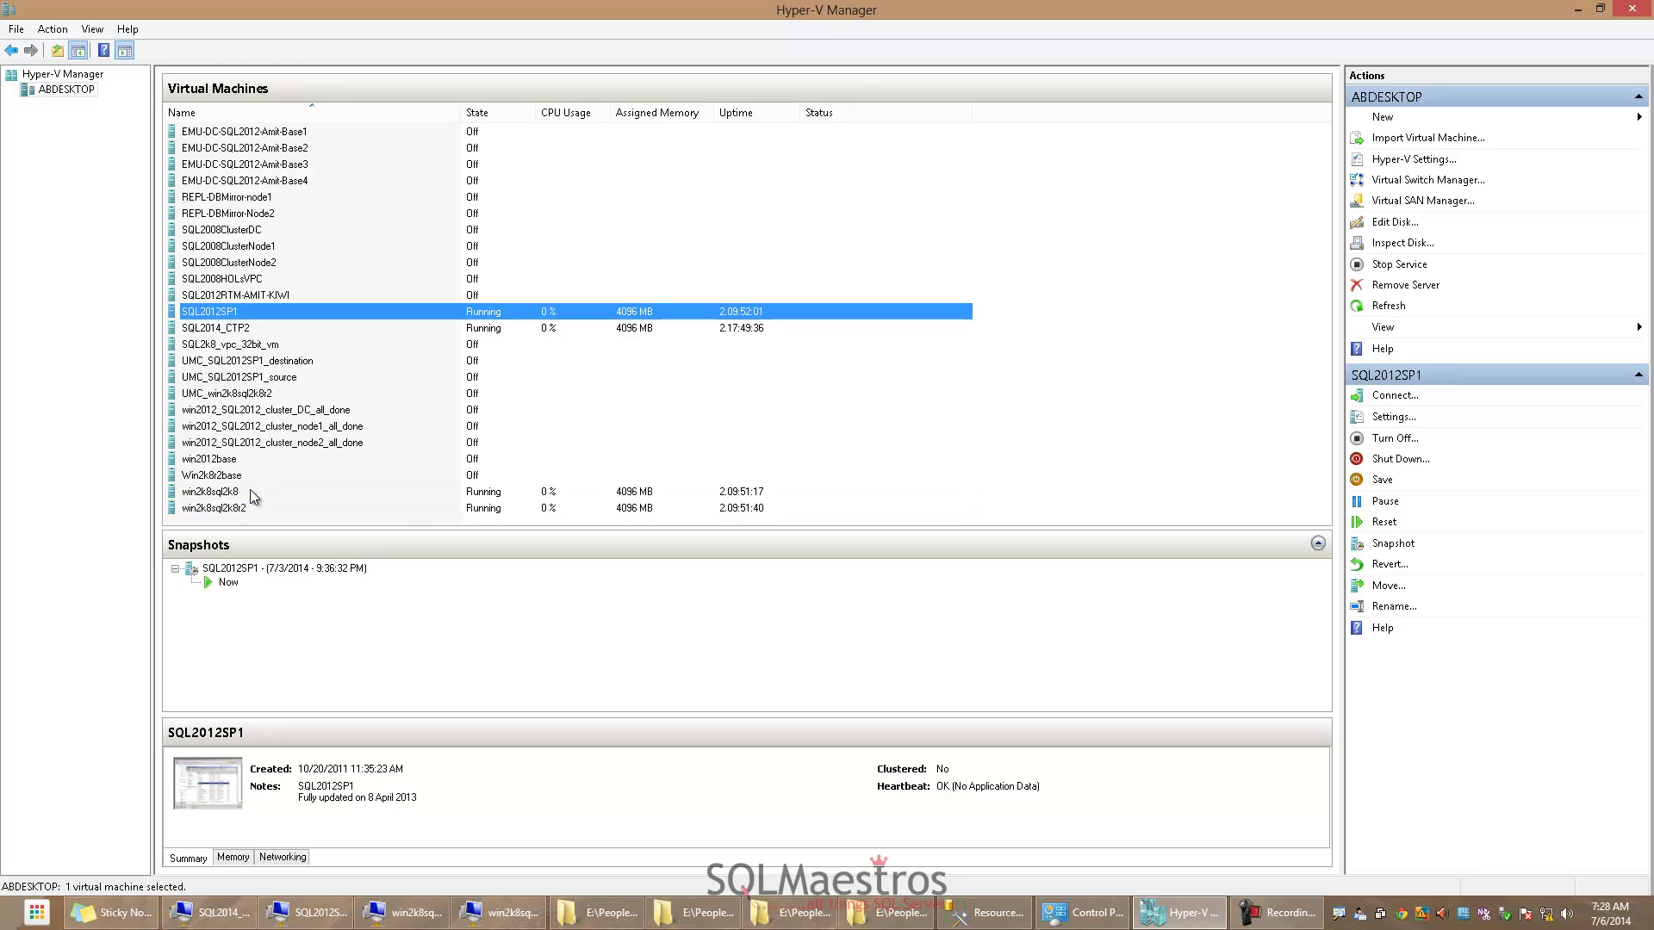
key(Down)
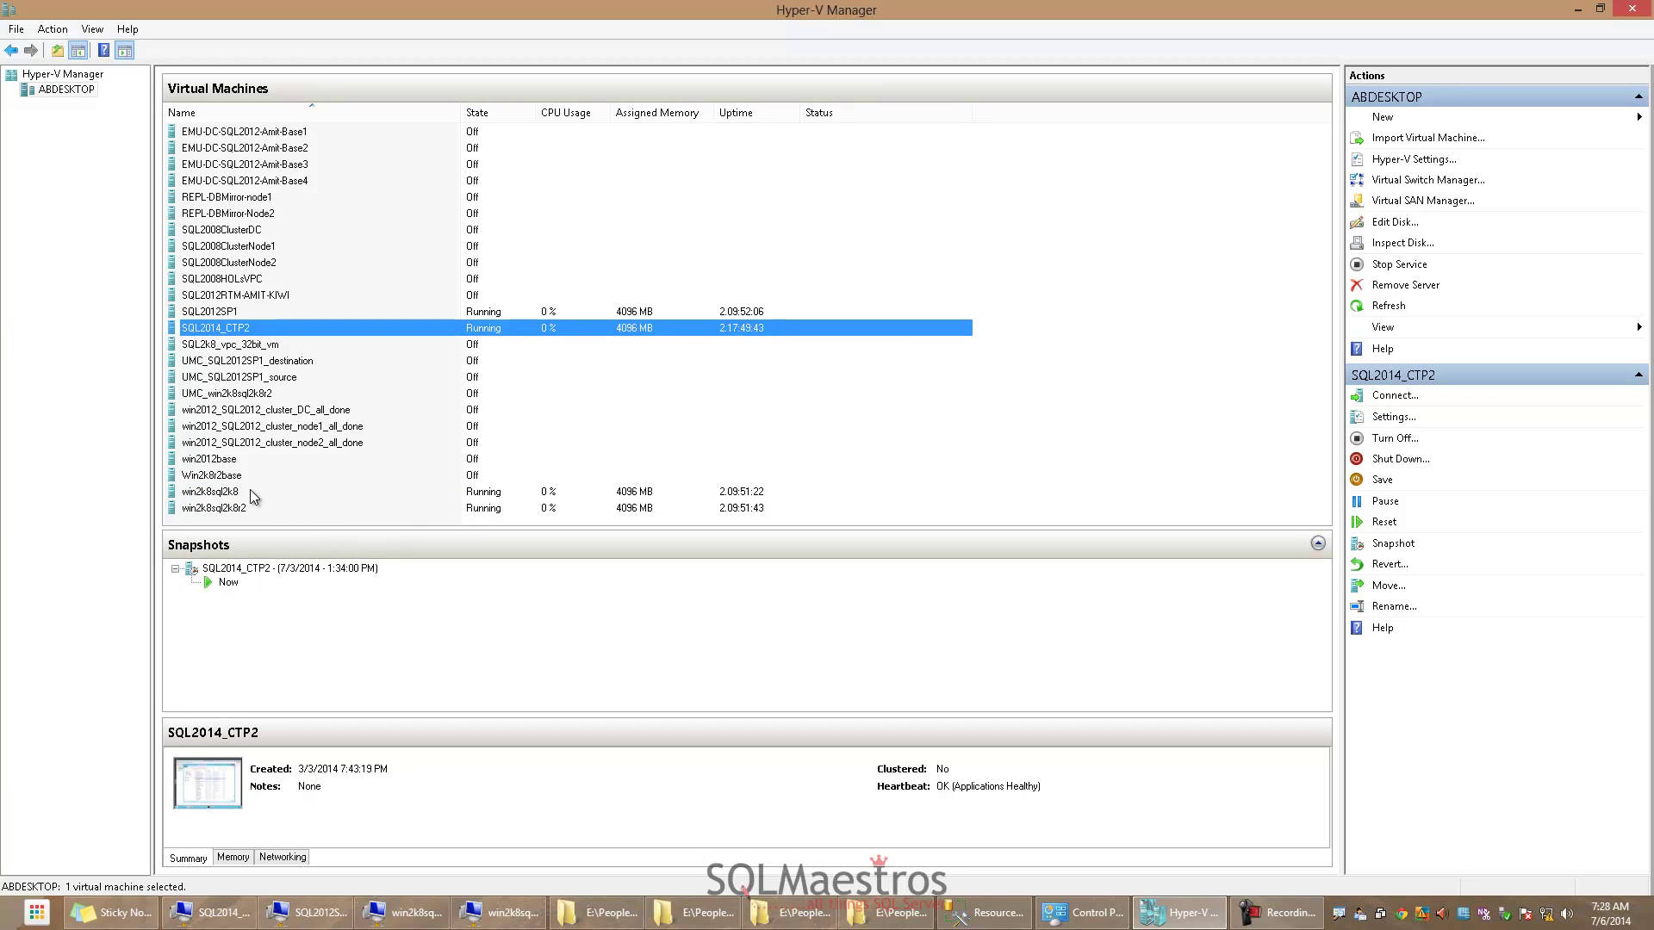
Connect to the win2k8sql2k8 virtual machine and return from the file search results to the Binn folder
double_click(255, 497)
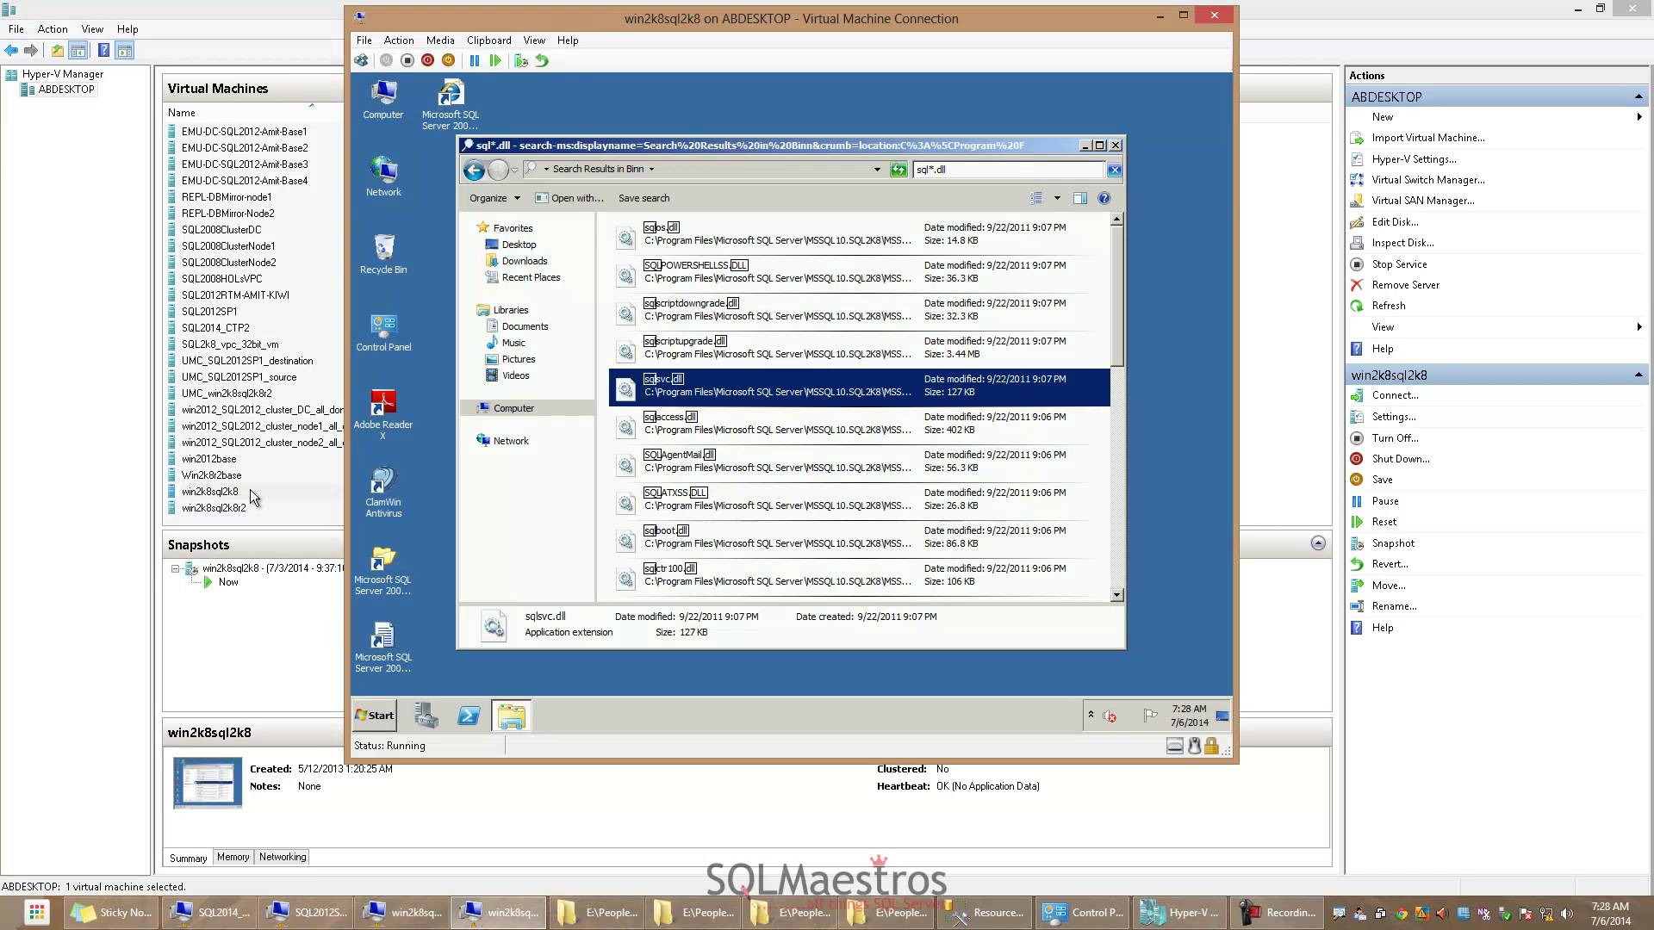
click(474, 170)
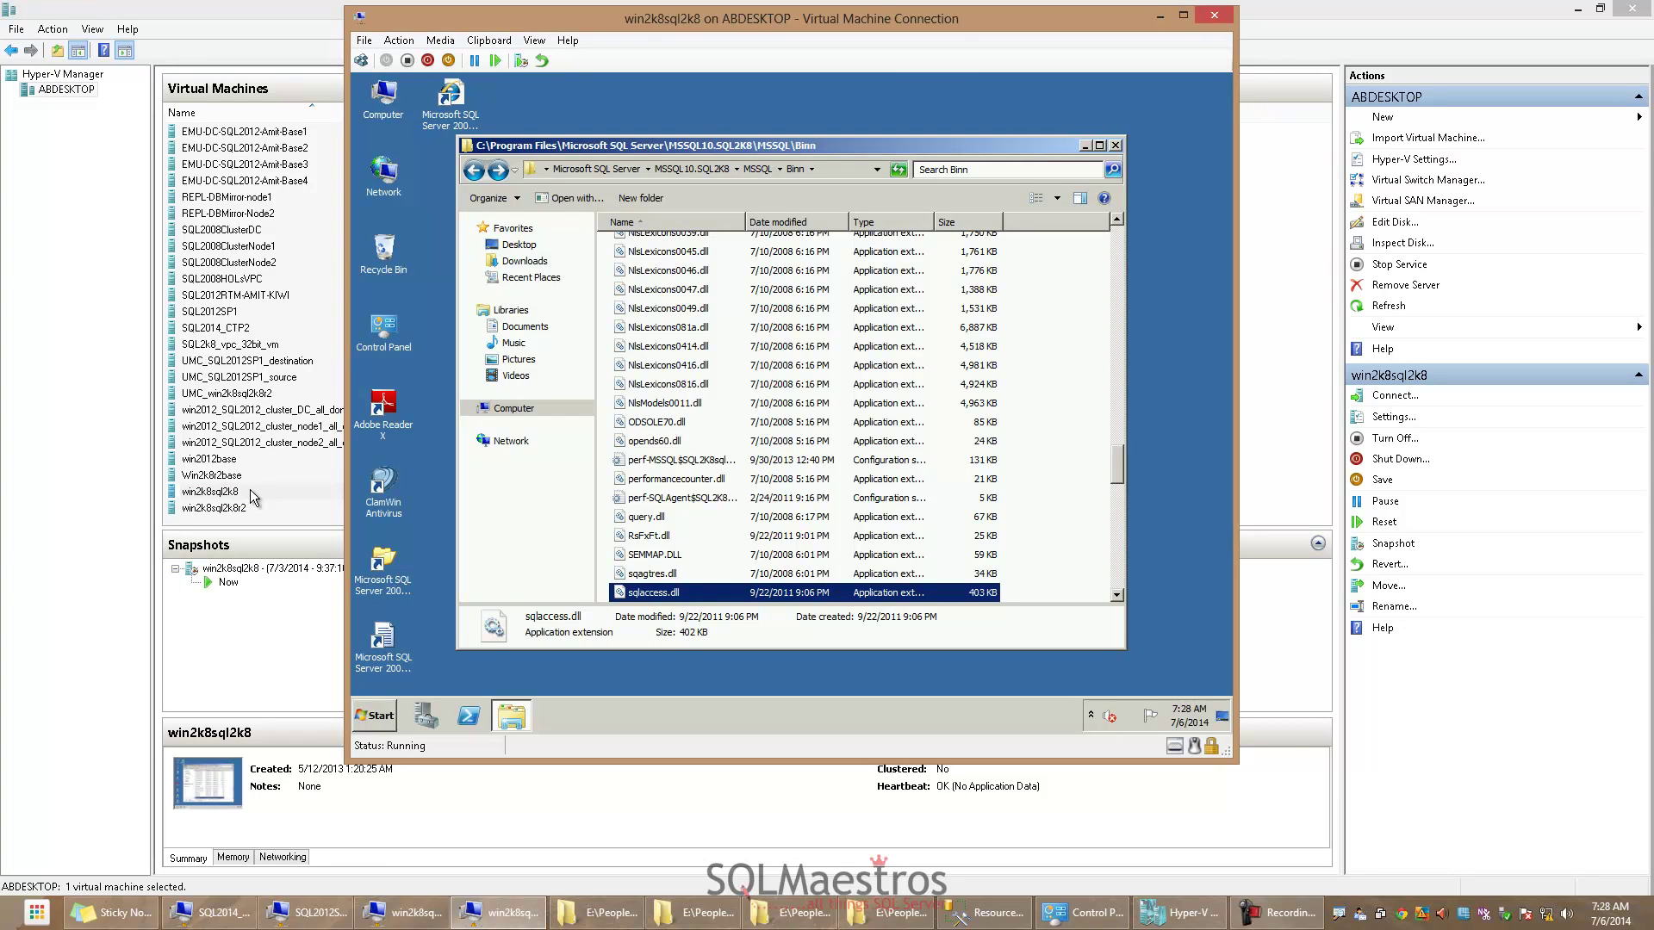
Show the Binn folder's full path and examine its MSSQL10 version number and SQL2K8 instance name
key(alt+d)
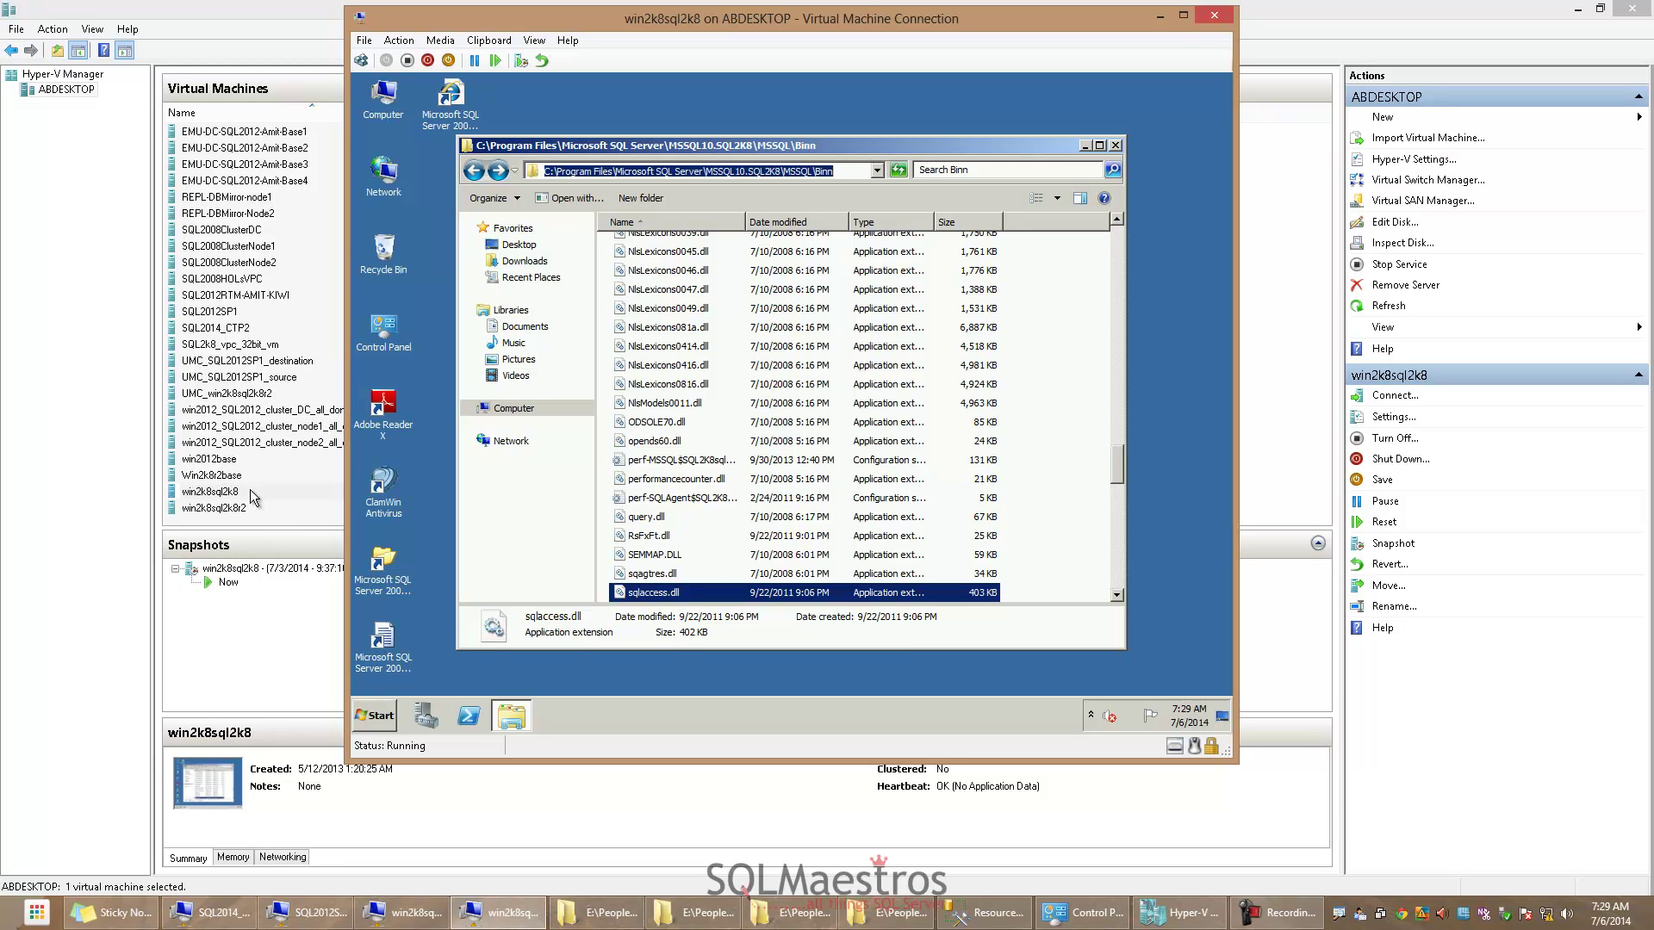
click(735, 172)
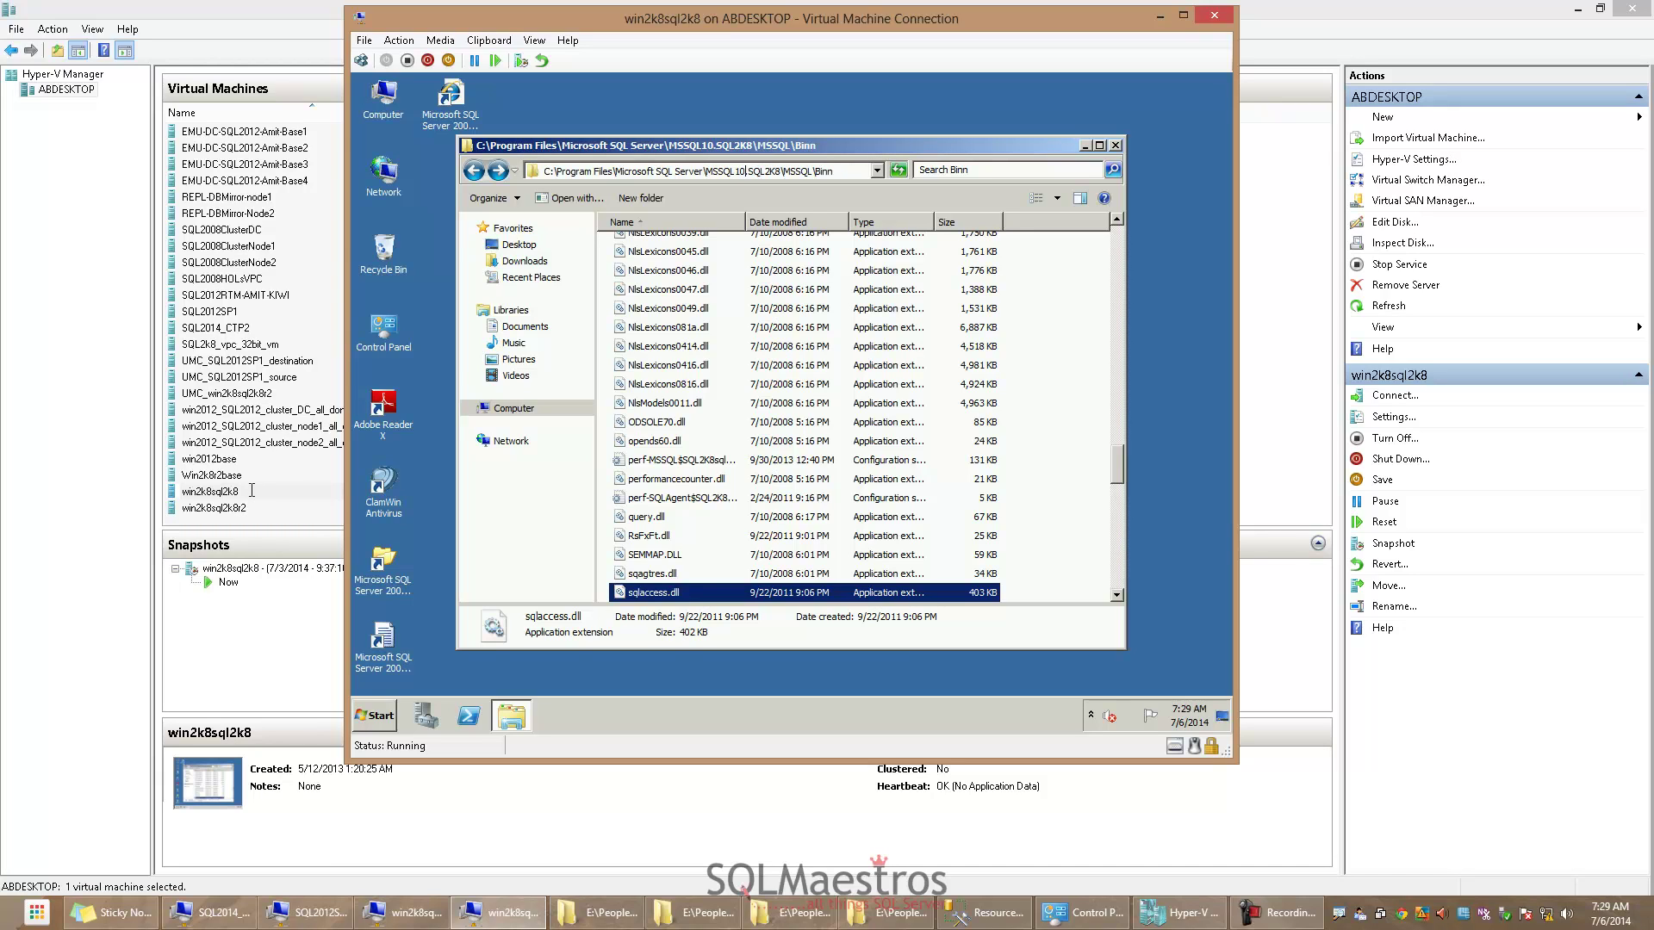
drag(735, 171, 740, 171)
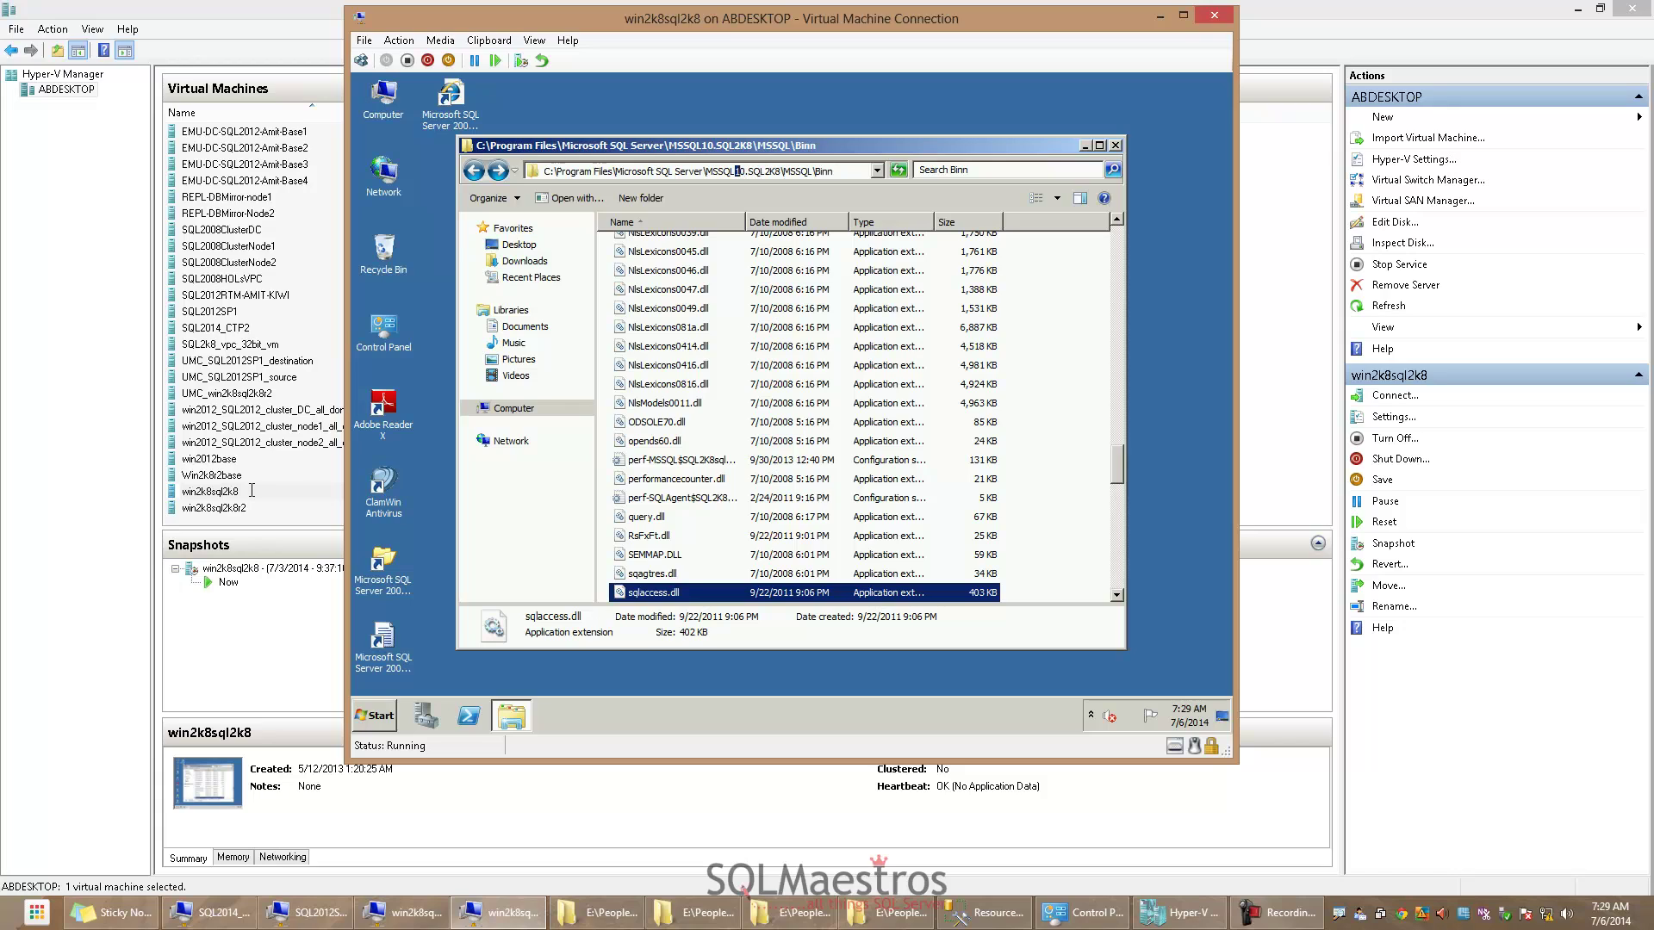
key(Right)
key(Right)
key(Right)
key(shift+Right)
key(shift+Right)
key(shift+Right)
key(shift+Right)
key(shift+Right)
key(shift+Right)
key(End)
key(Return)
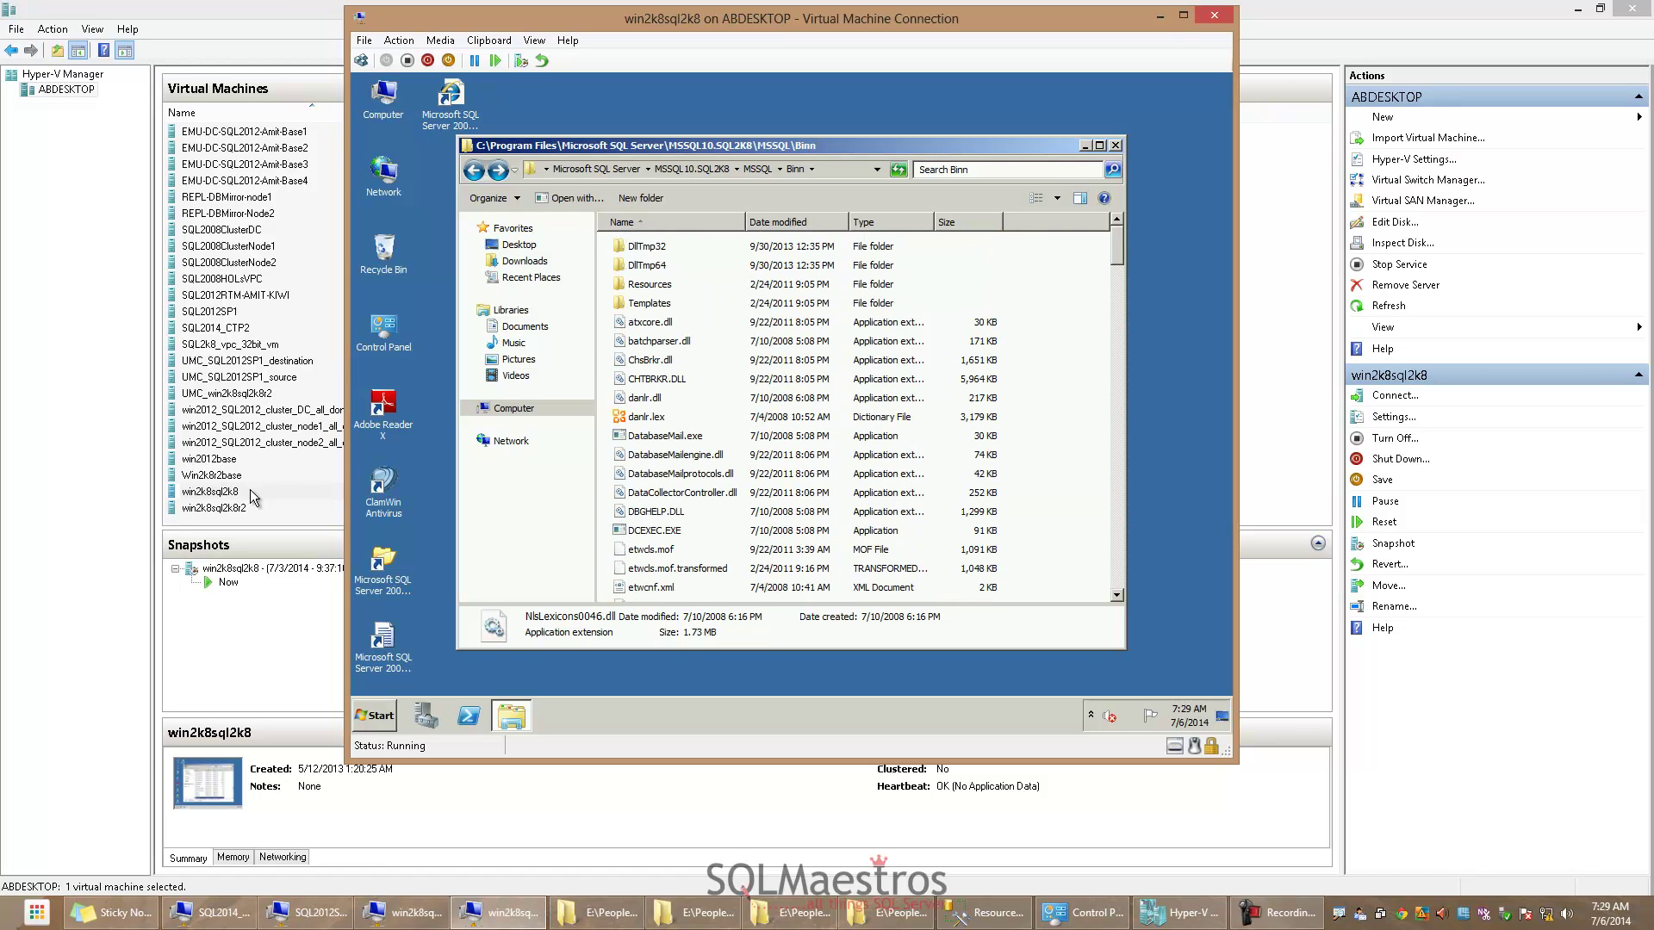
Locate sqlservr.exe in the win2k8sql2k8 Binn folder and examine its file size
key(a)
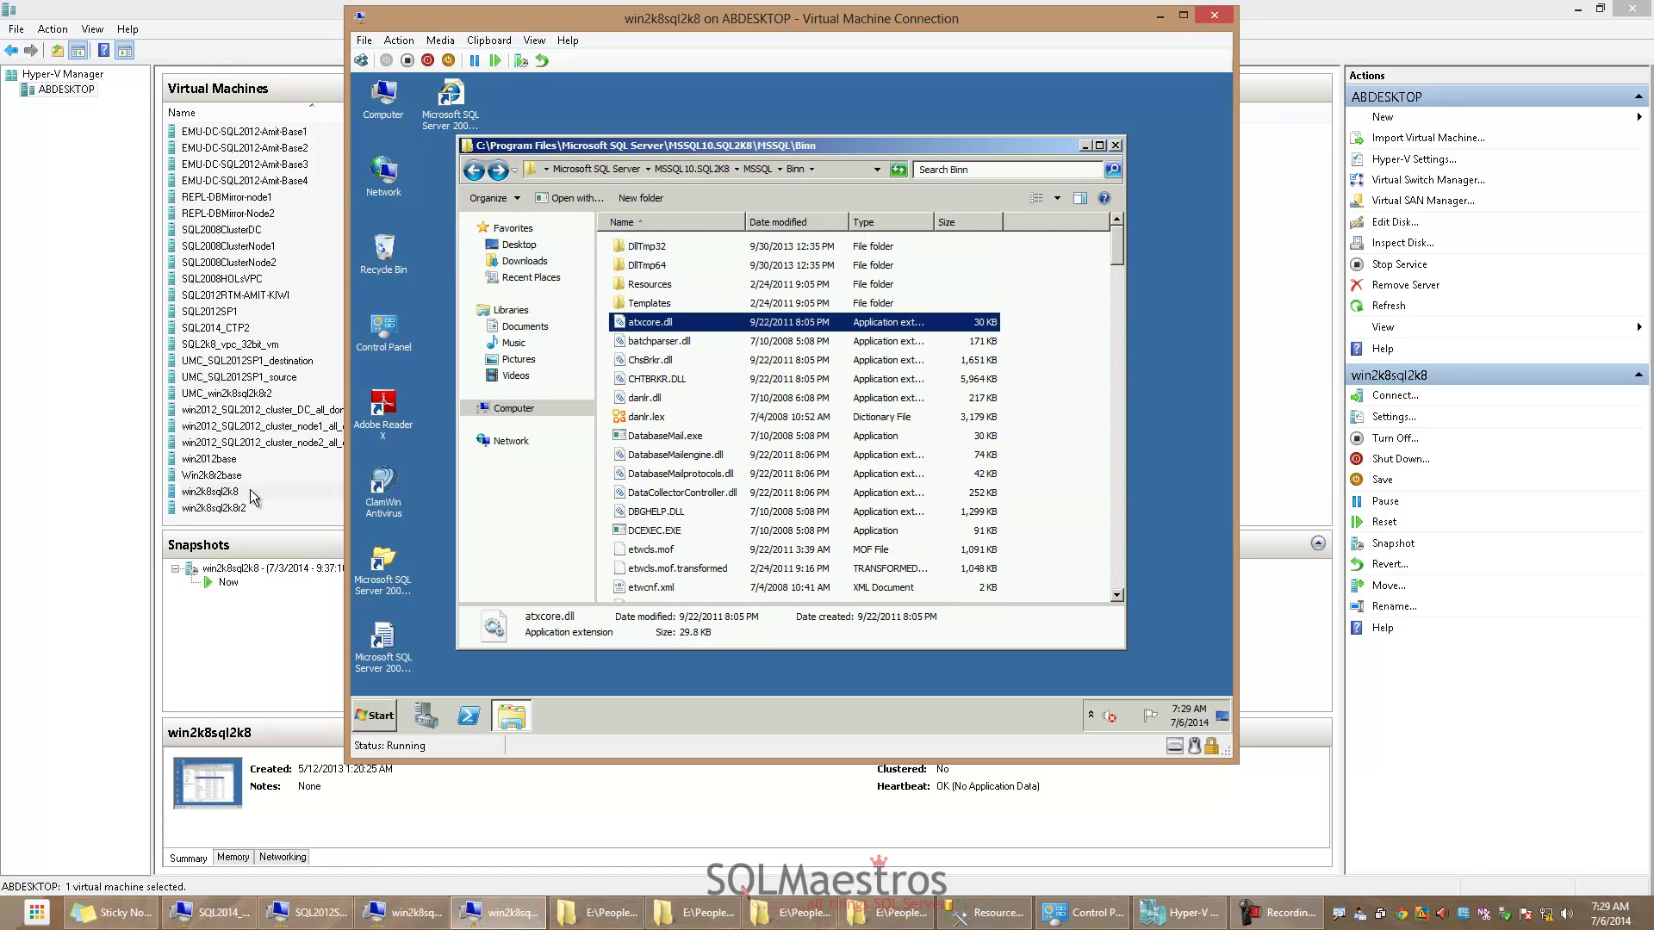
text(sqls)
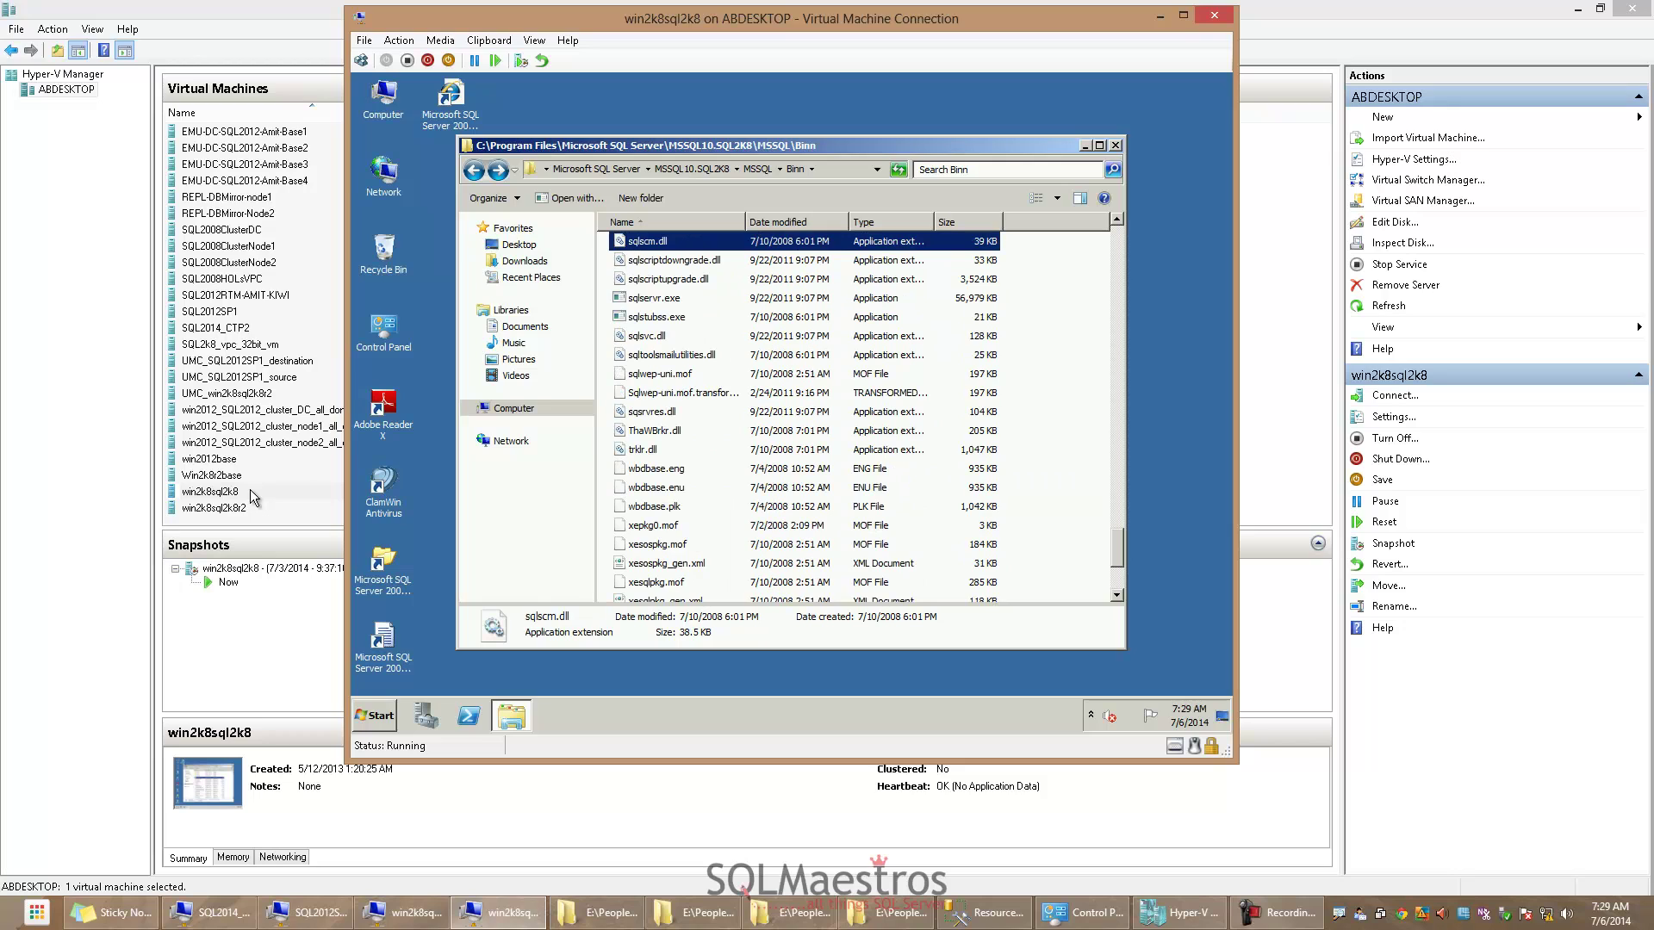
text(e)
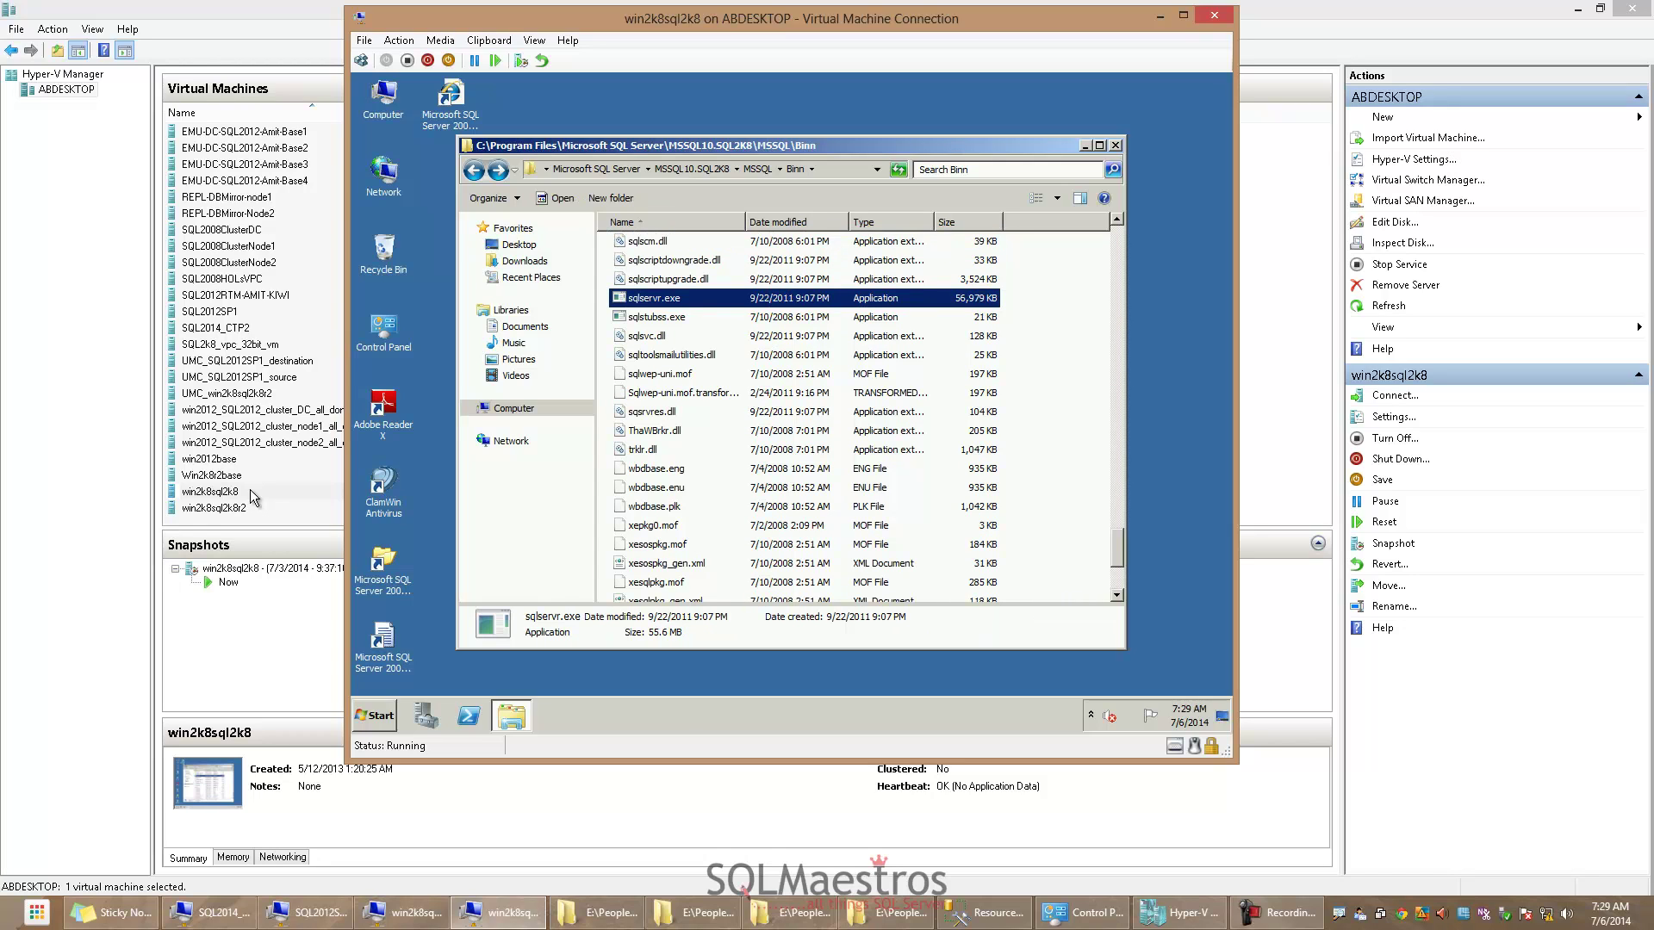
key(Down)
key(Up)
key(Down)
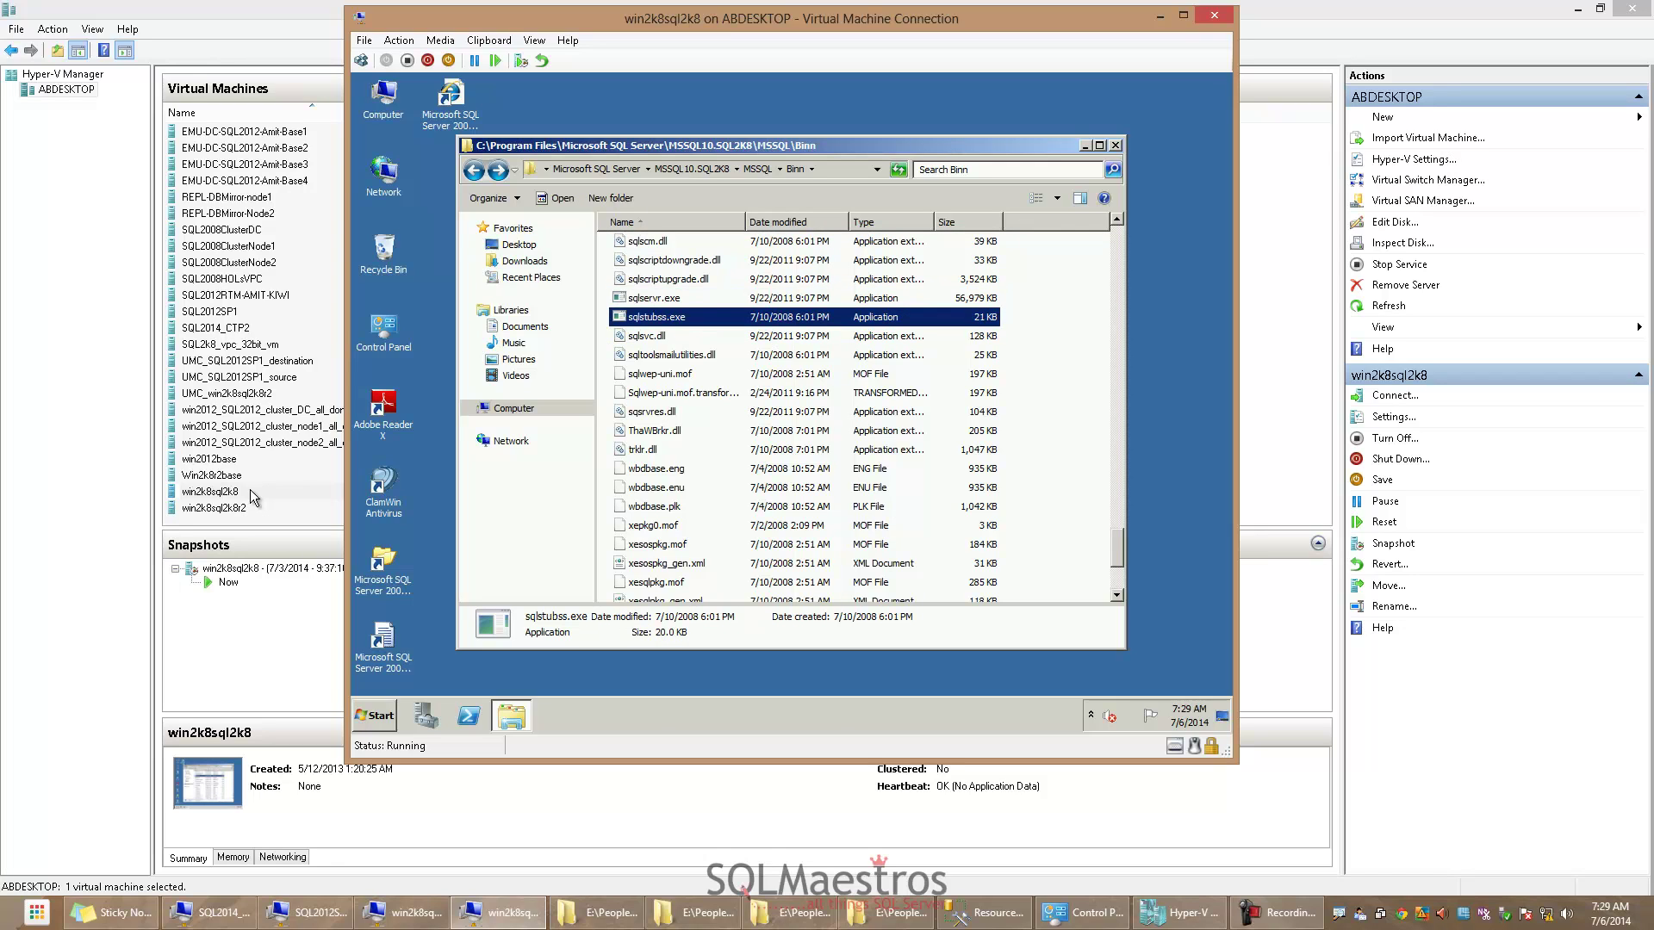
key(Up)
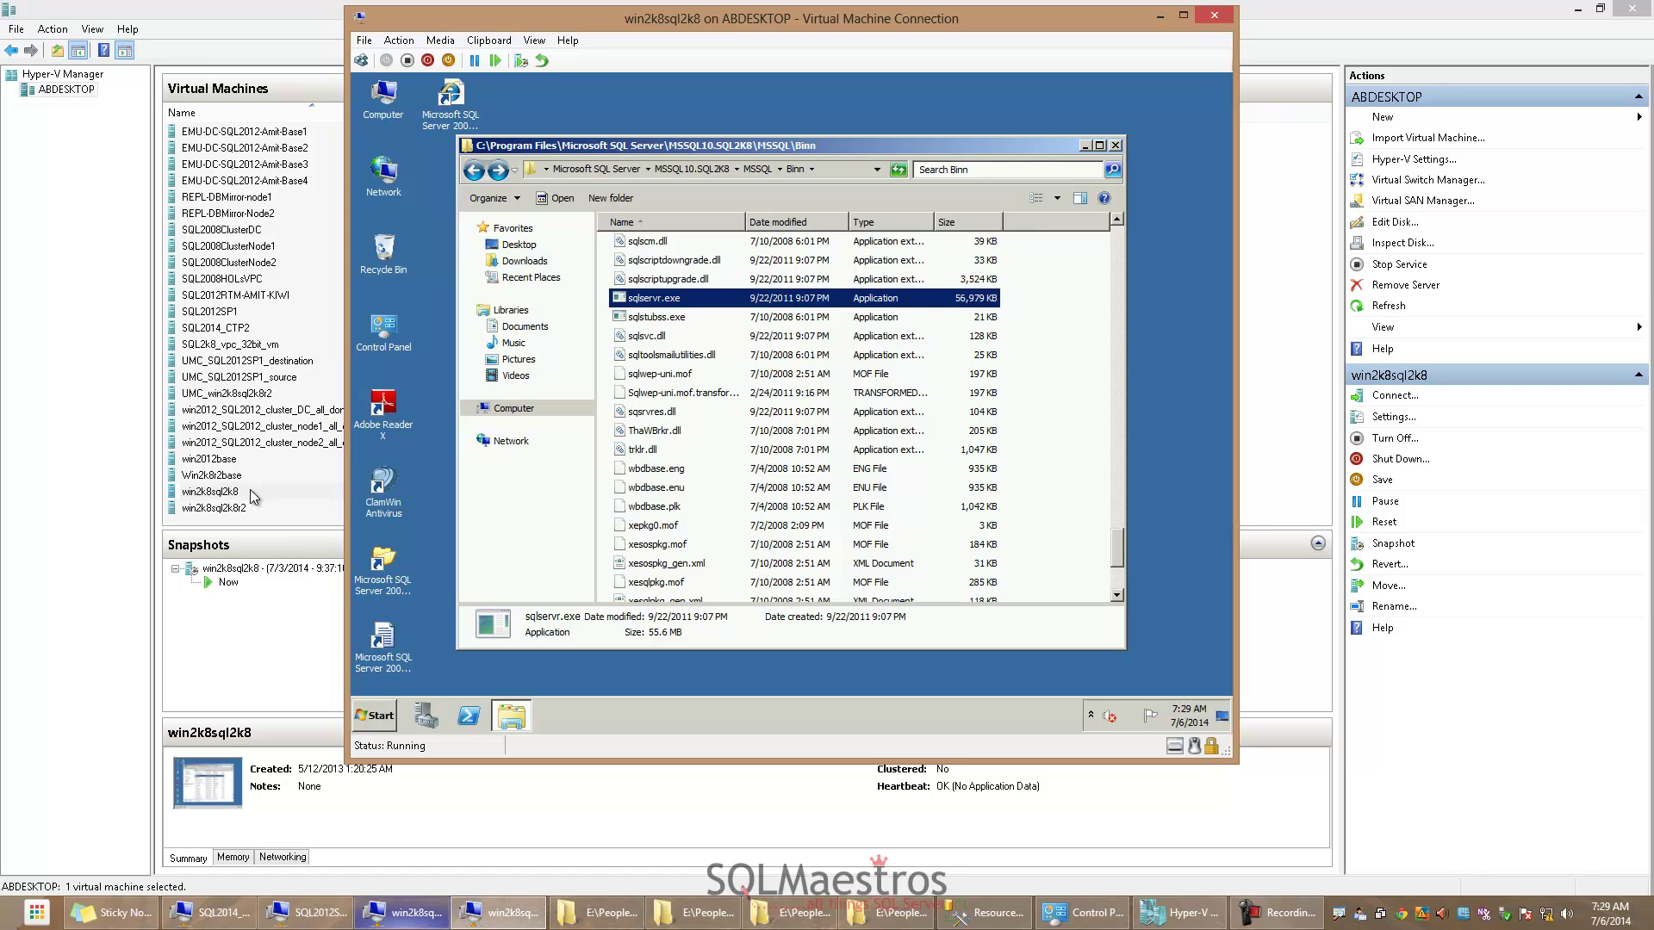
Switch to the win2k8sql2k8r2 virtual machine, check its Binn folder path and examine the size of sqlservr.exe
key(alt+Tab)
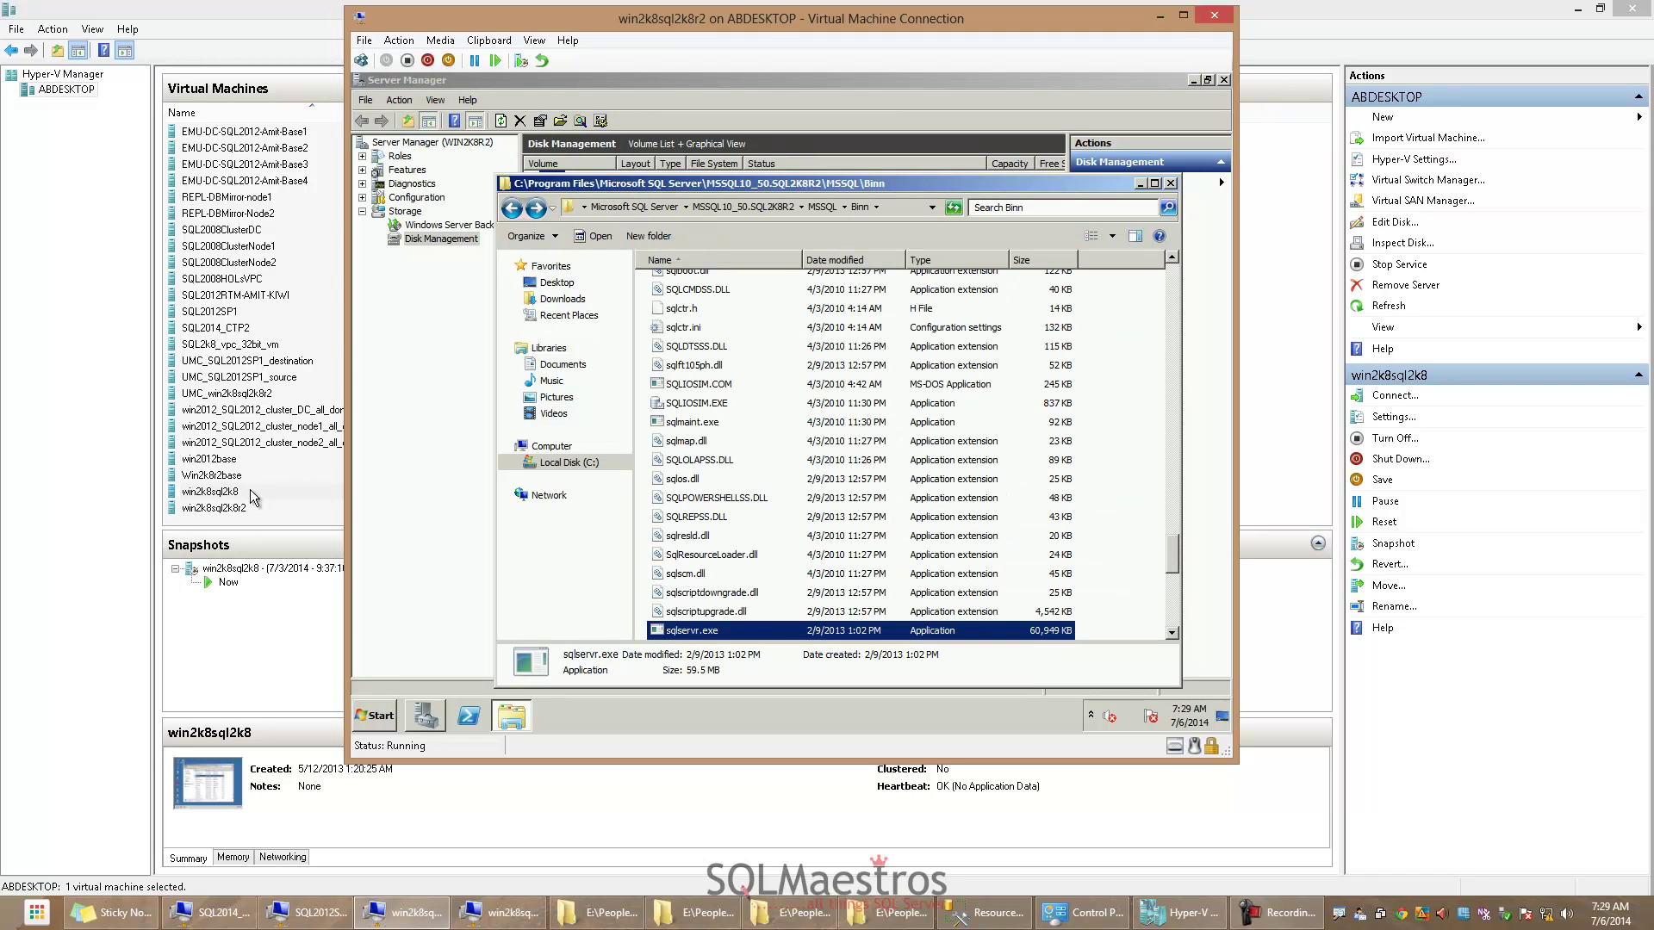
key(alt+d)
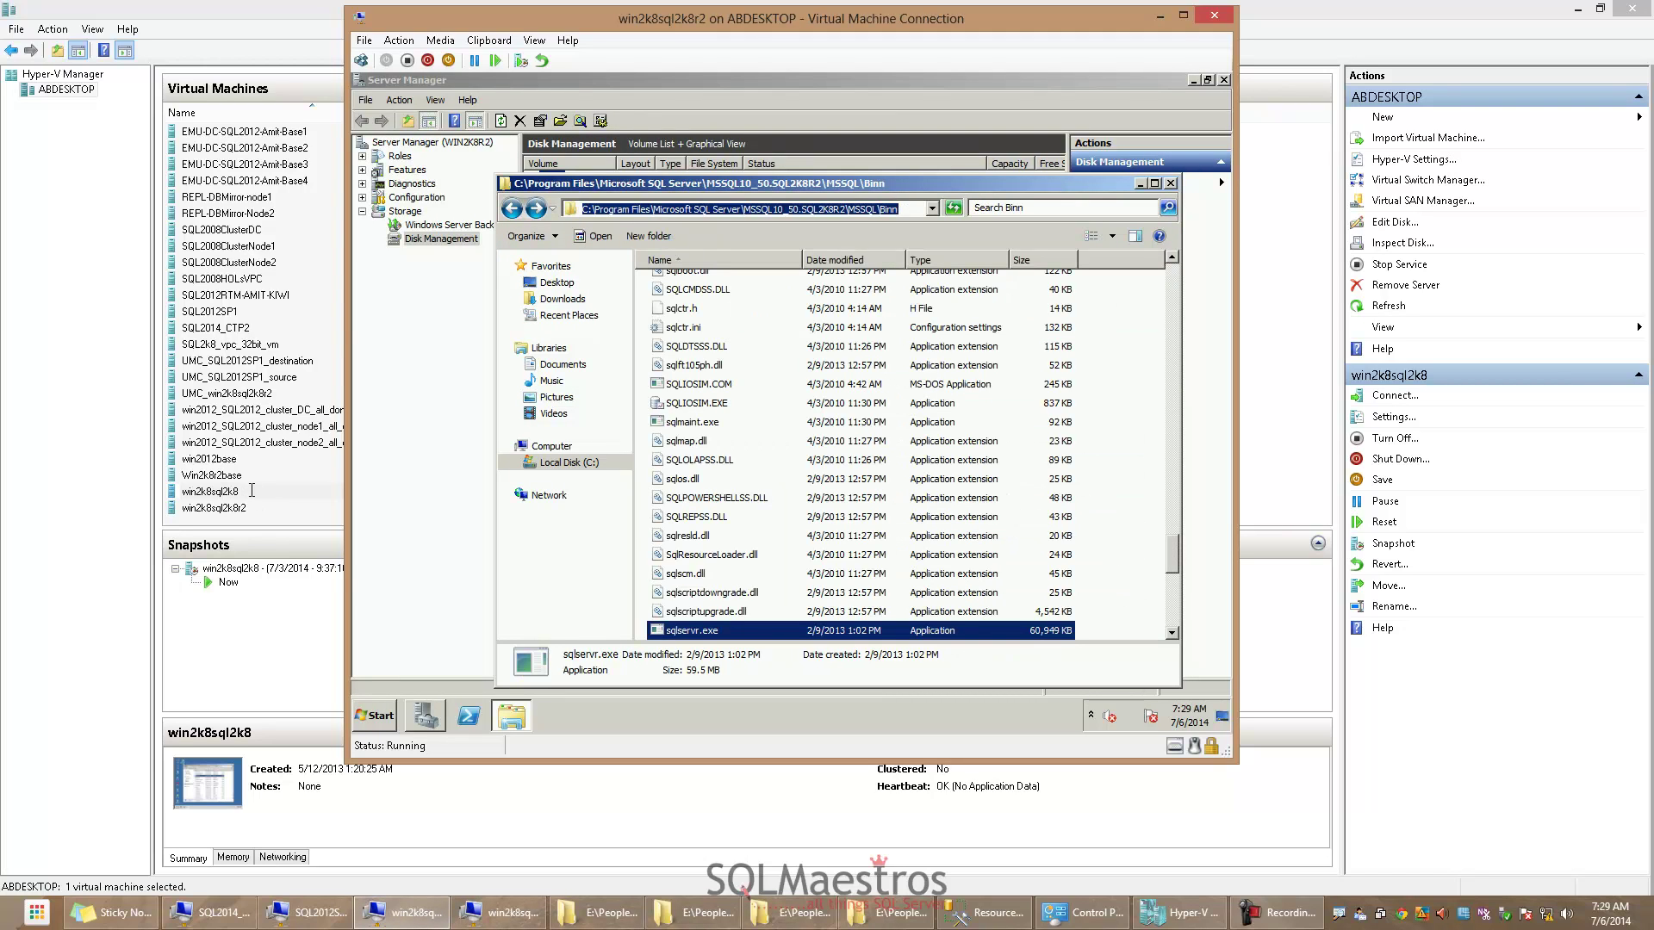
click(861, 365)
drag(1172, 553, 1172, 553)
key(b)
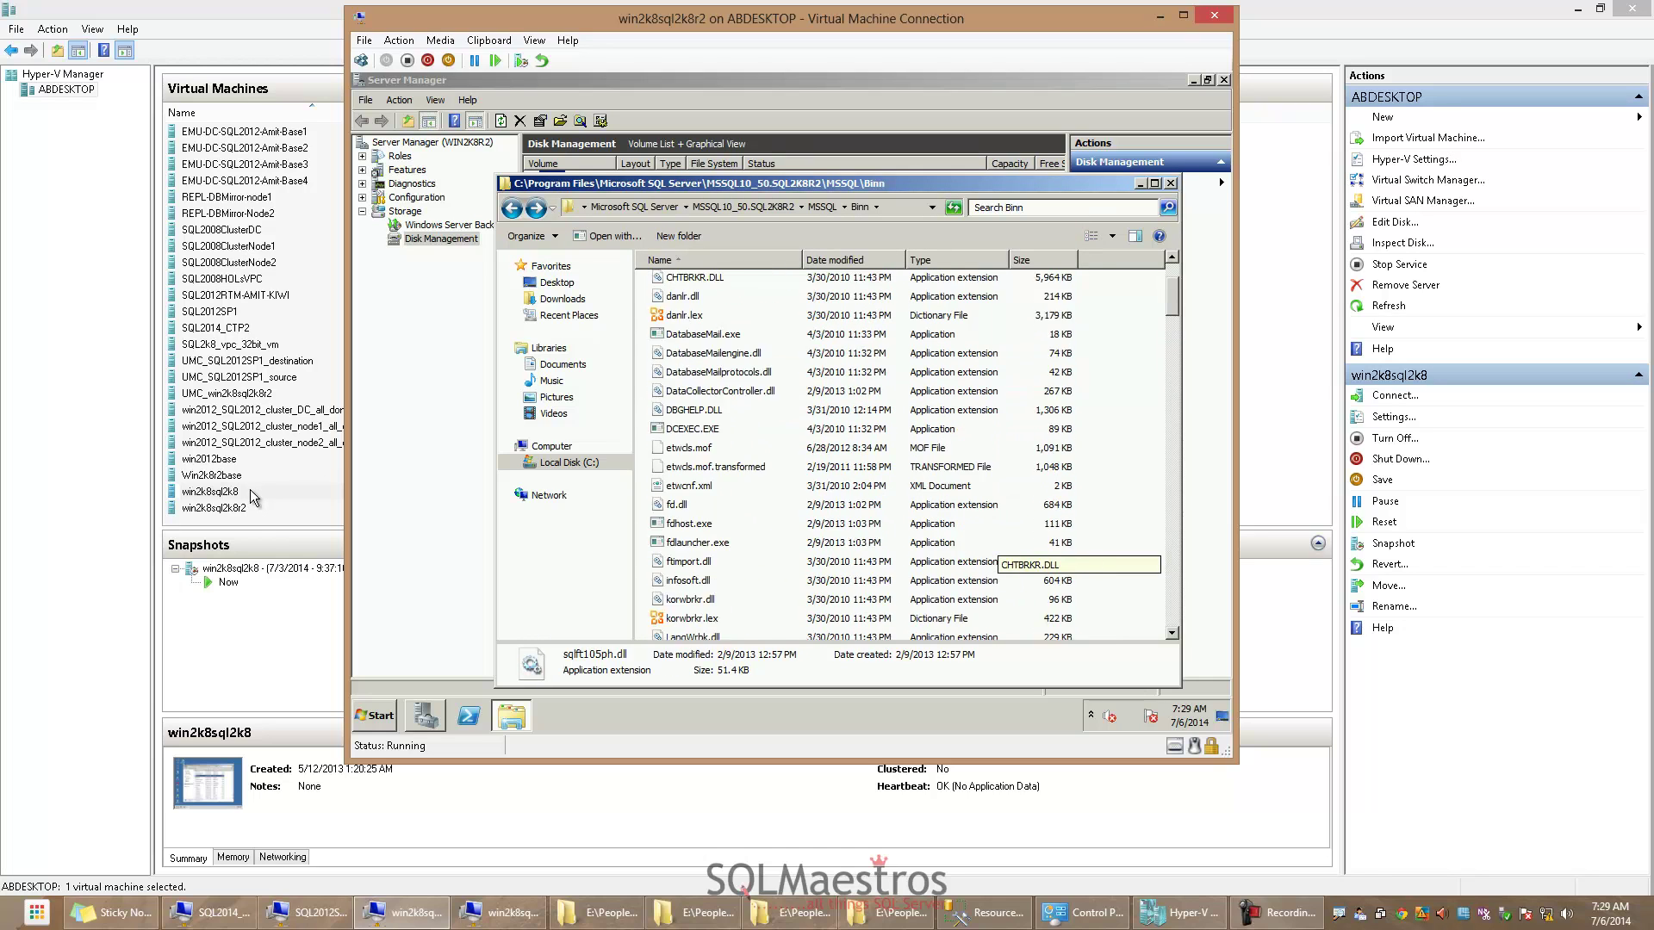
text(sqls)
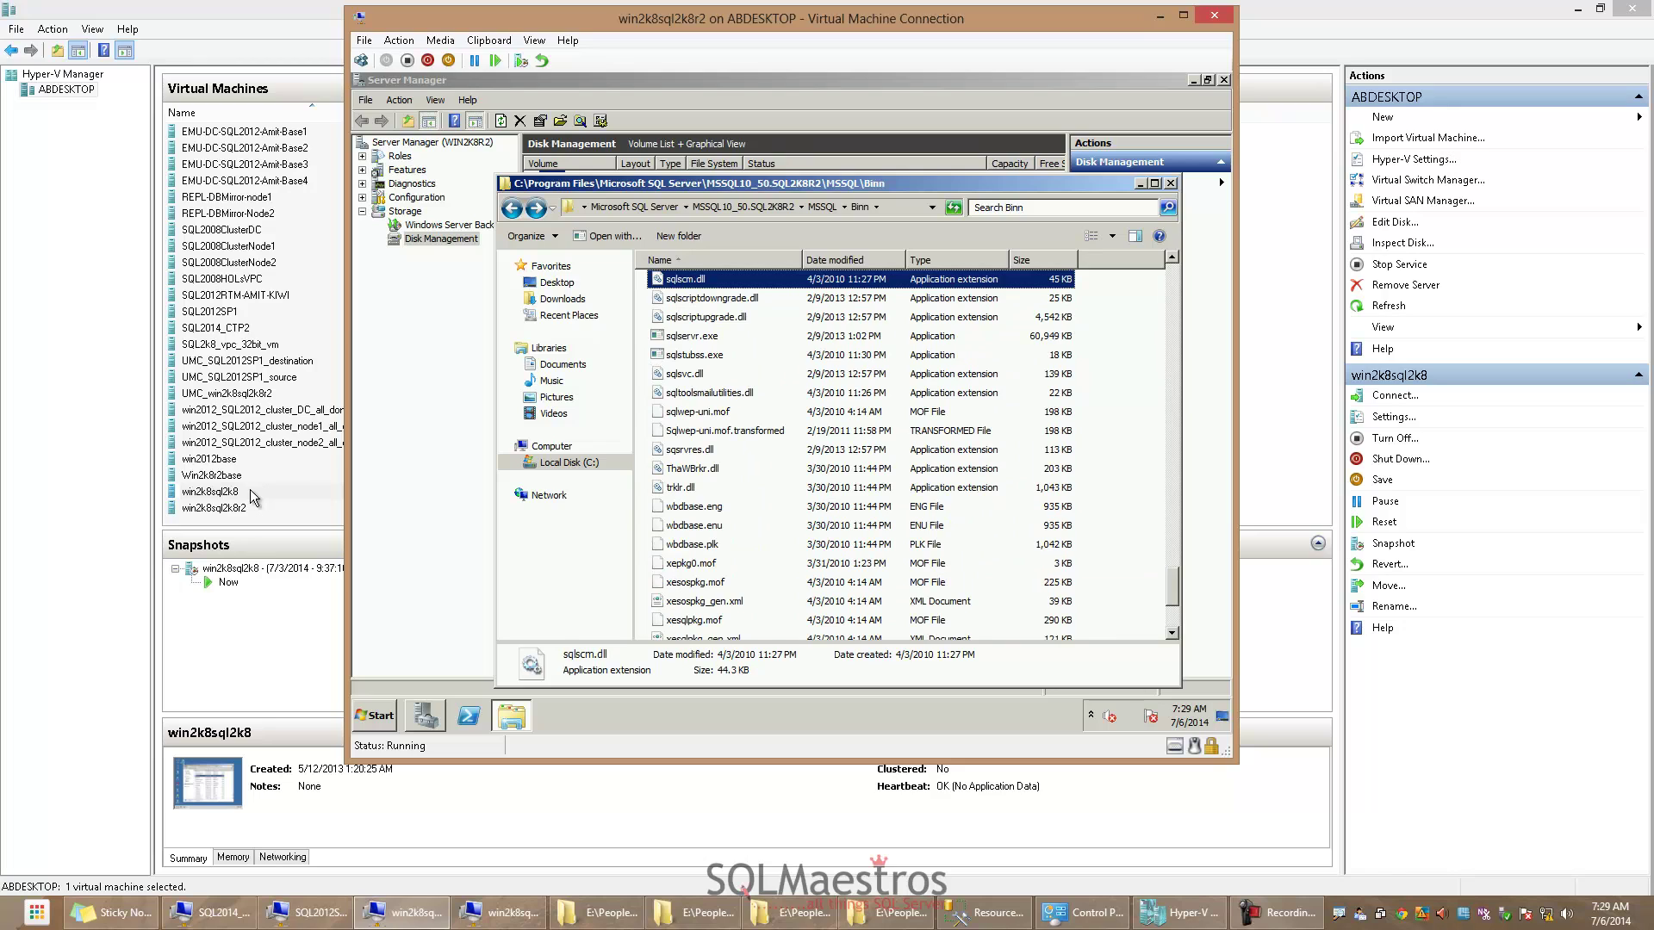
text(e)
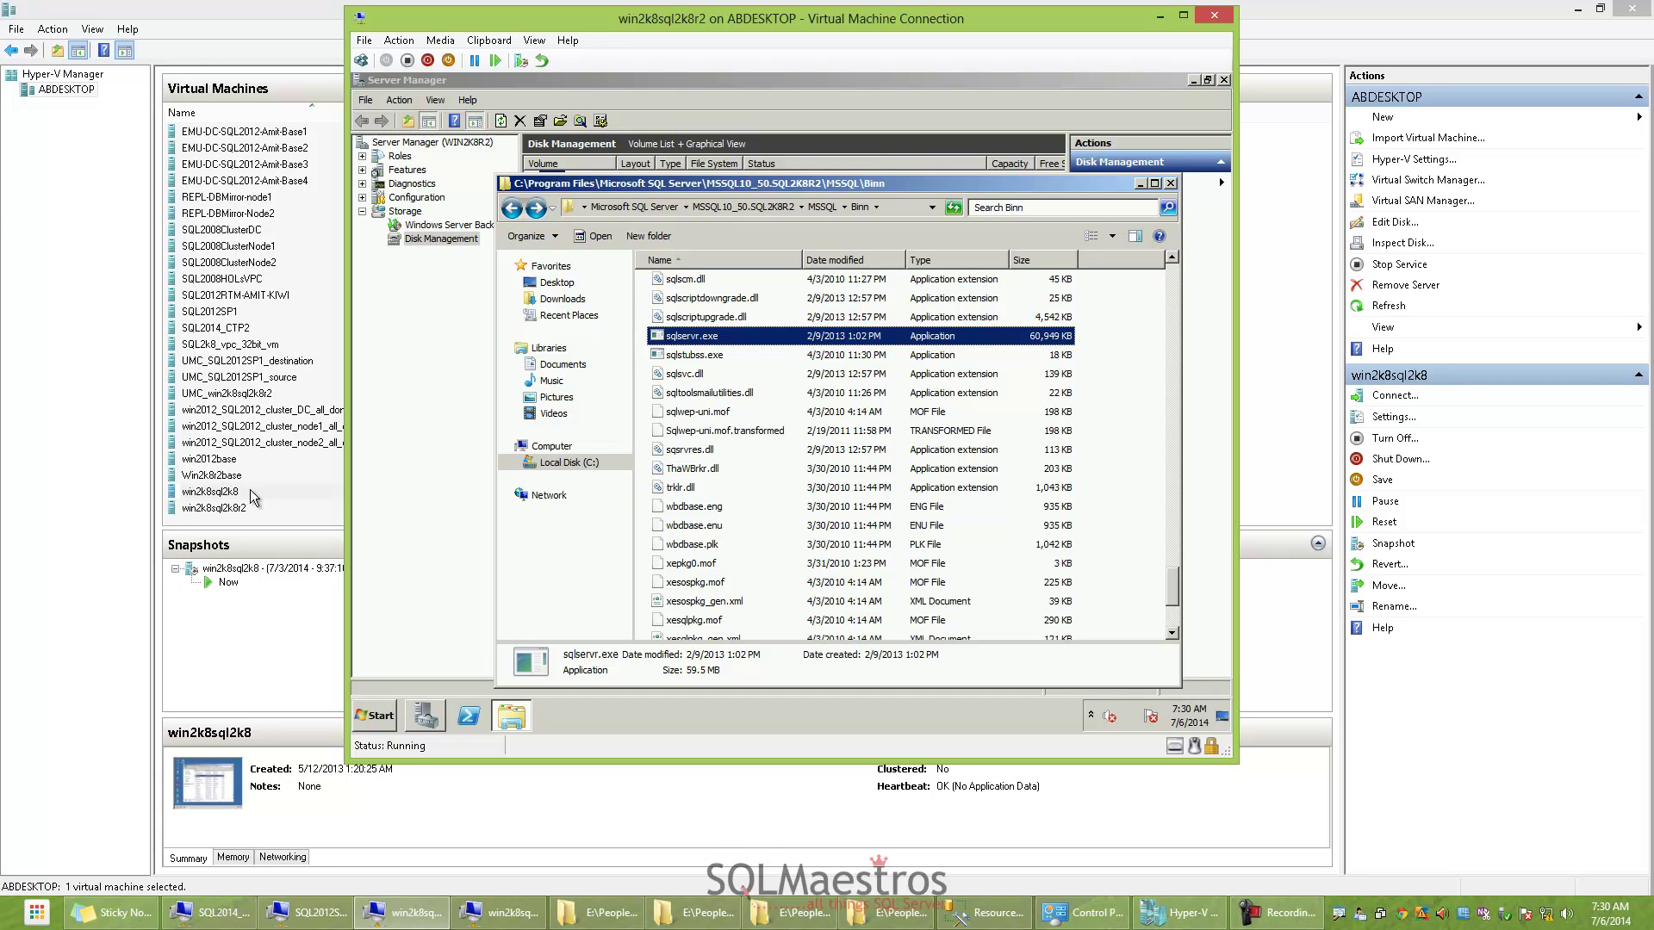
key(Down)
key(Up)
Switch to the SQL2012SP1 virtual machine and find sqlservr.exe in its Binn folder to examine its size
key(alt+Tab)
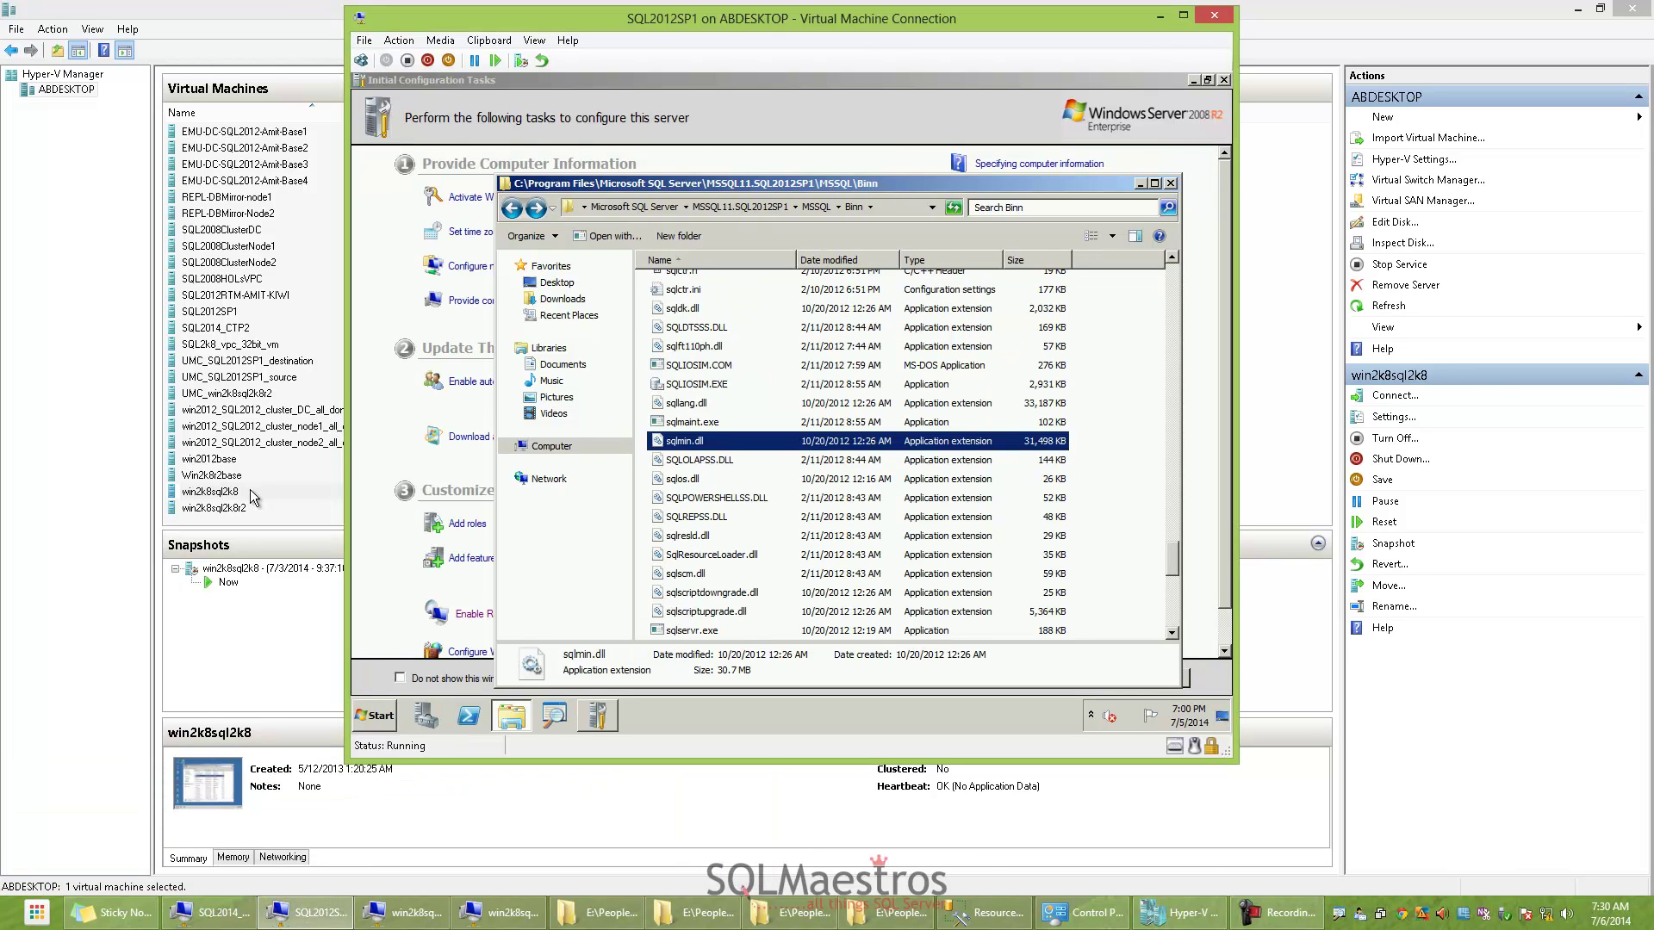
click(1173, 502)
click(1173, 503)
drag(1172, 502, 1172, 280)
click(688, 360)
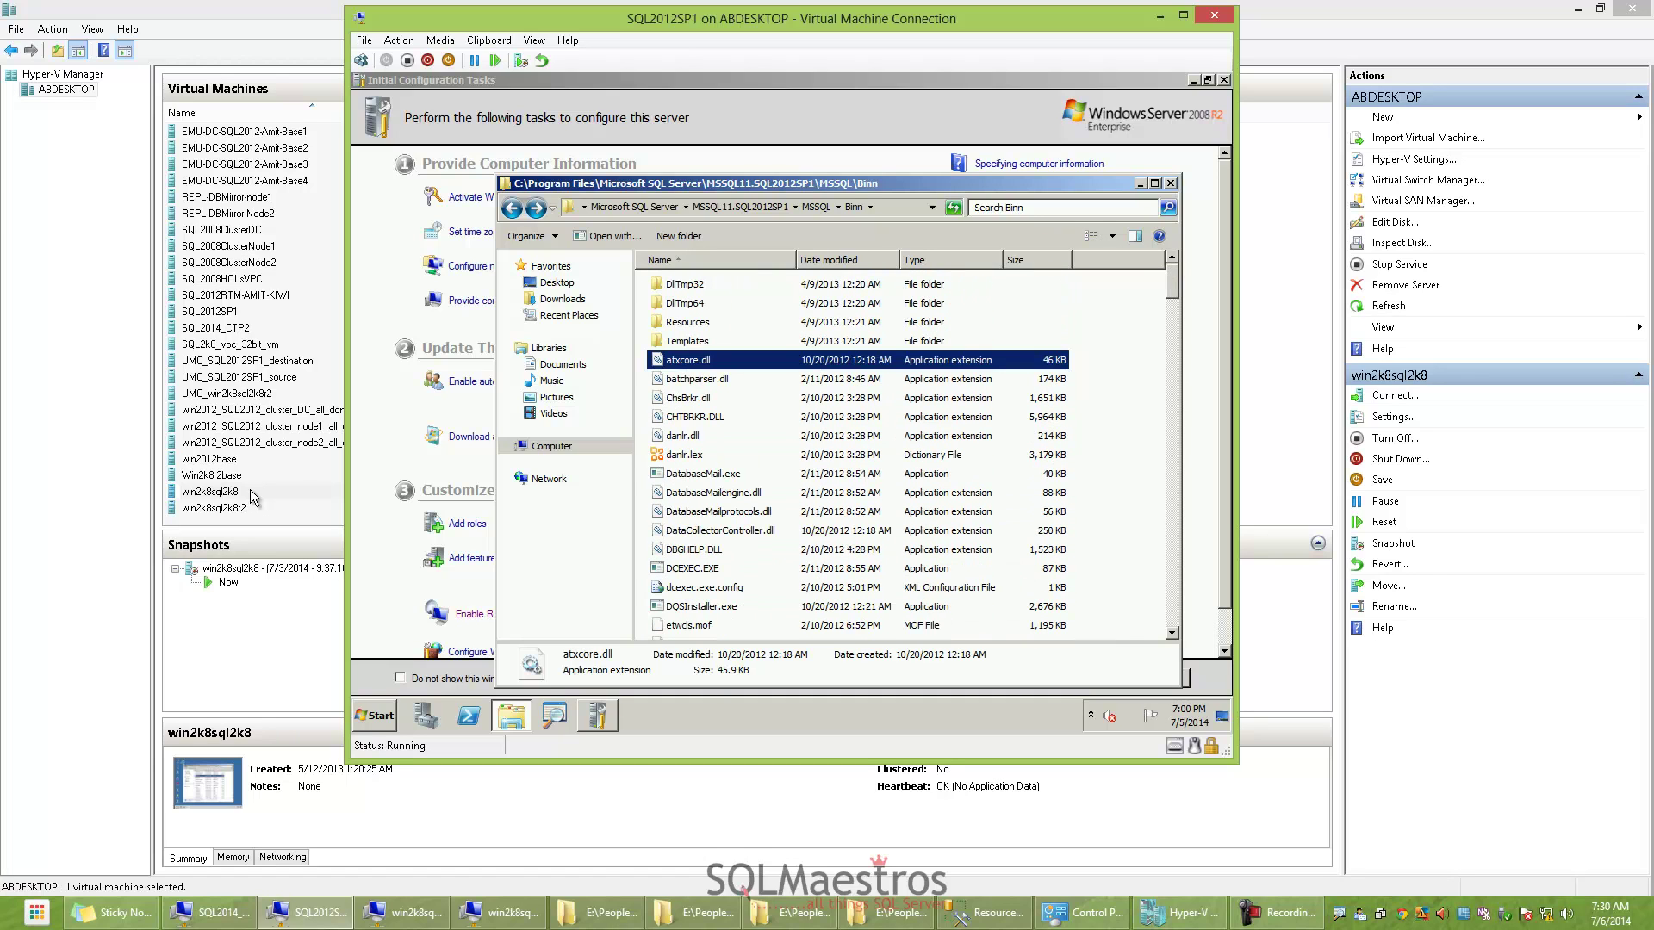
text(sqls)
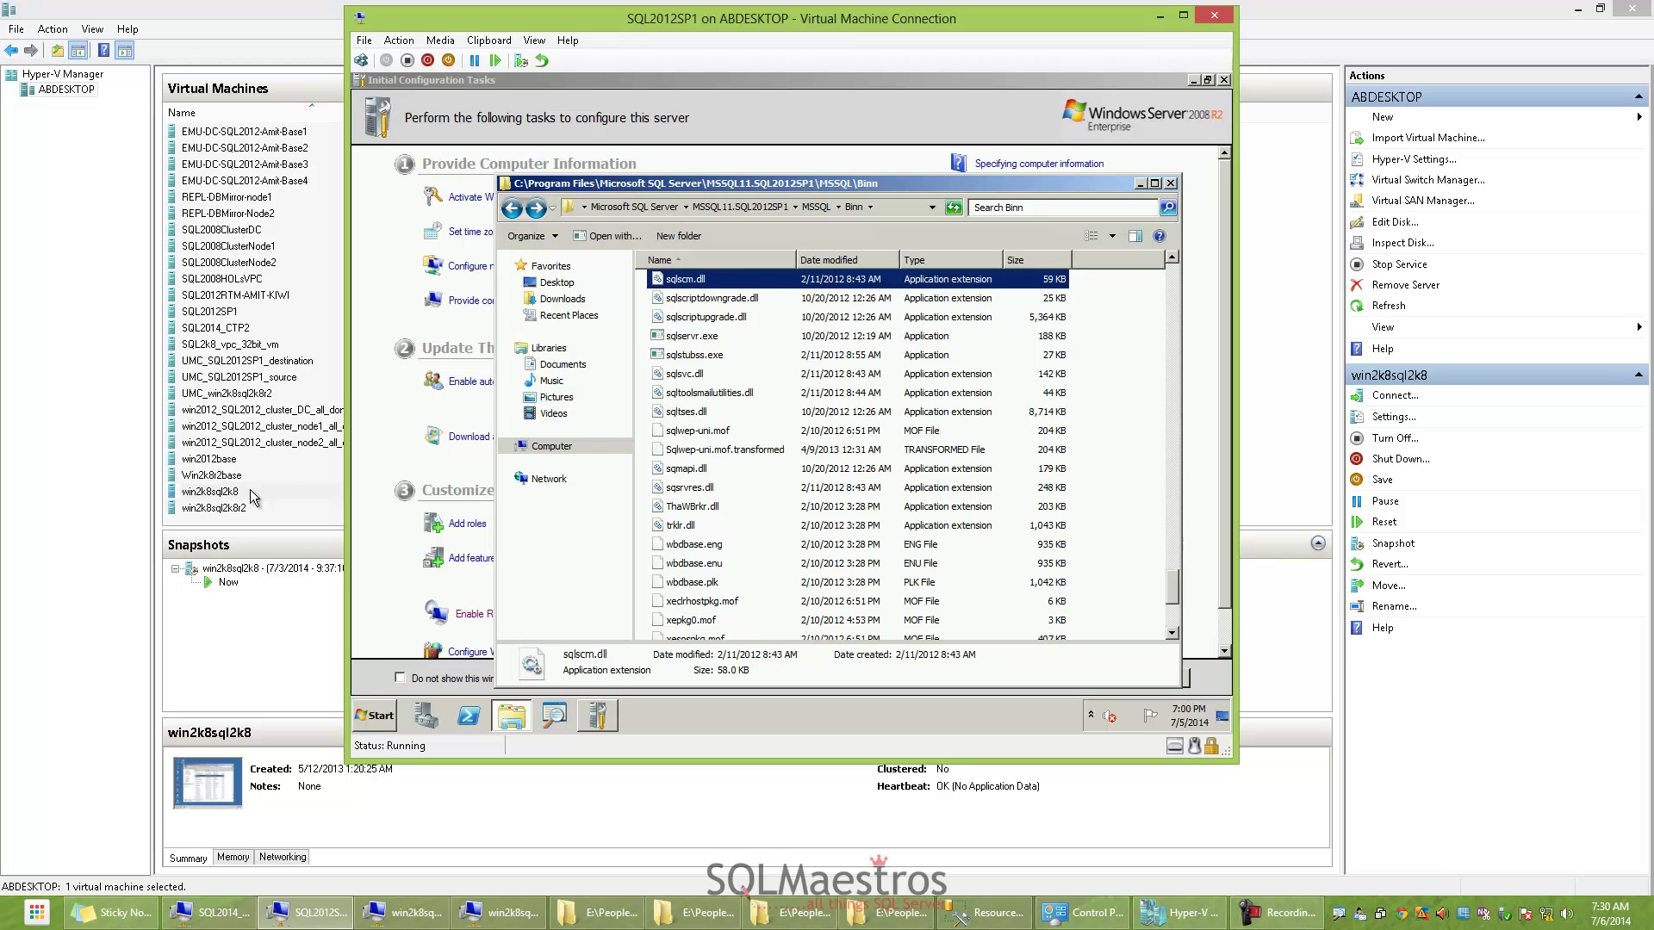
text(e)
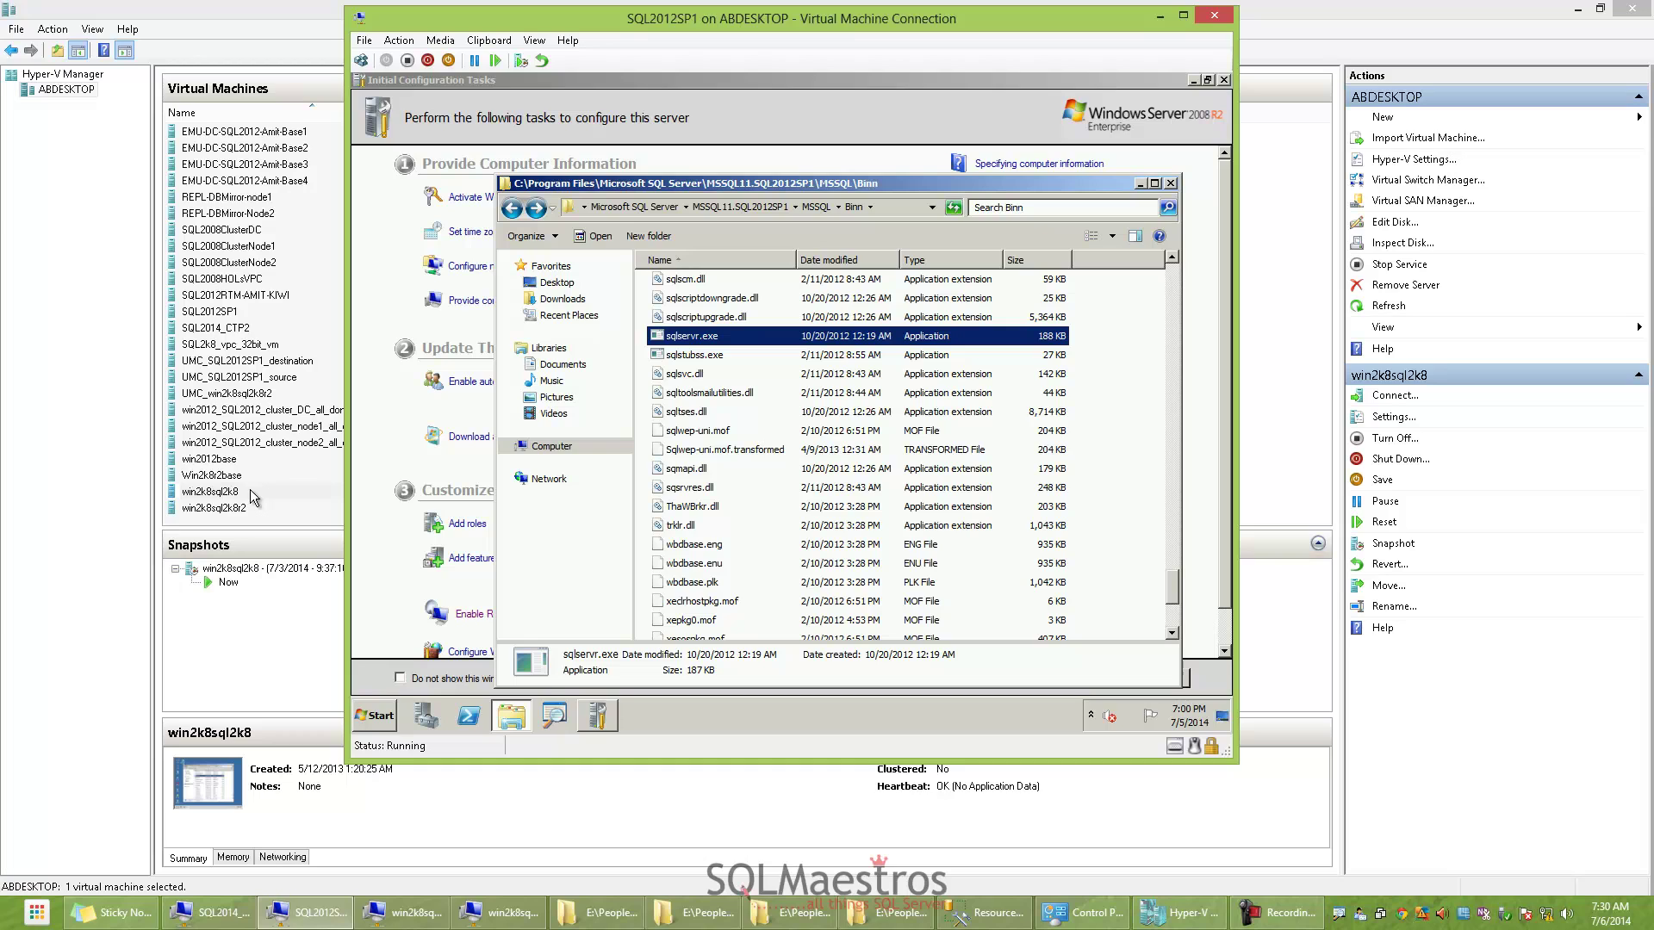
click(737, 356)
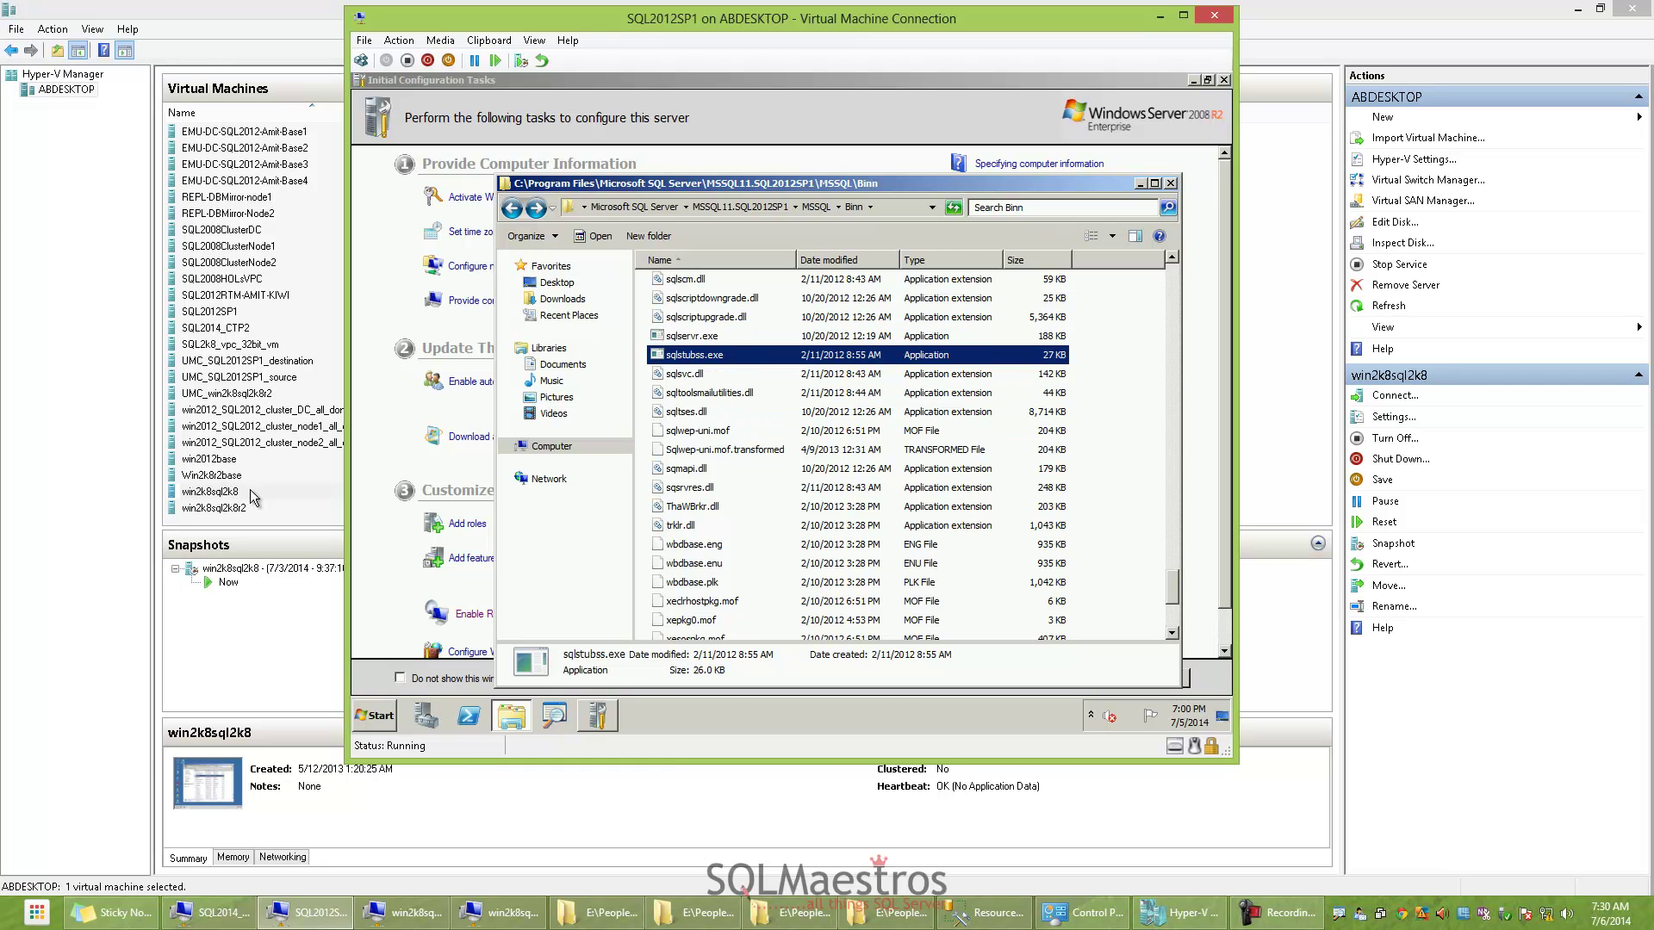
key(Up)
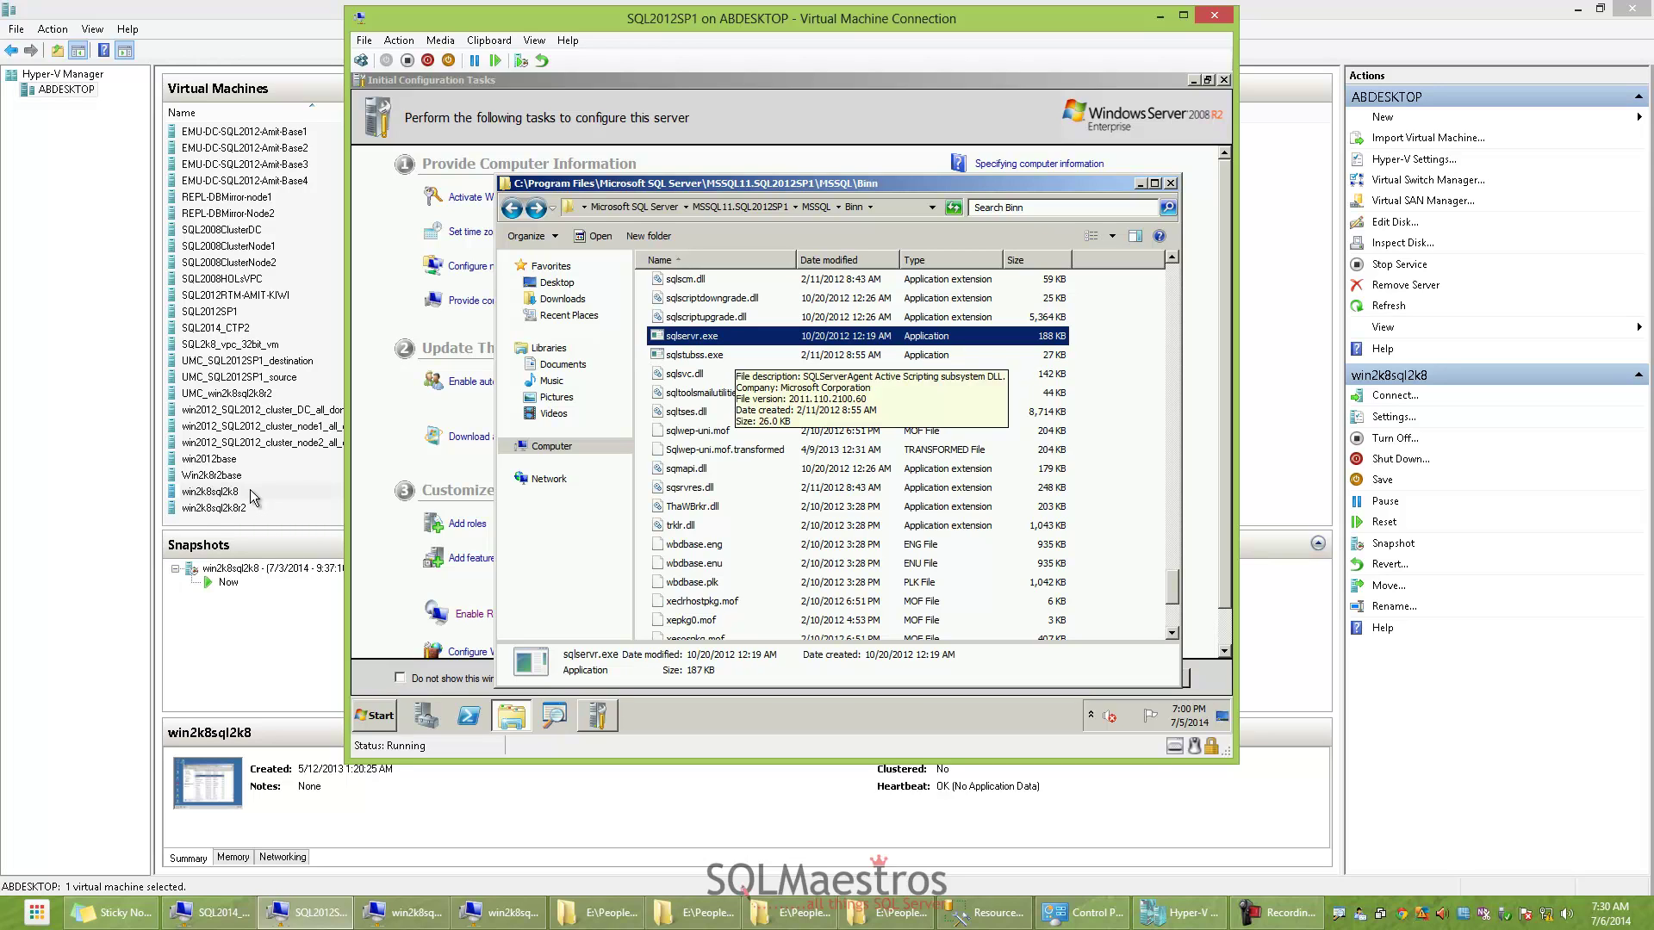
key(Down)
key(Up)
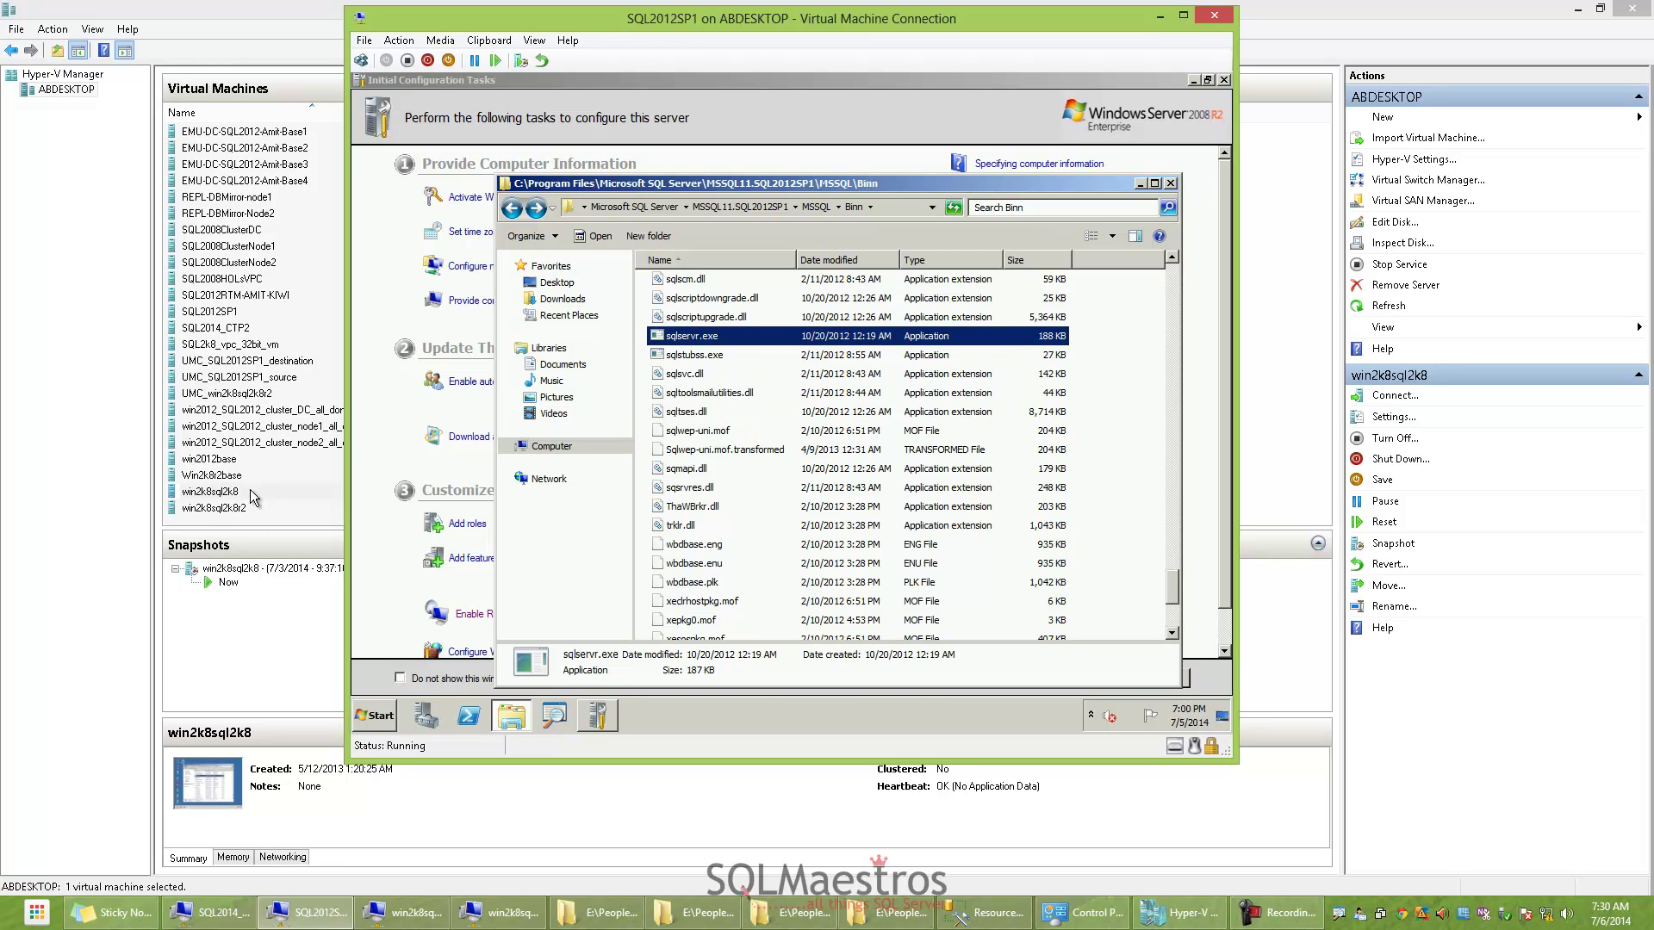
Switch to the SQL2014_CTP2 virtual machine and examine the sizes of sqlservr.exe and sqlservr.exe.config in its Binn folder
click(210, 913)
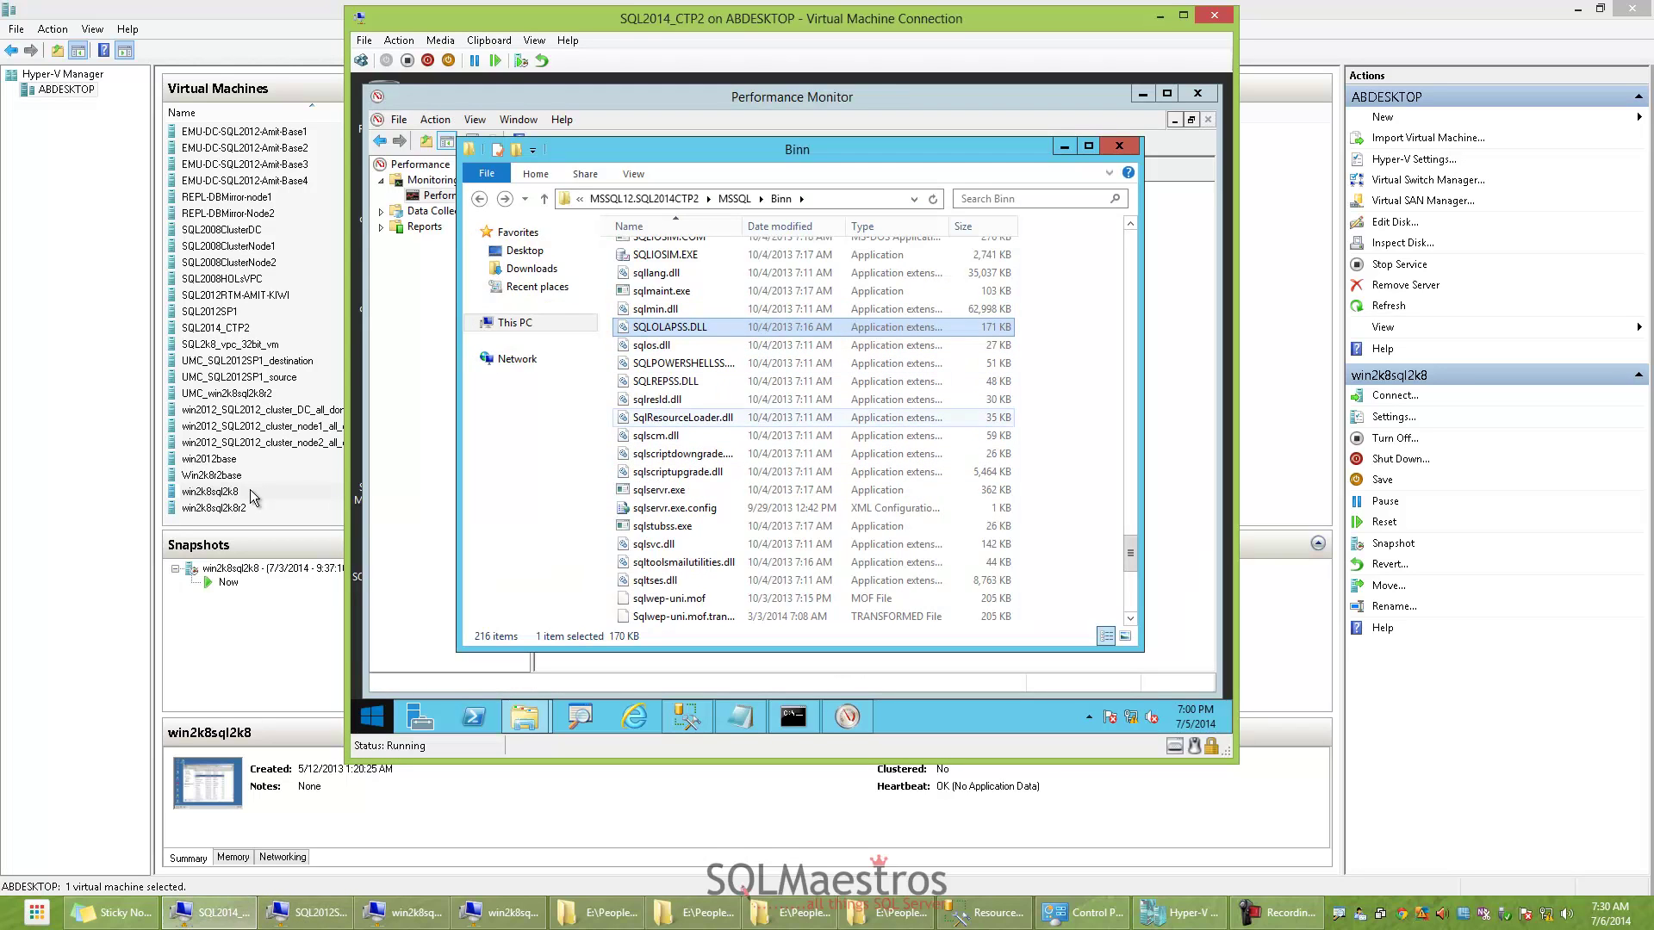
click(680, 400)
scroll(741, 309, up, 3)
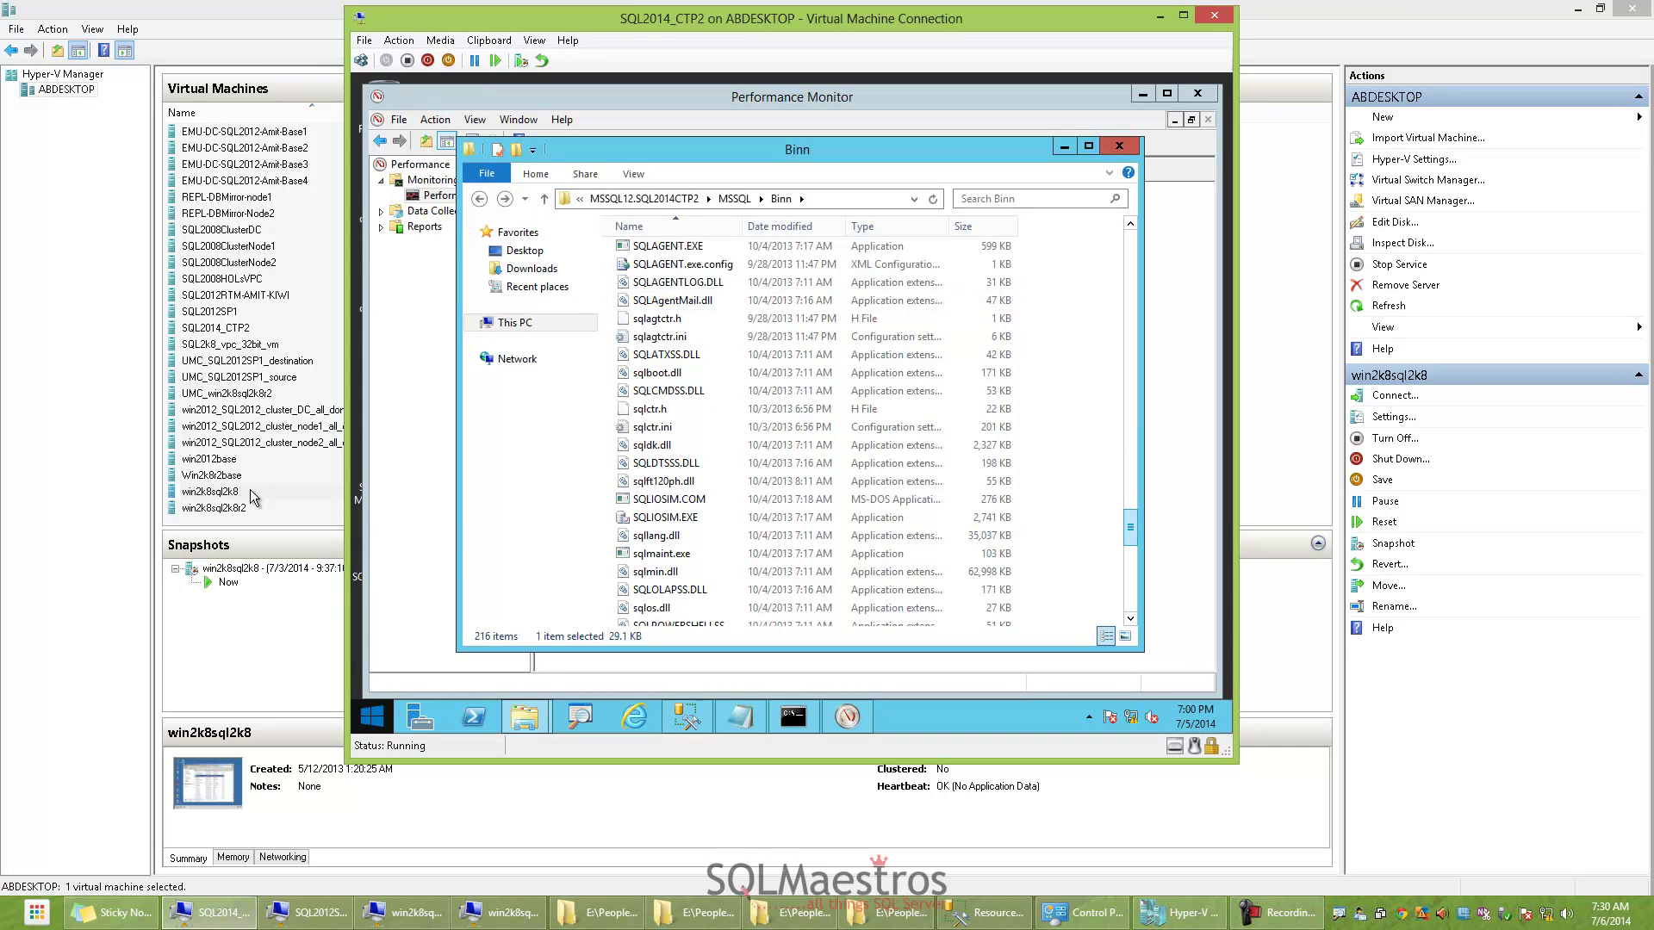
drag(1130, 527, 1130, 248)
click(668, 270)
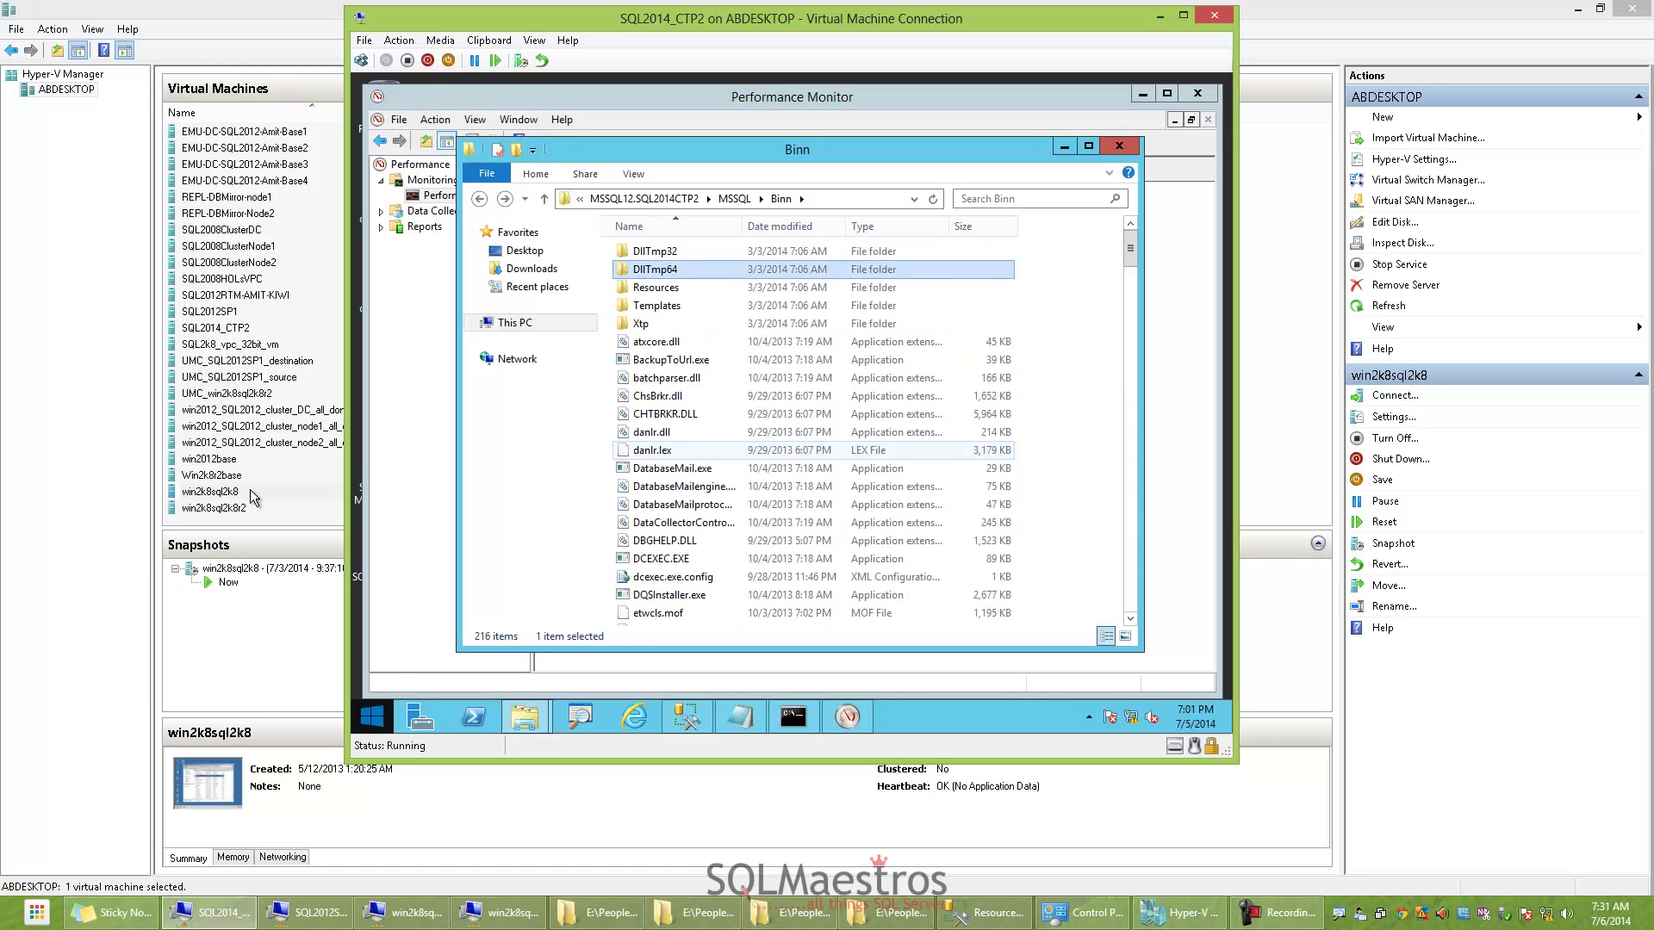
text(sqls)
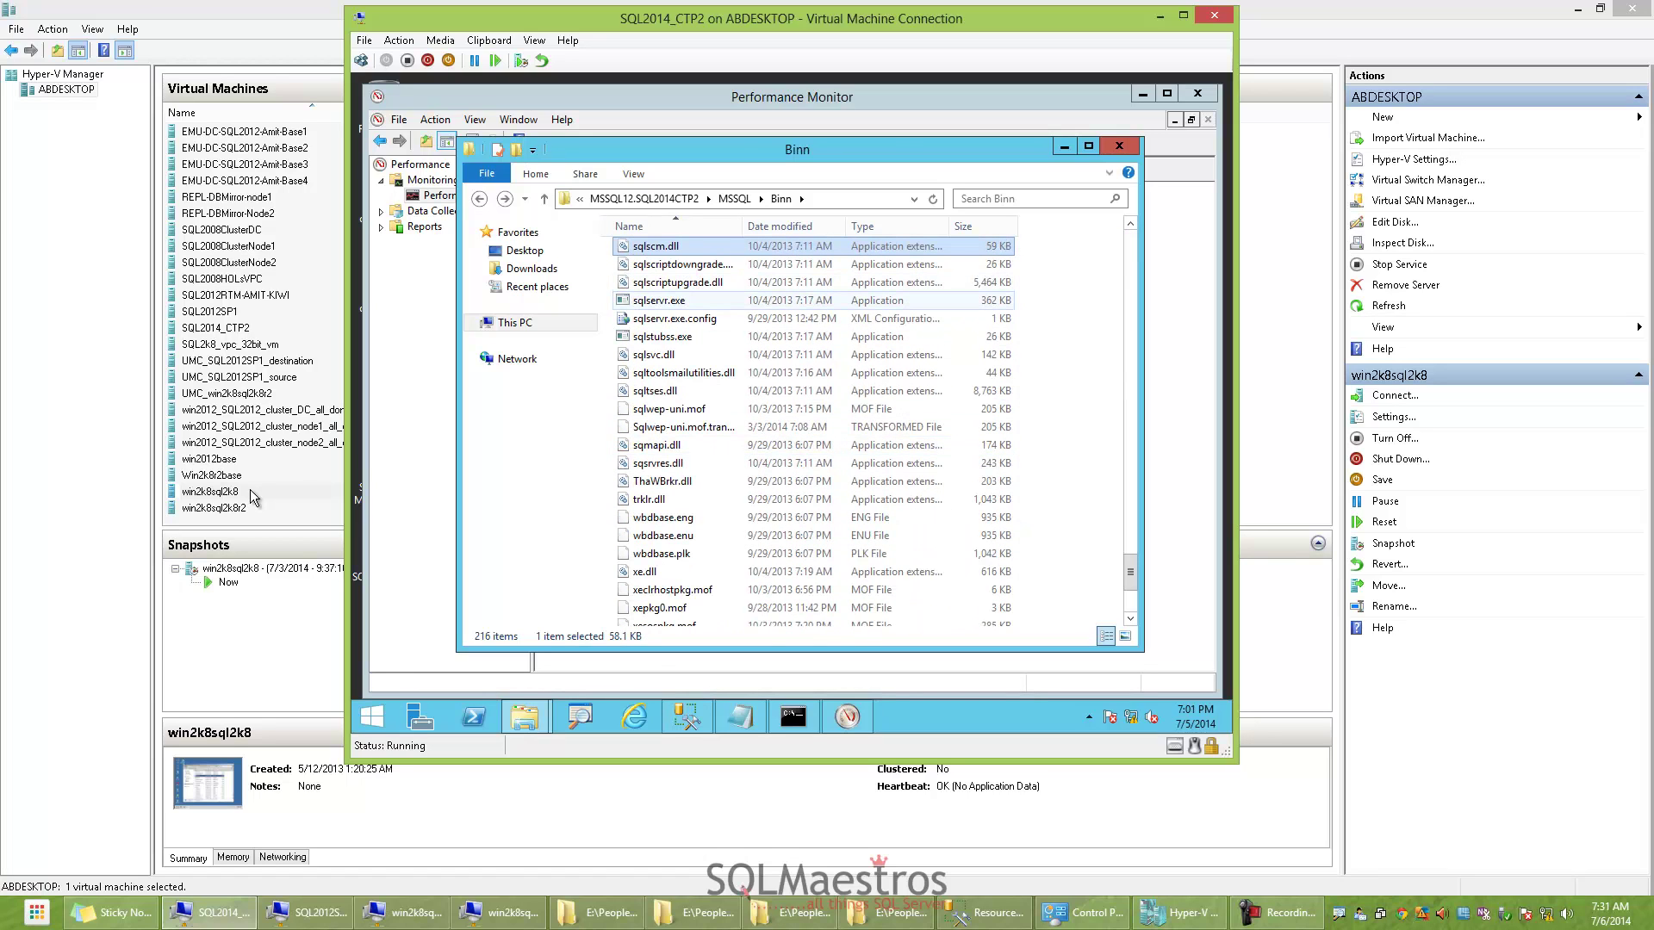
click(659, 299)
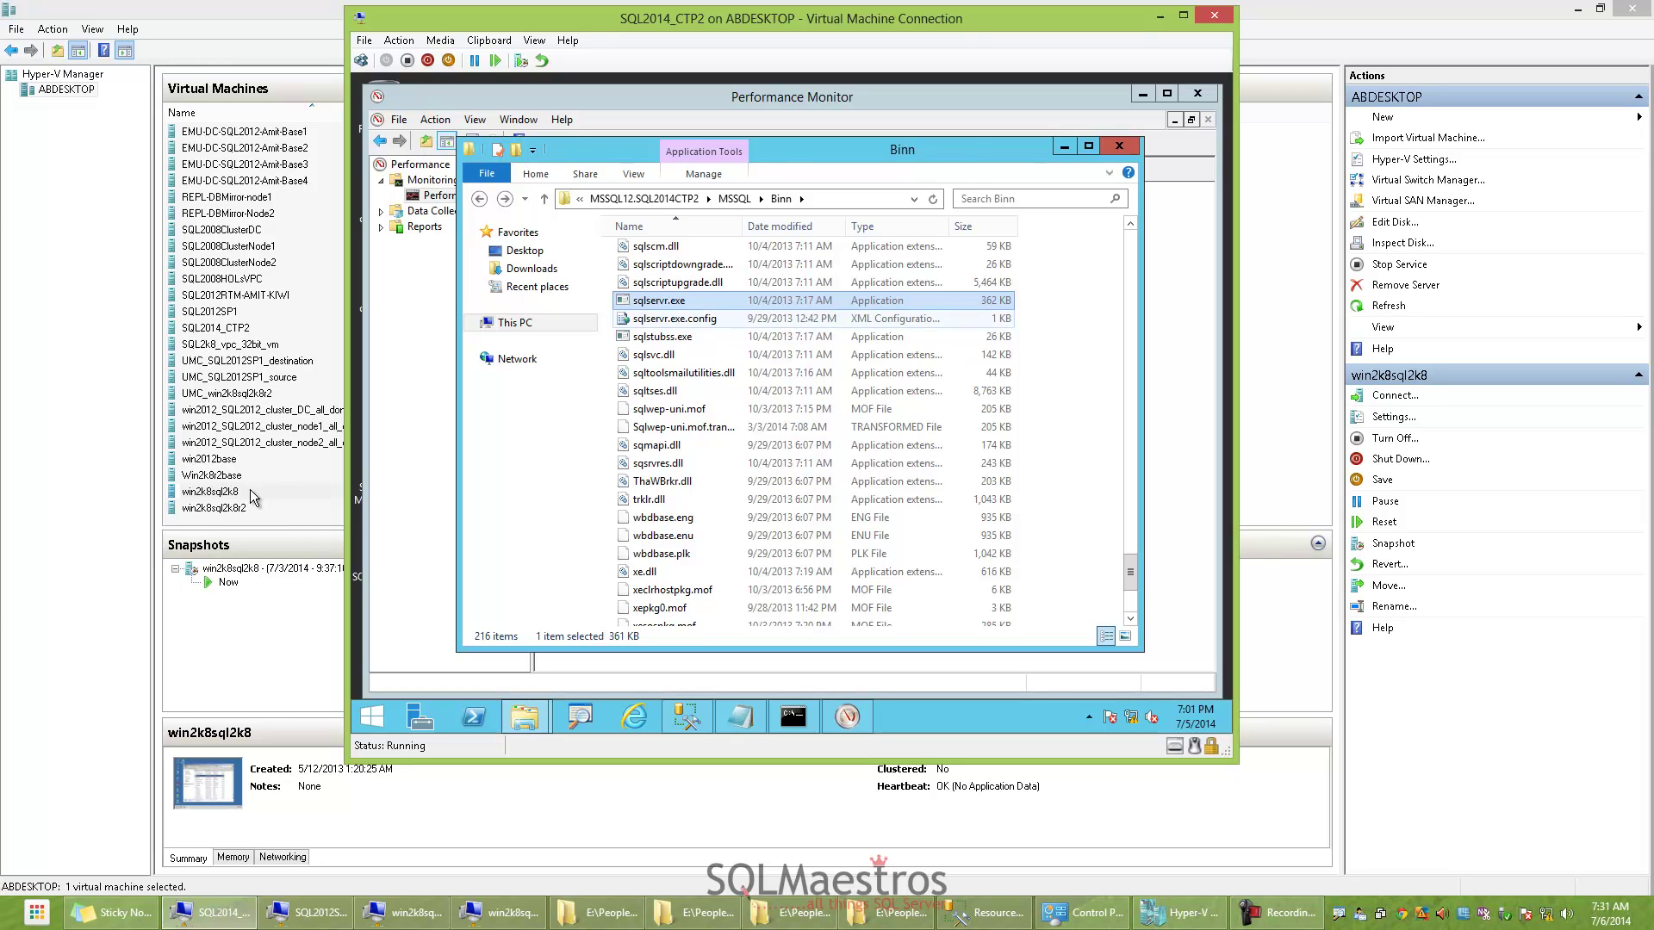
click(674, 318)
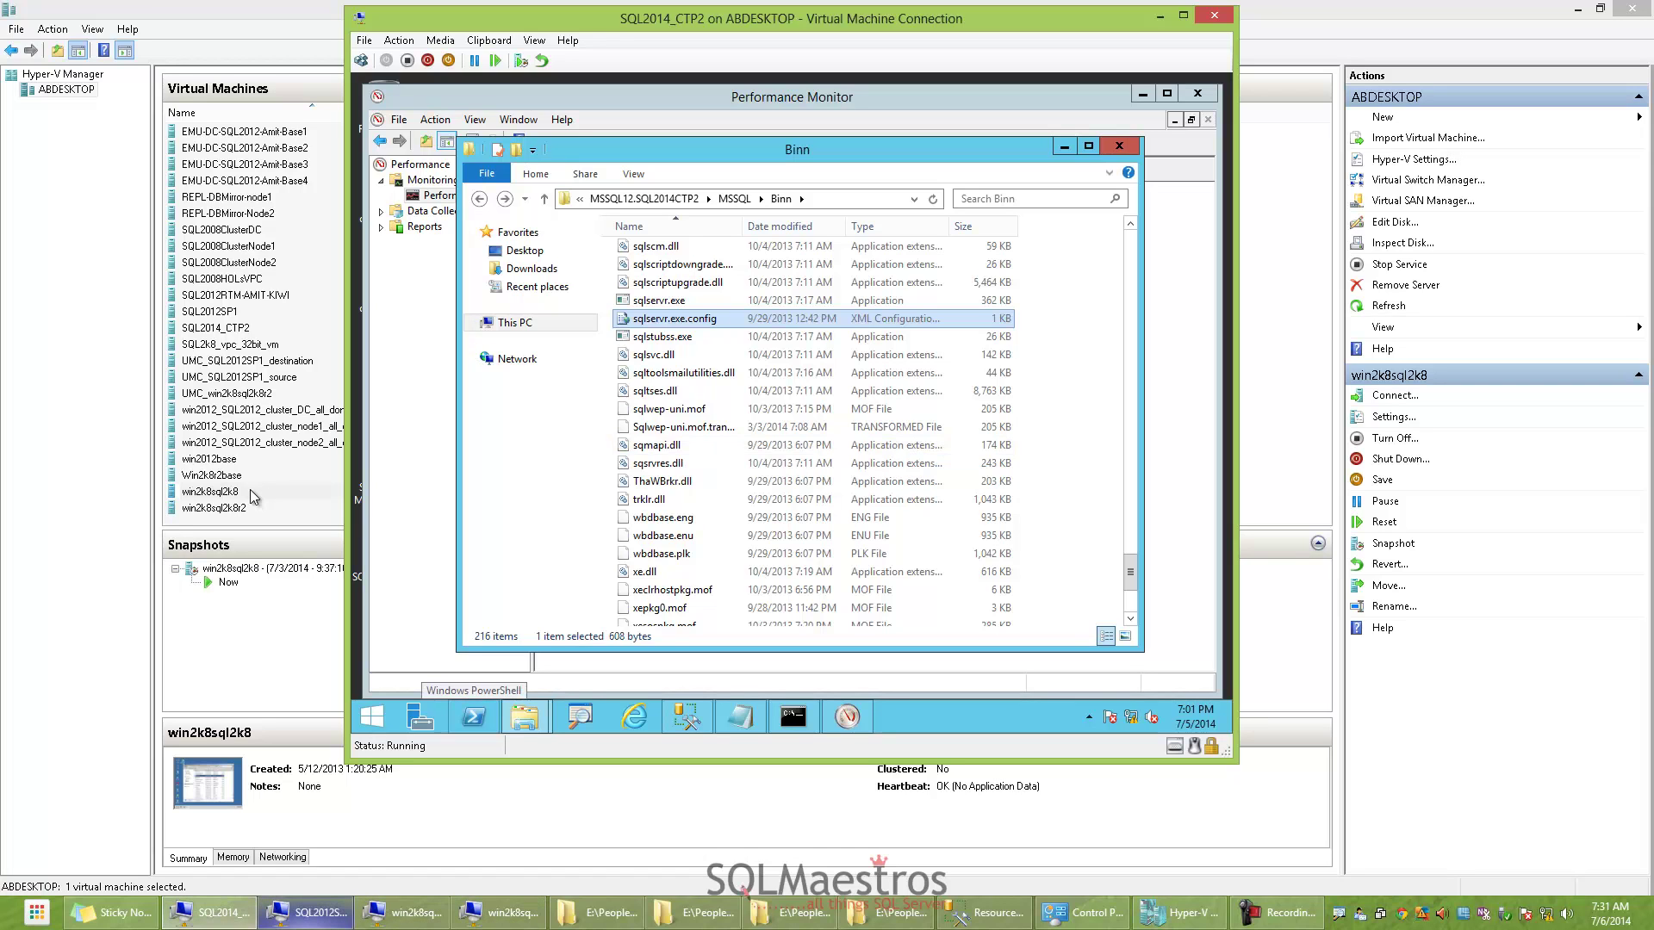
Switch to the SQL2012SP1 virtual machine and search its Binn folder for sql*.dll
click(306, 913)
click(733, 449)
scroll(732, 449, up, 5)
scroll(732, 450, up, 20)
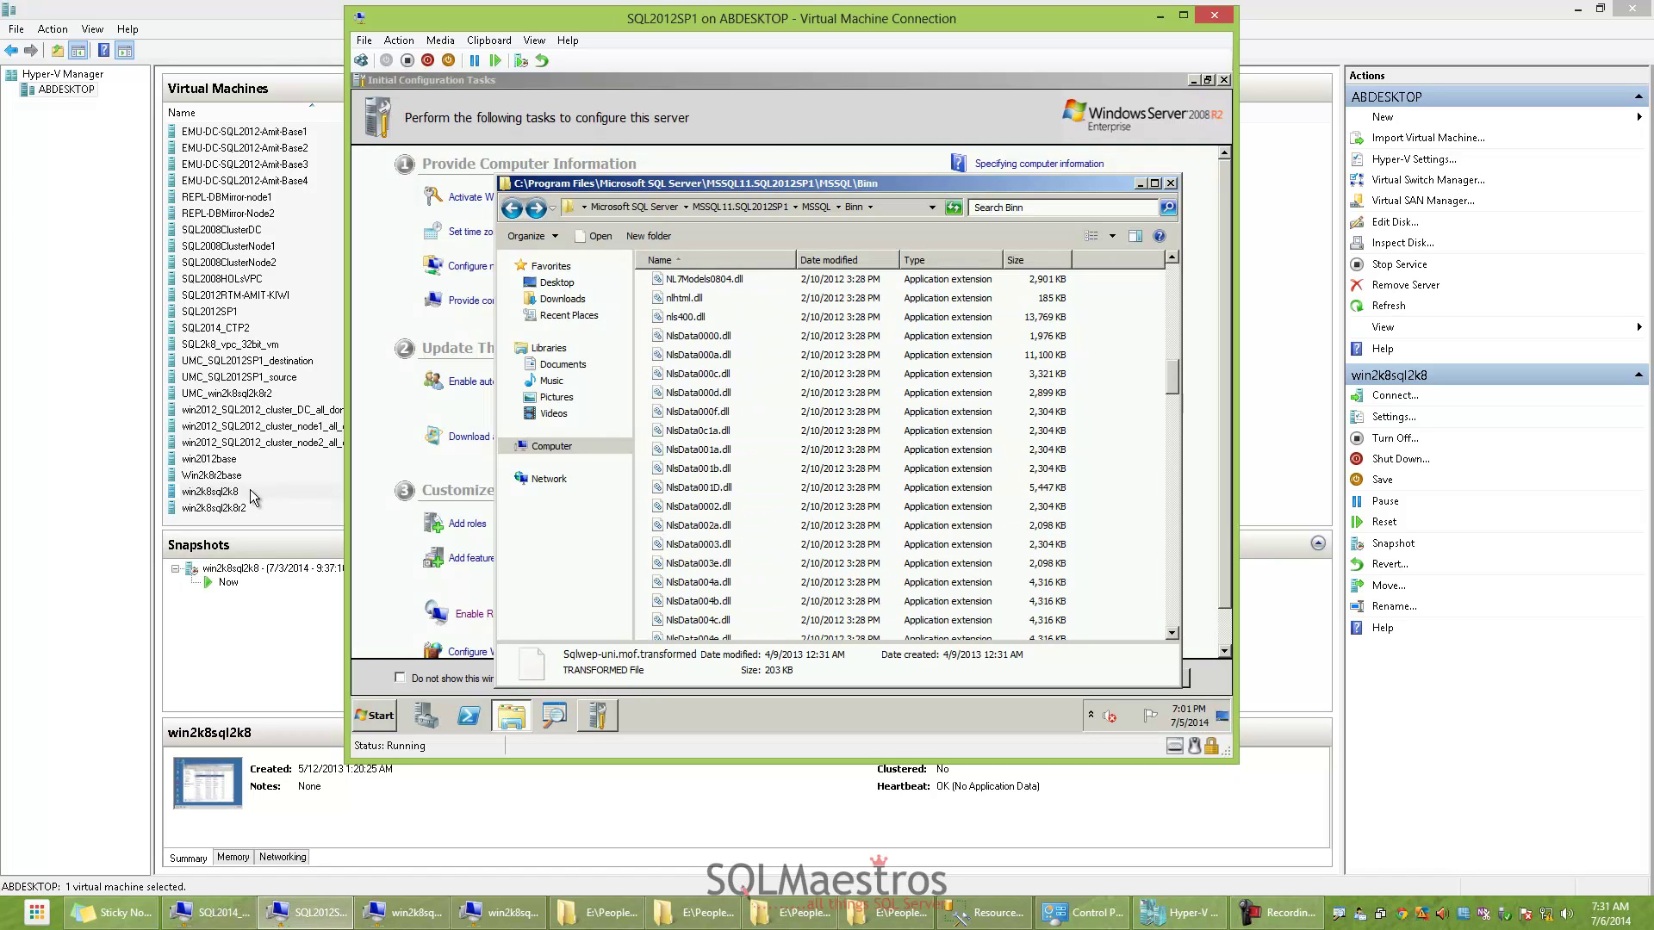
scroll(732, 450, up, 3)
click(1063, 208)
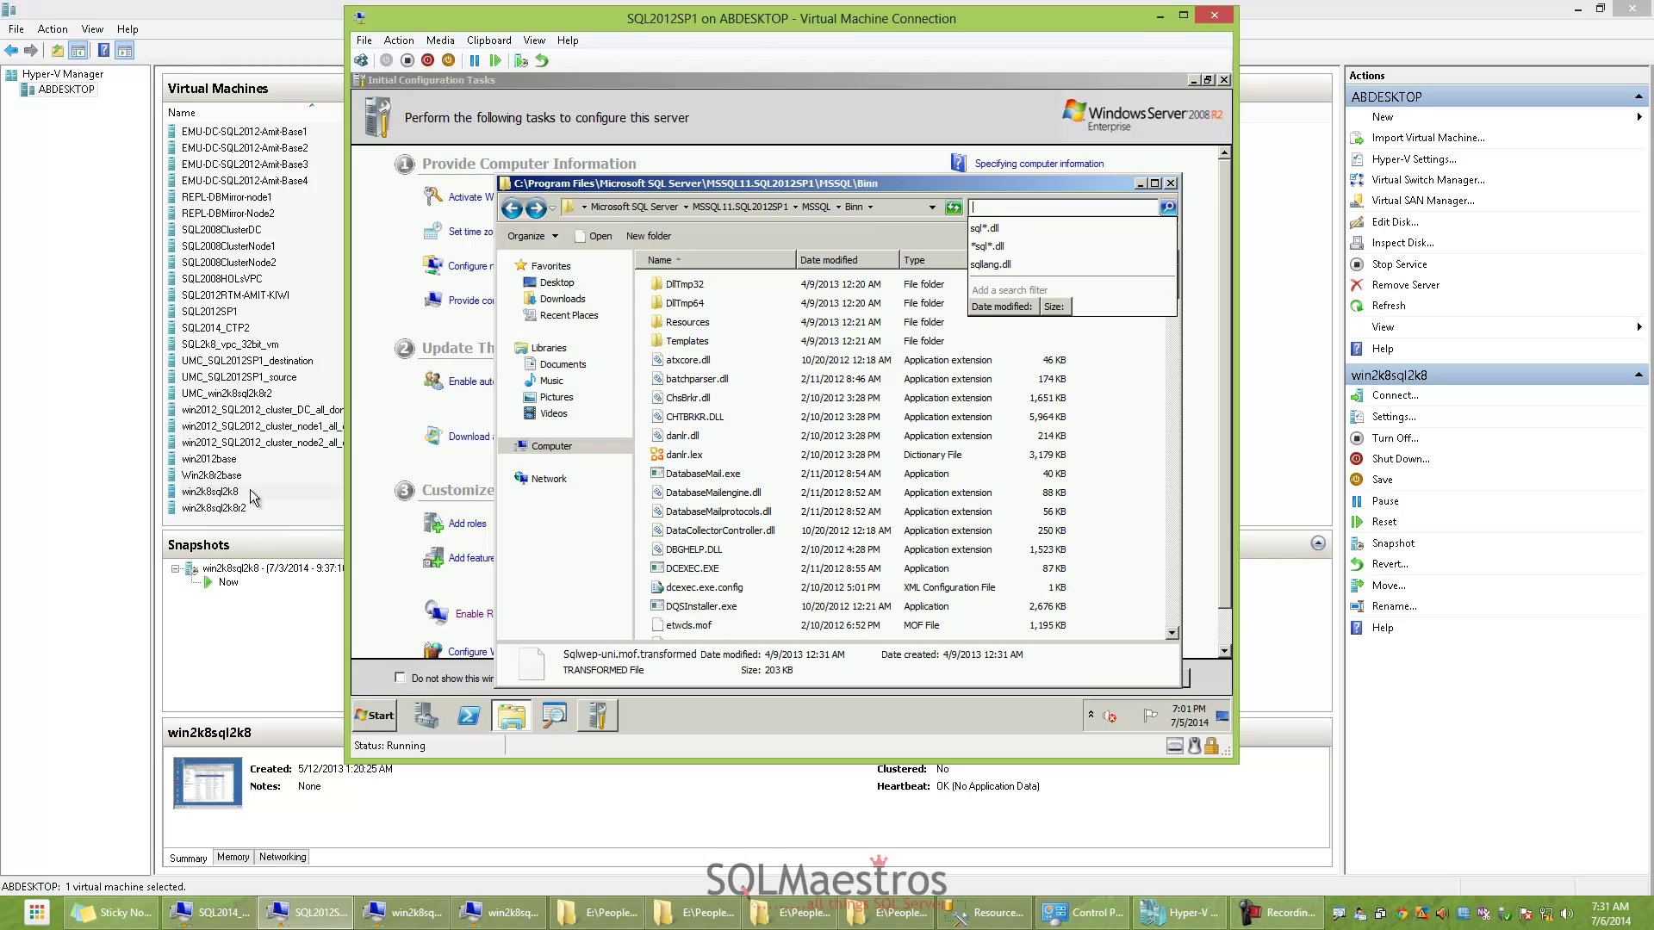
key(Down)
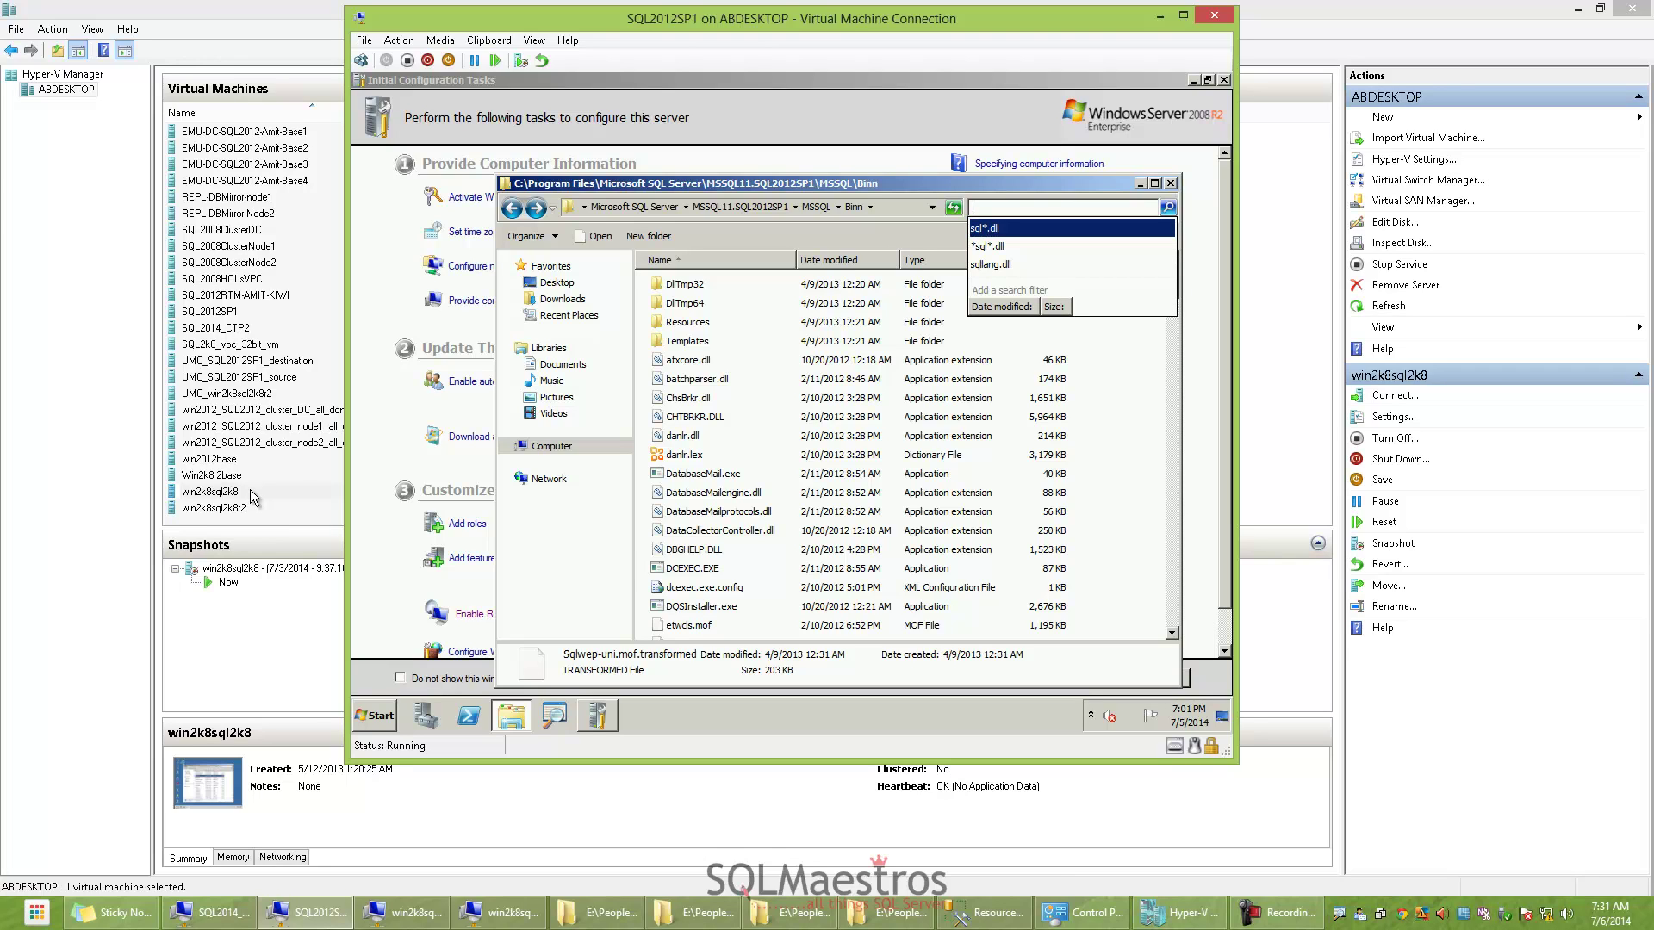
key(Return)
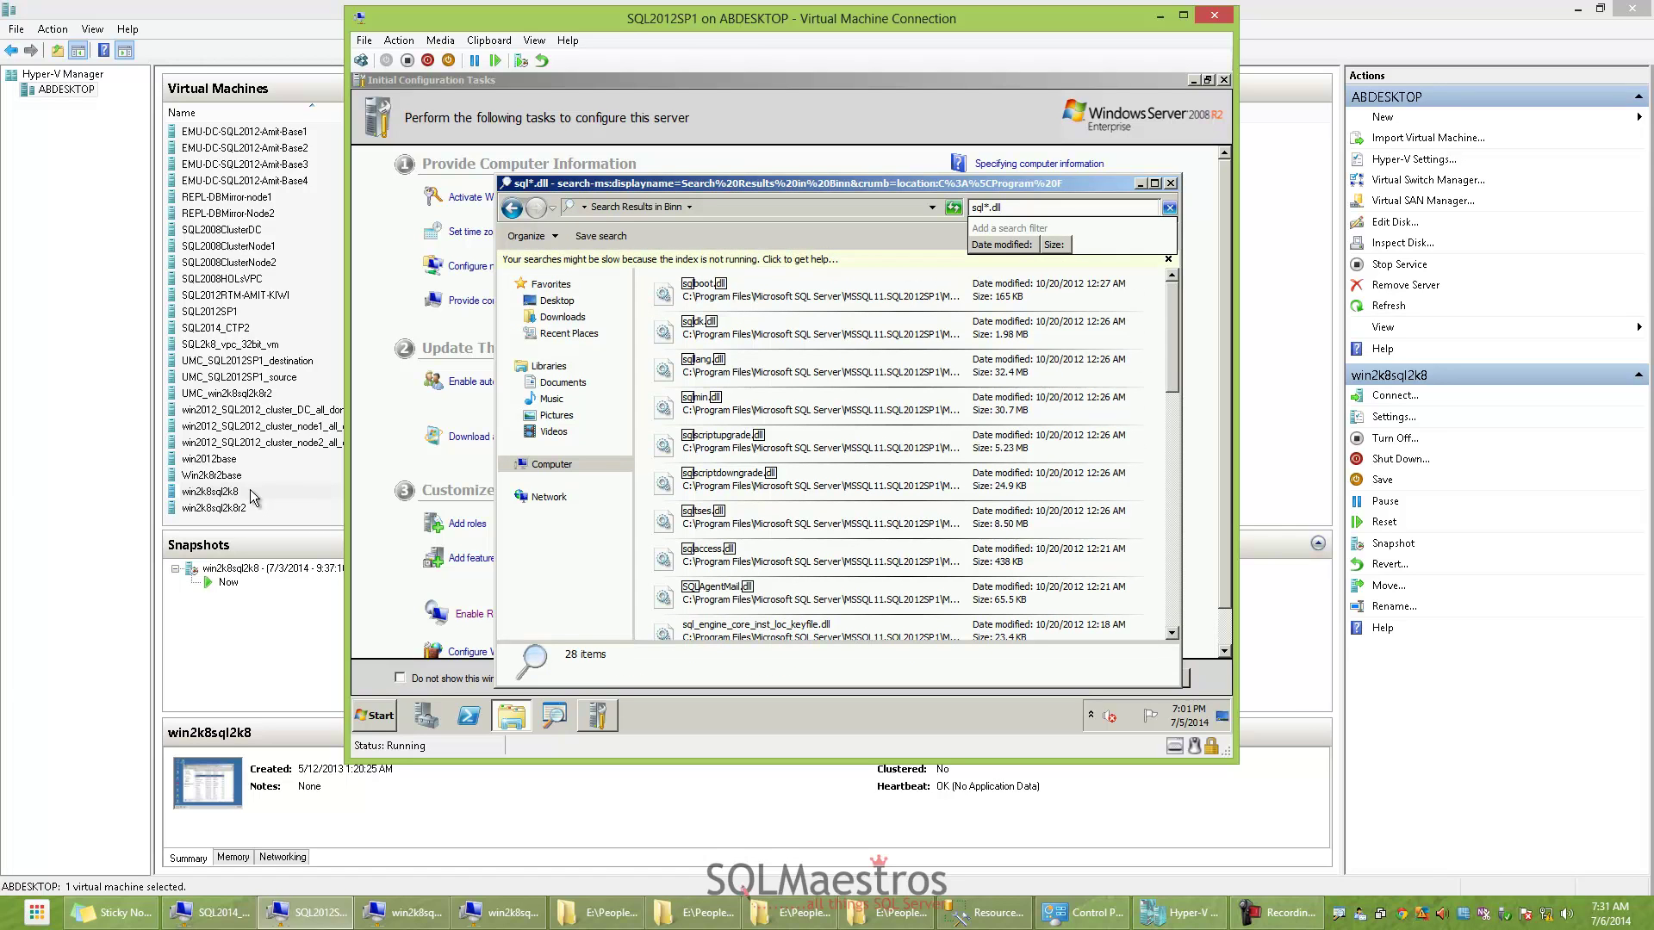
Examine the sizes of sqllang.dll and sqlmin.dll in the search results, comparing the two files
key(Down)
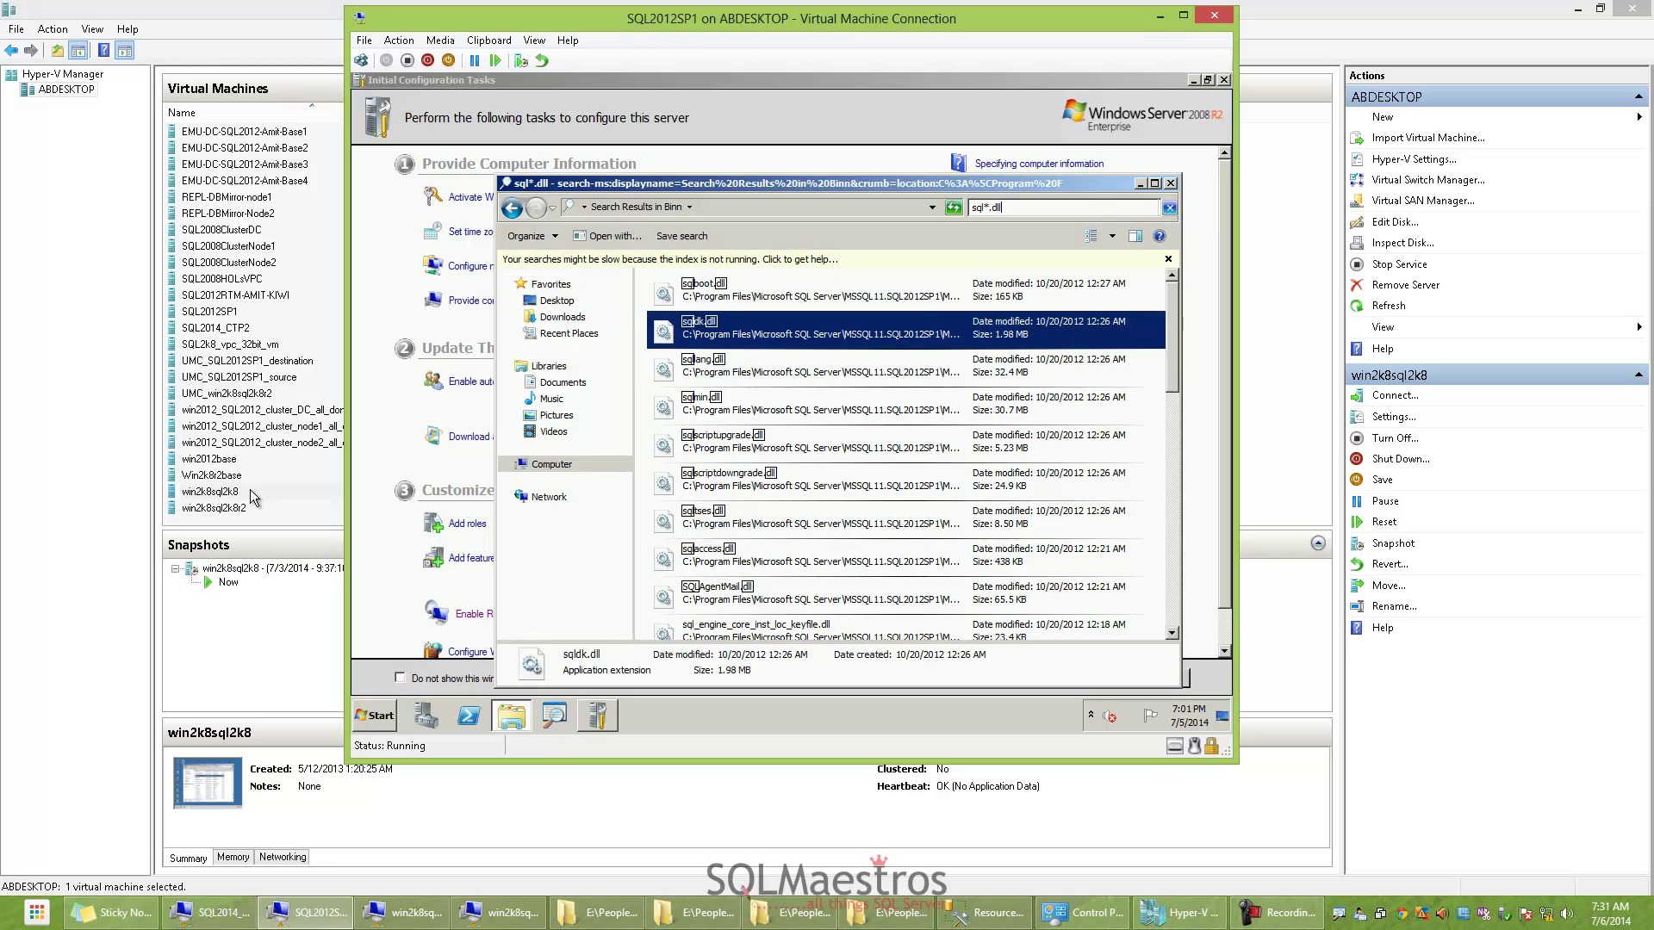
key(Down)
key(Down)
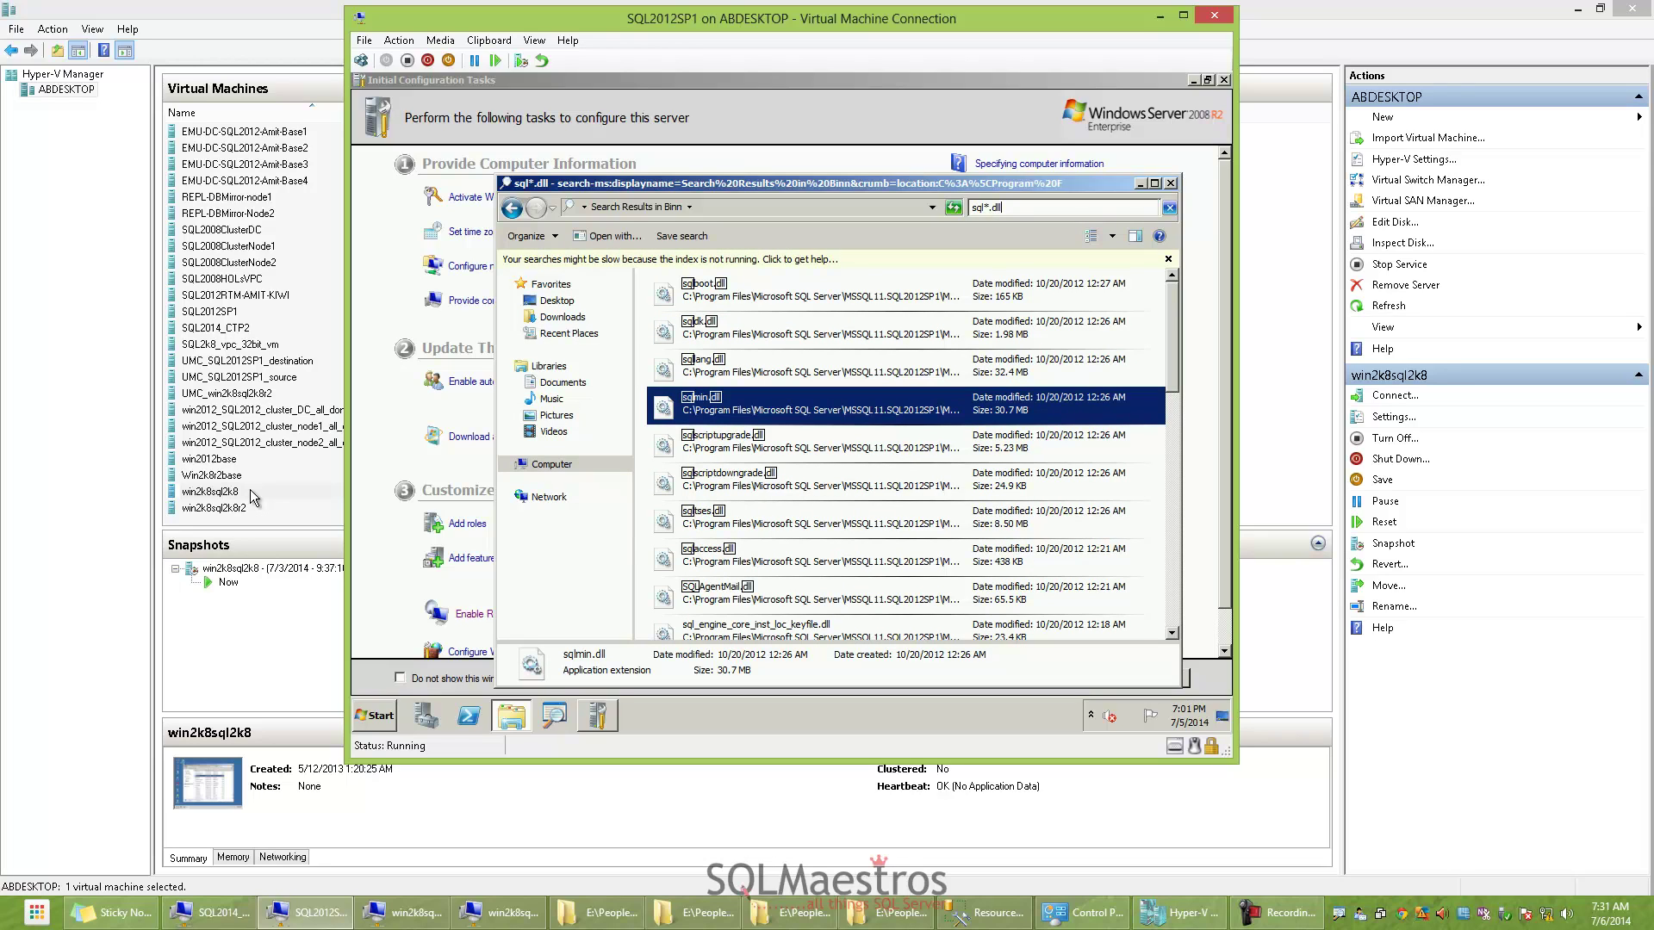
key(Up)
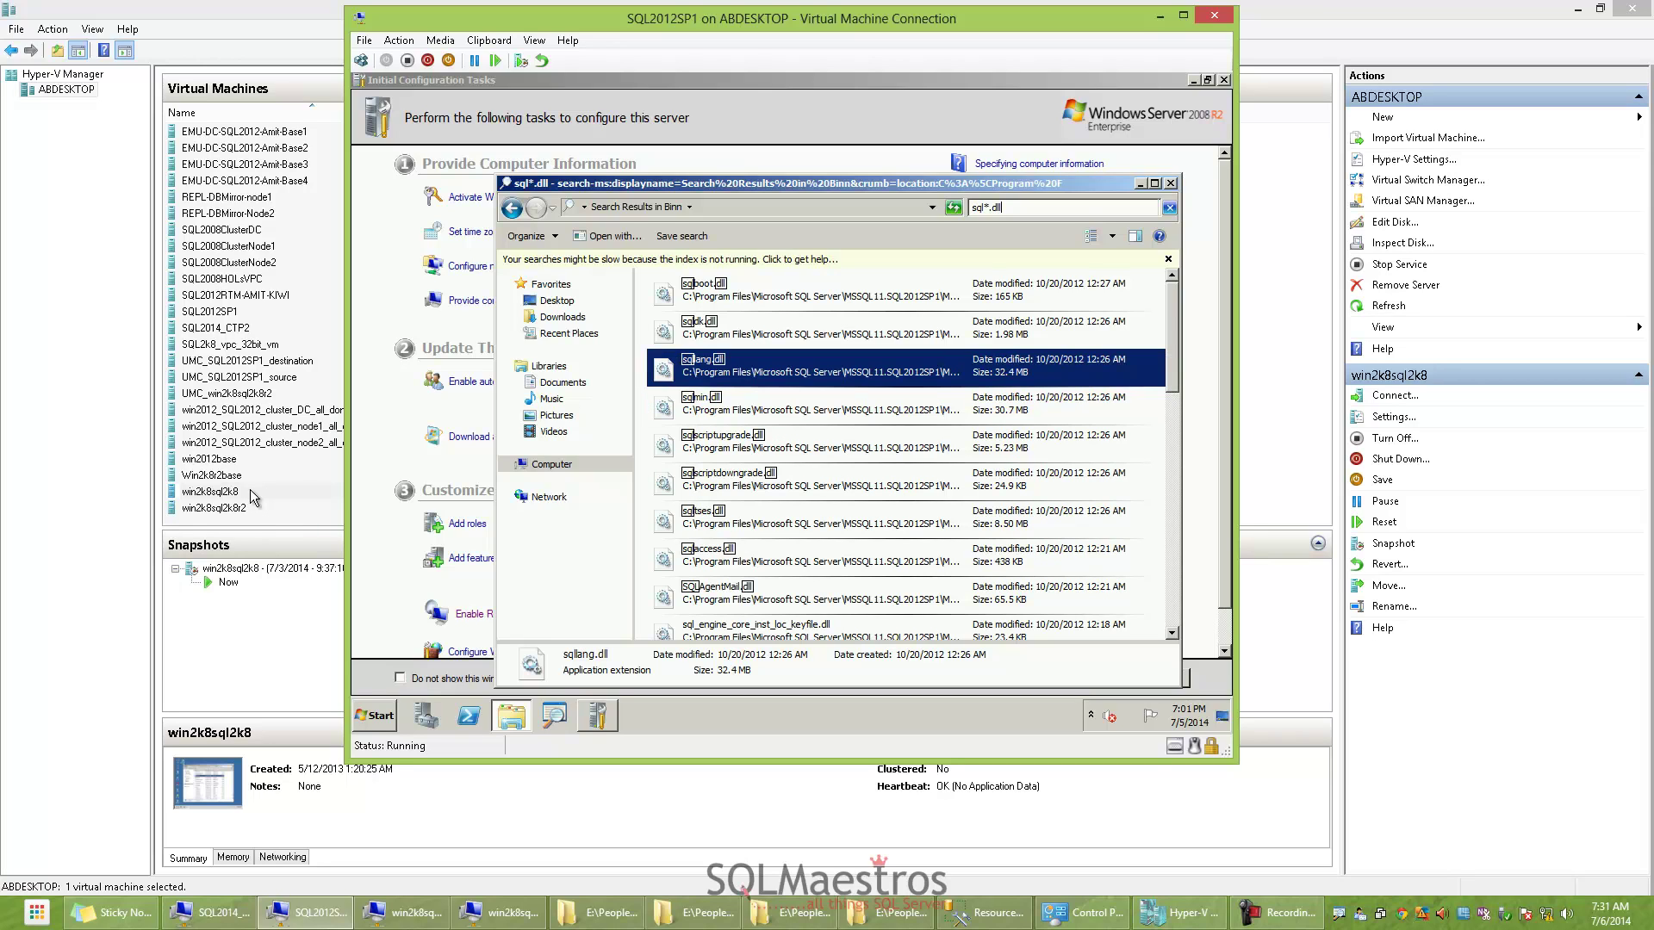
key(Down)
key(Up)
key(Down)
key(Up)
key(Down)
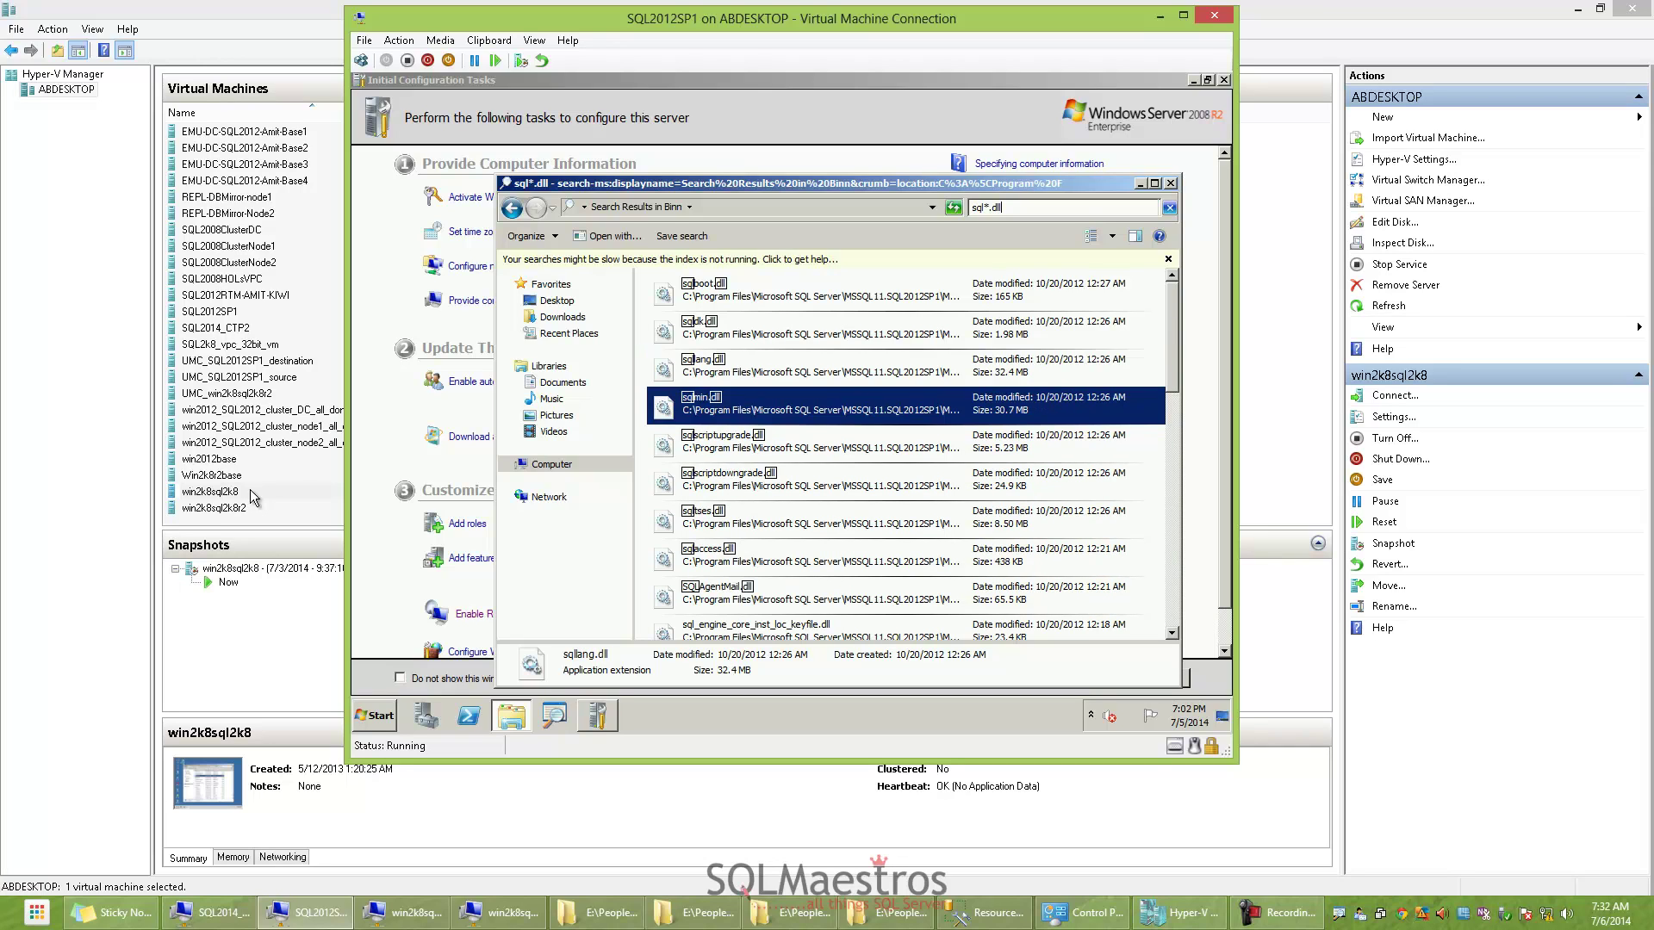
key(Up)
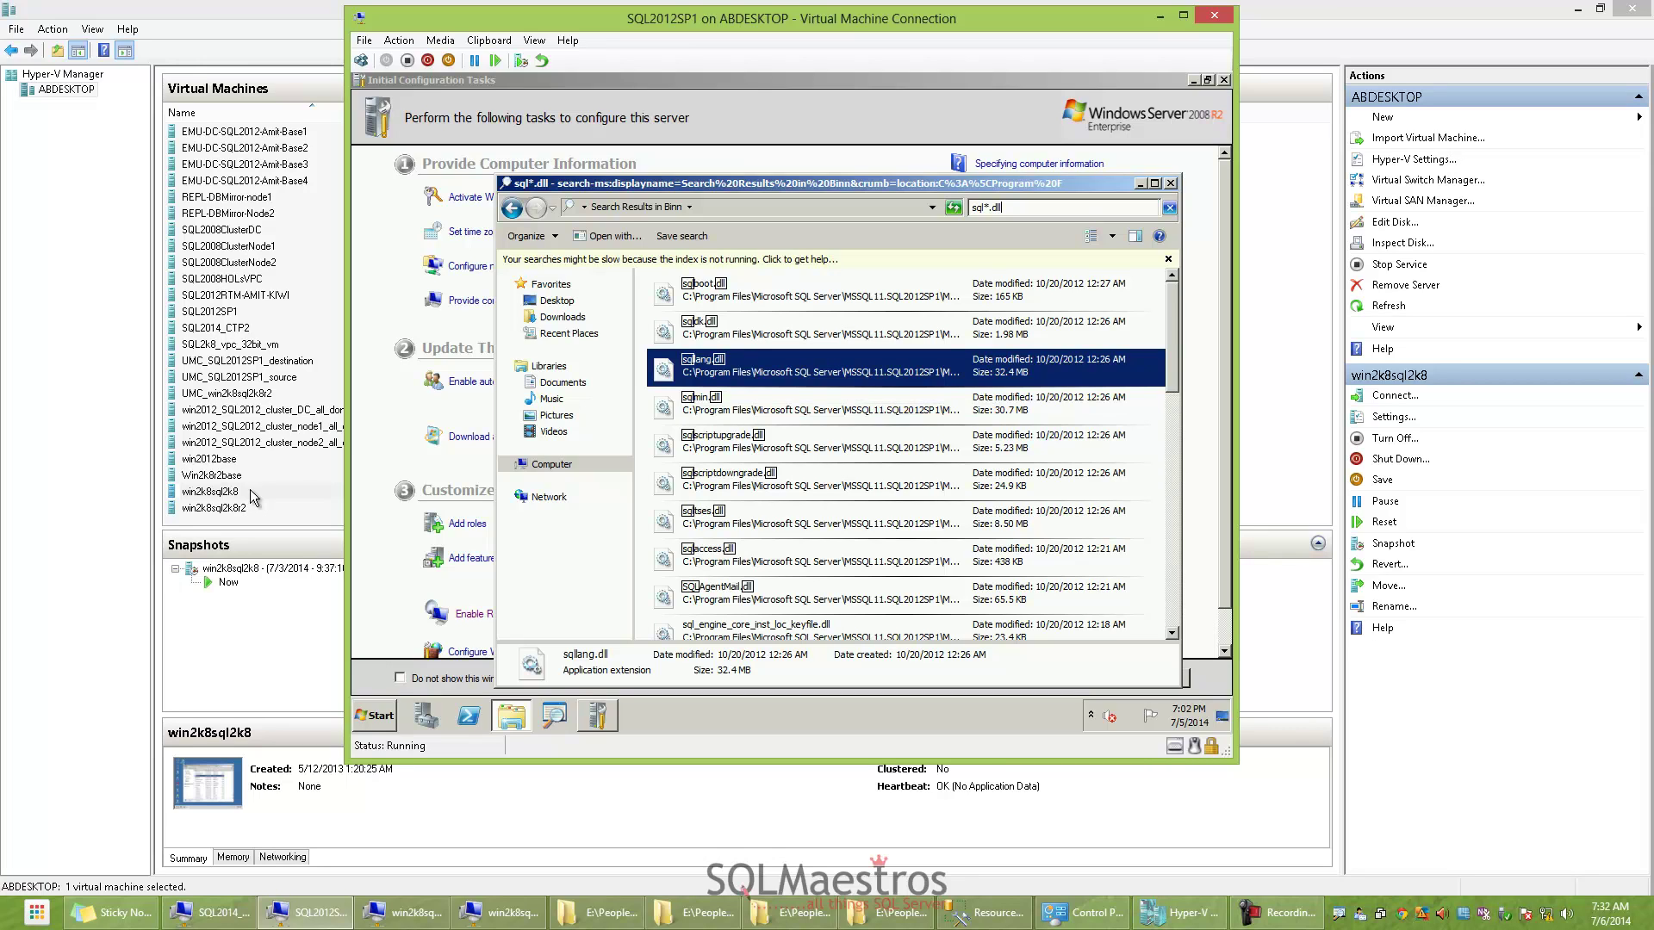
key(Down)
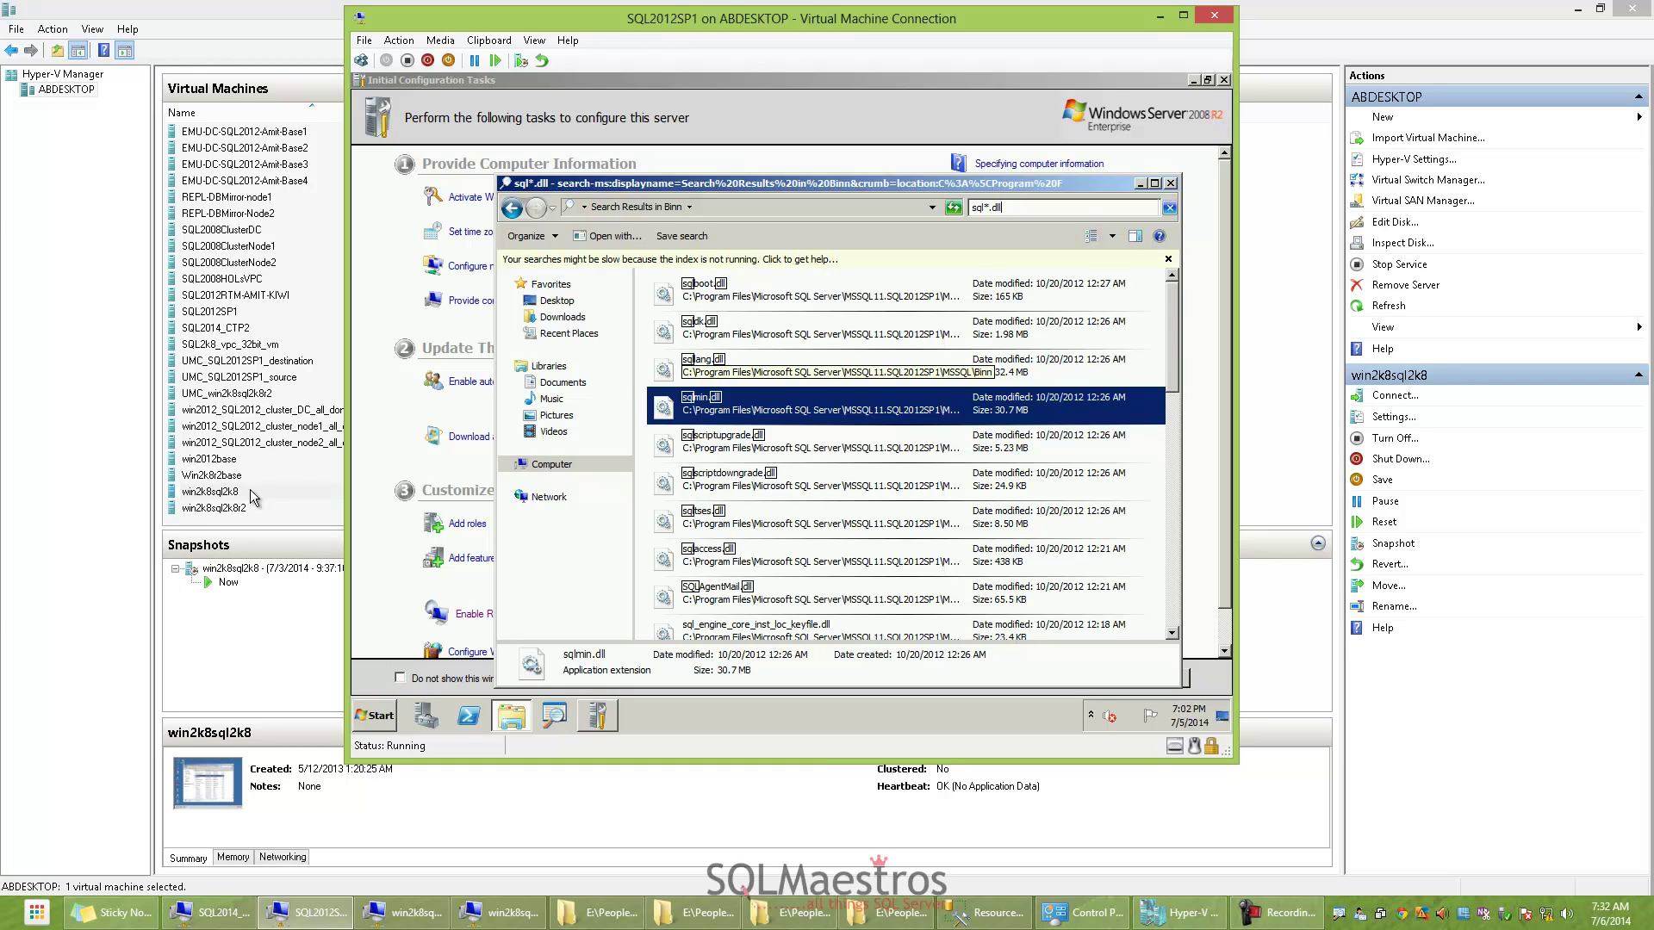
key(Up)
key(Down)
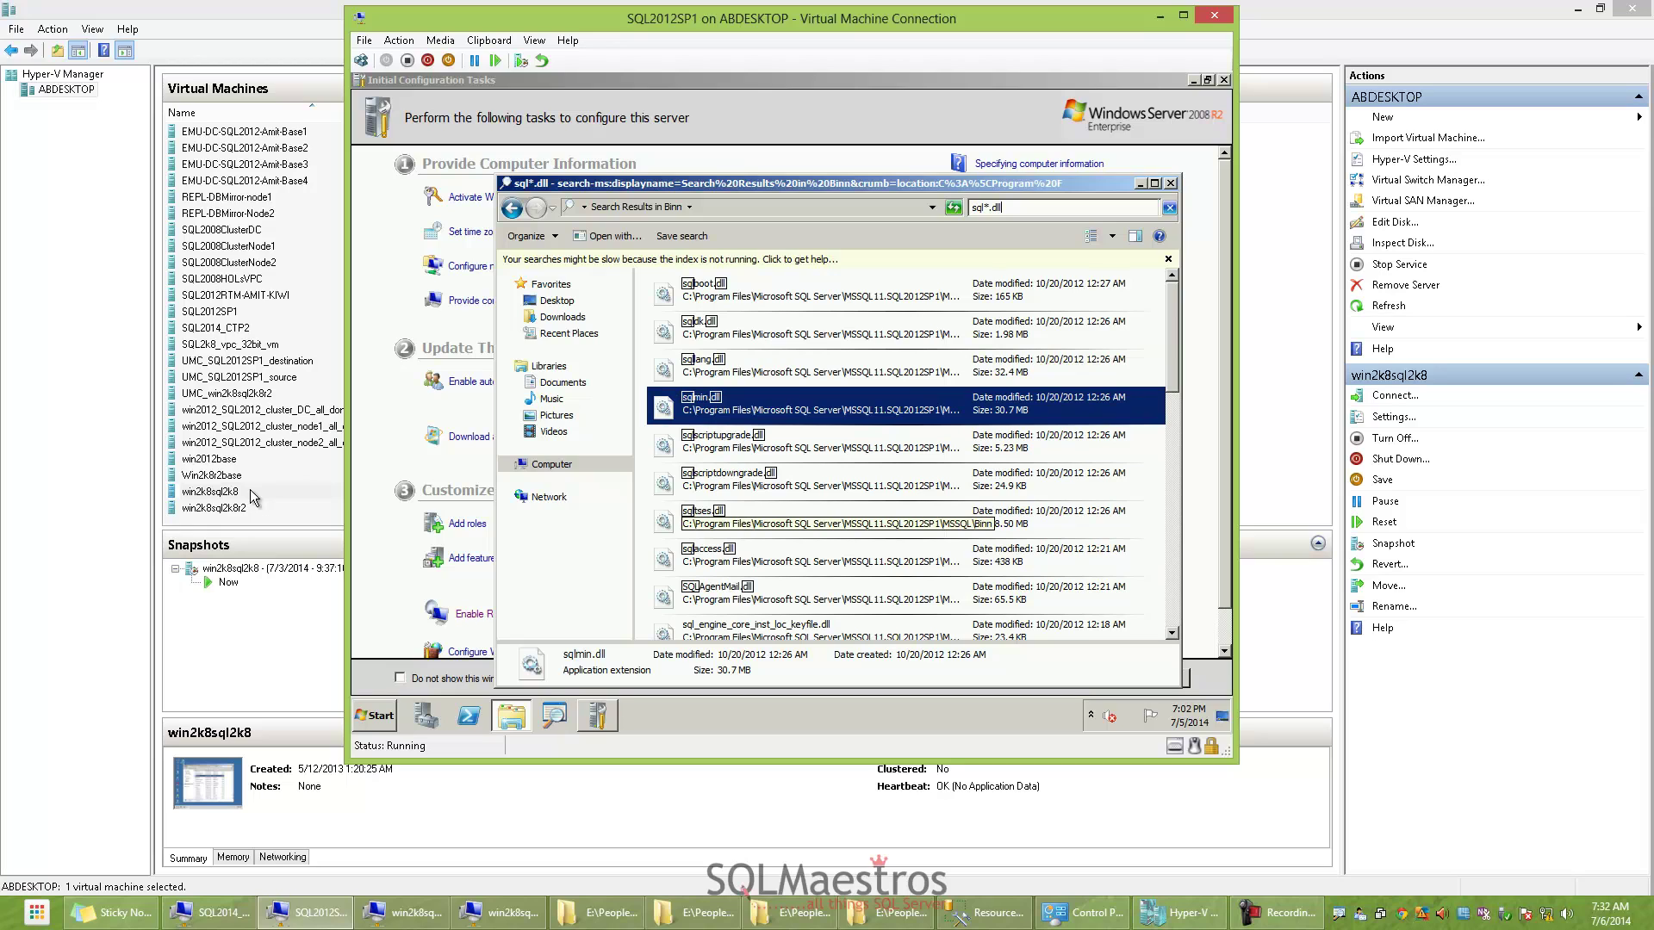
key(Up)
key(Down)
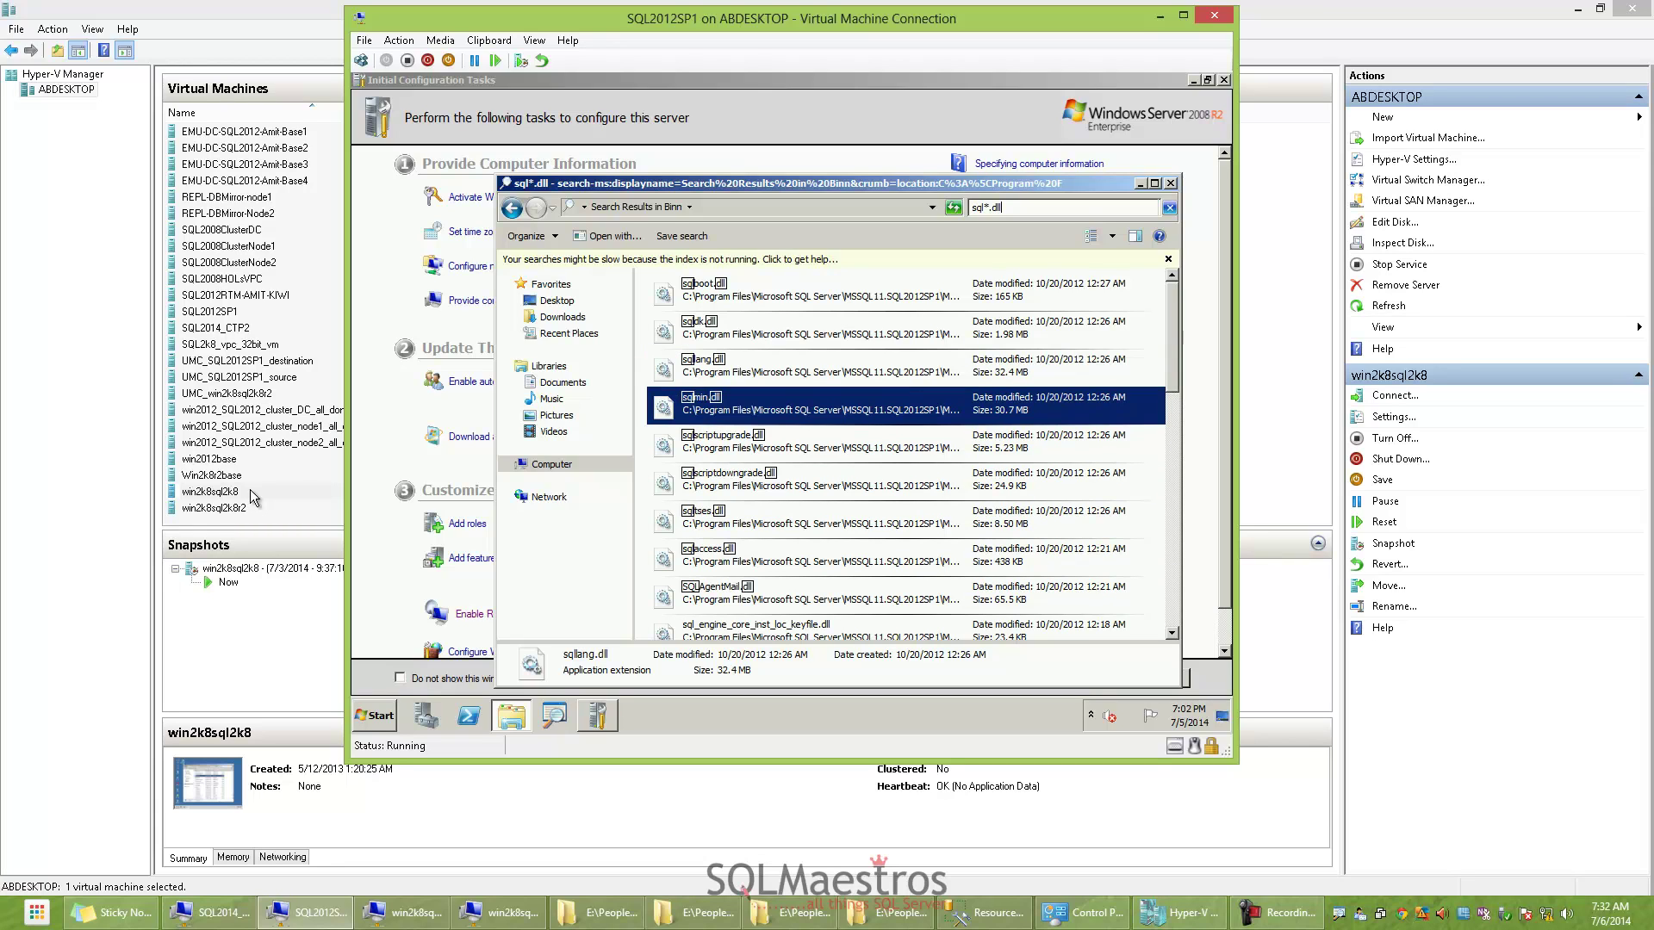
key(Up)
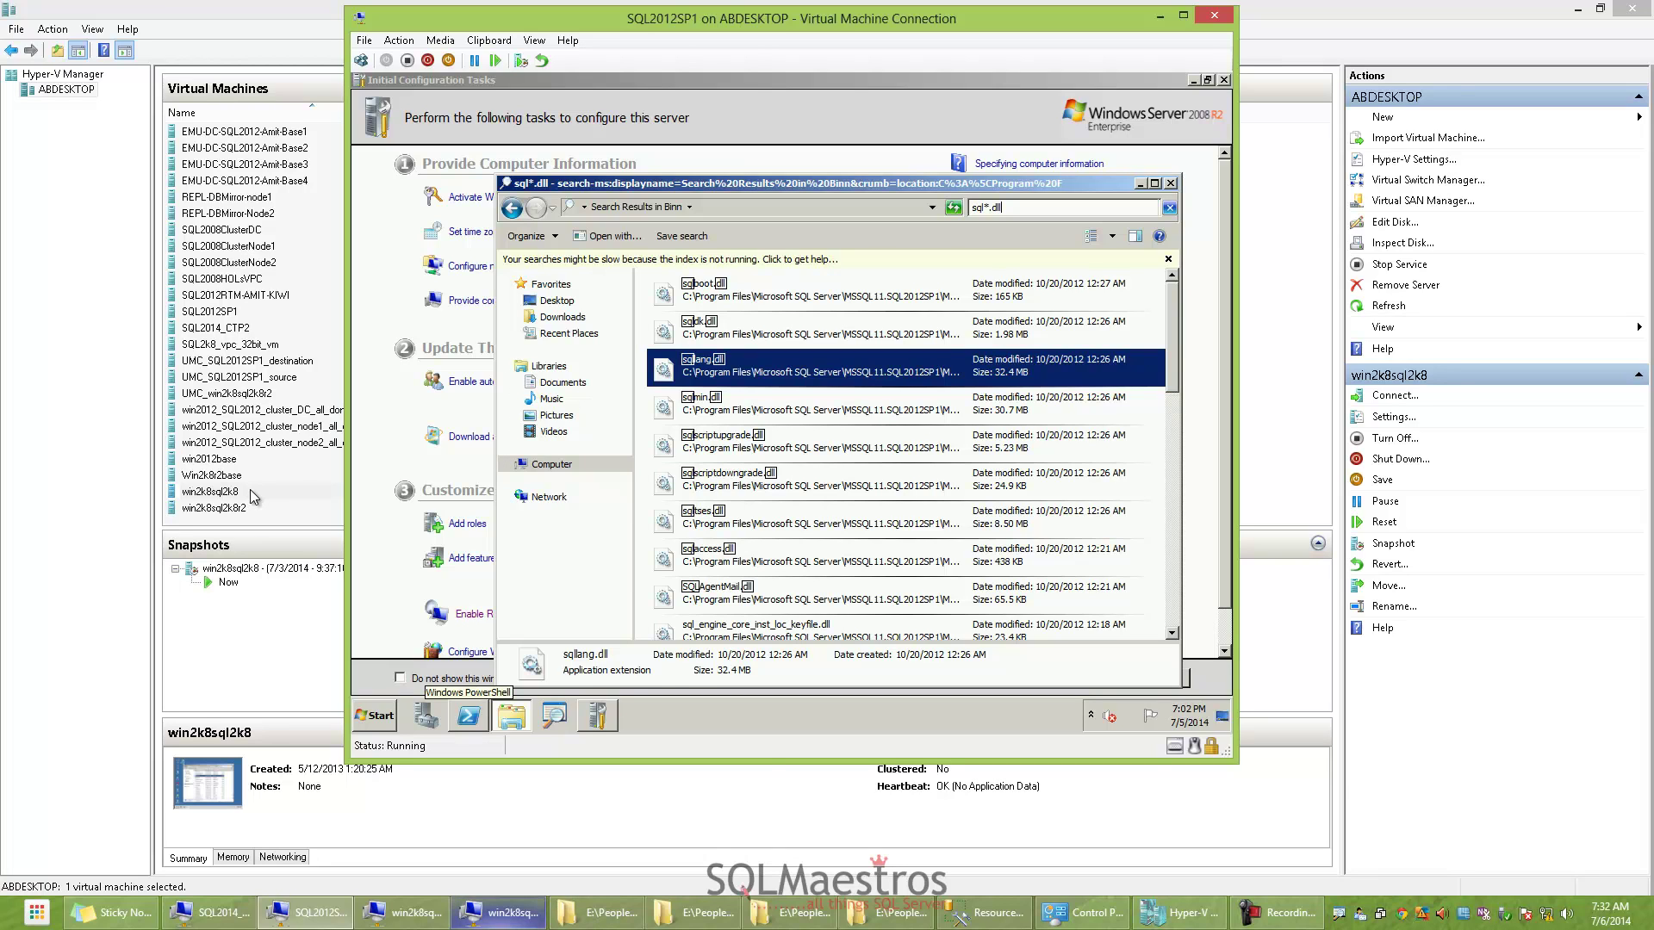
Switch to the win2k8sql2k8 virtual machine, search its Binn folder for sql*.dll and select sqlscriptdowngrade.dll in the results
click(498, 913)
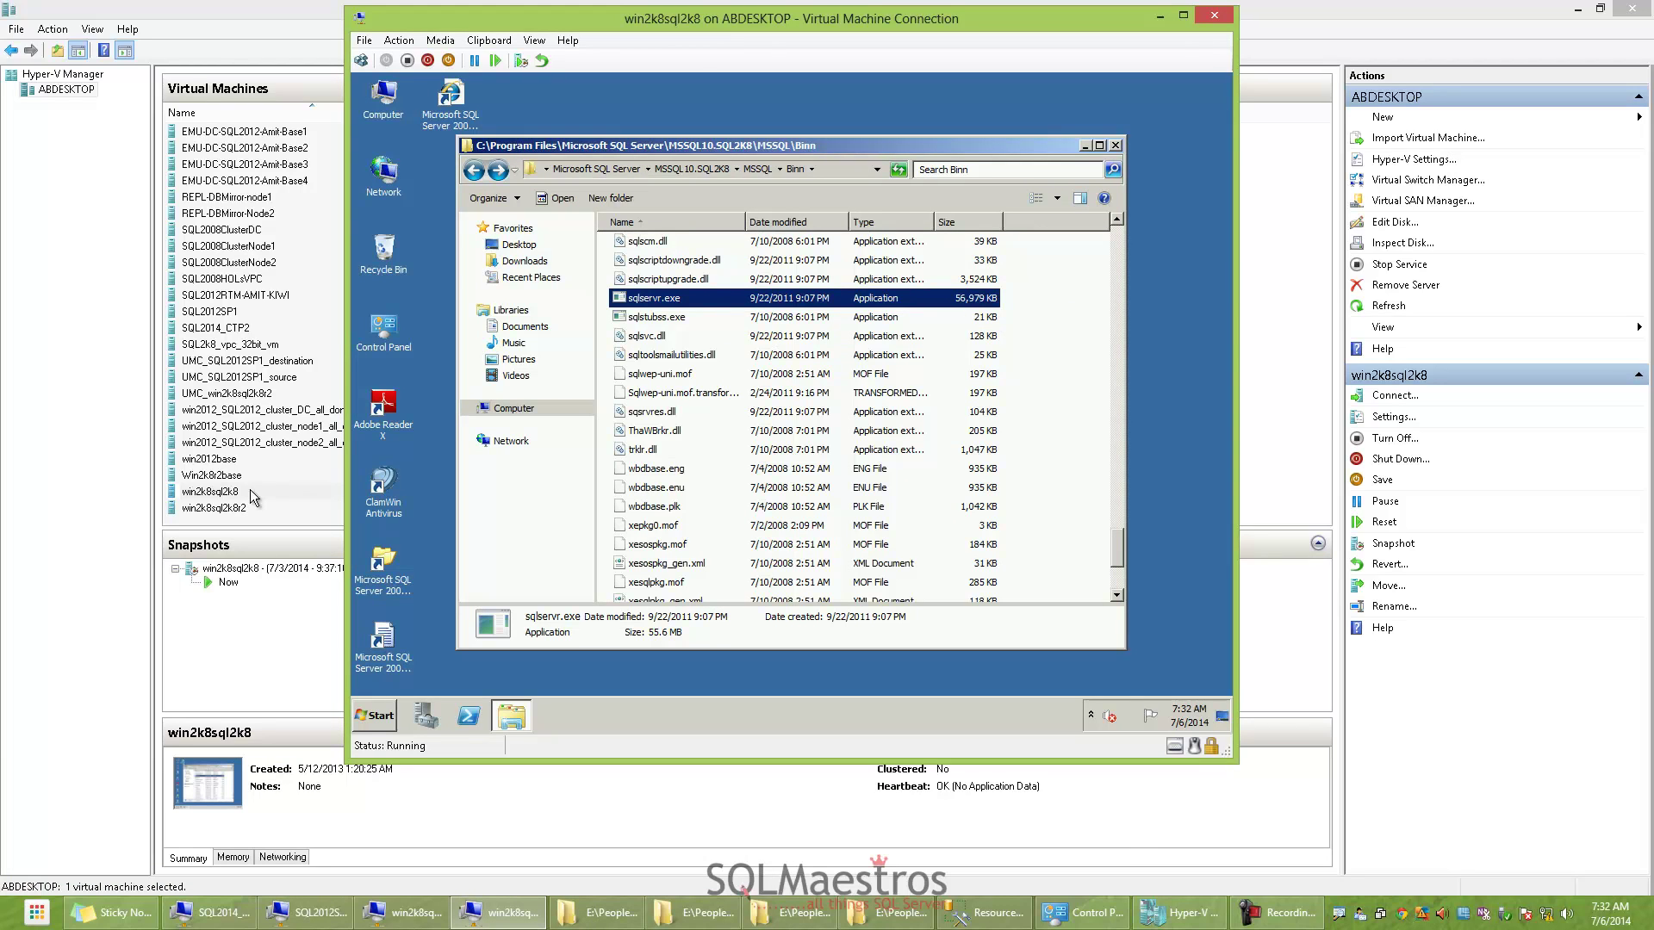
click(973, 170)
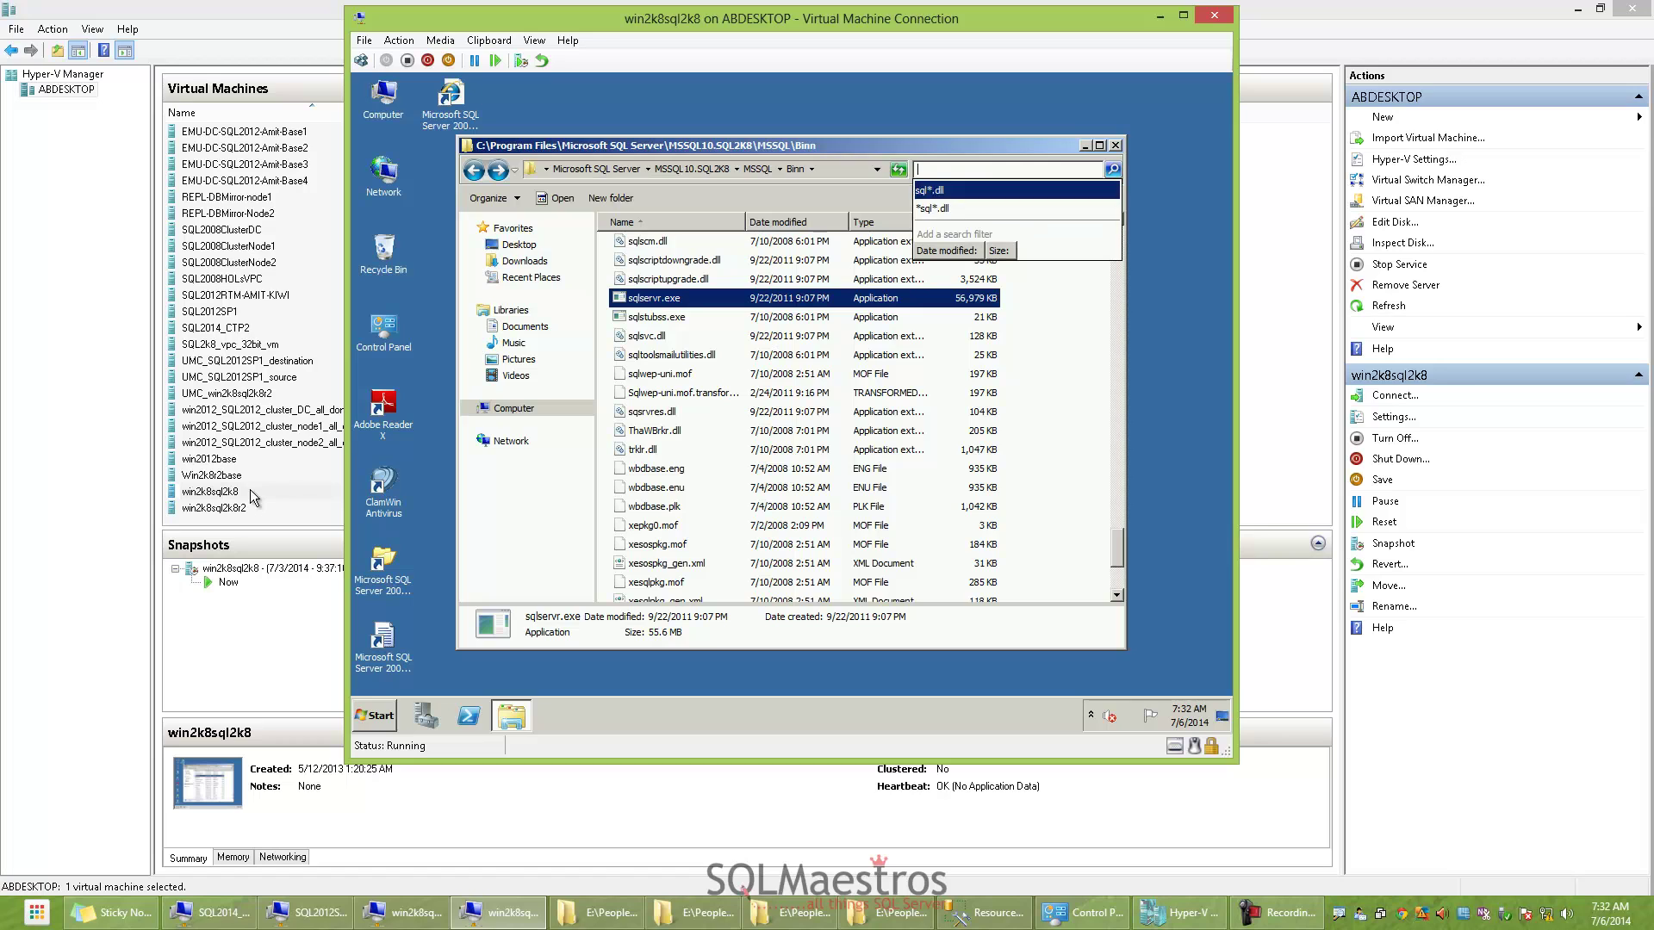
key(Return)
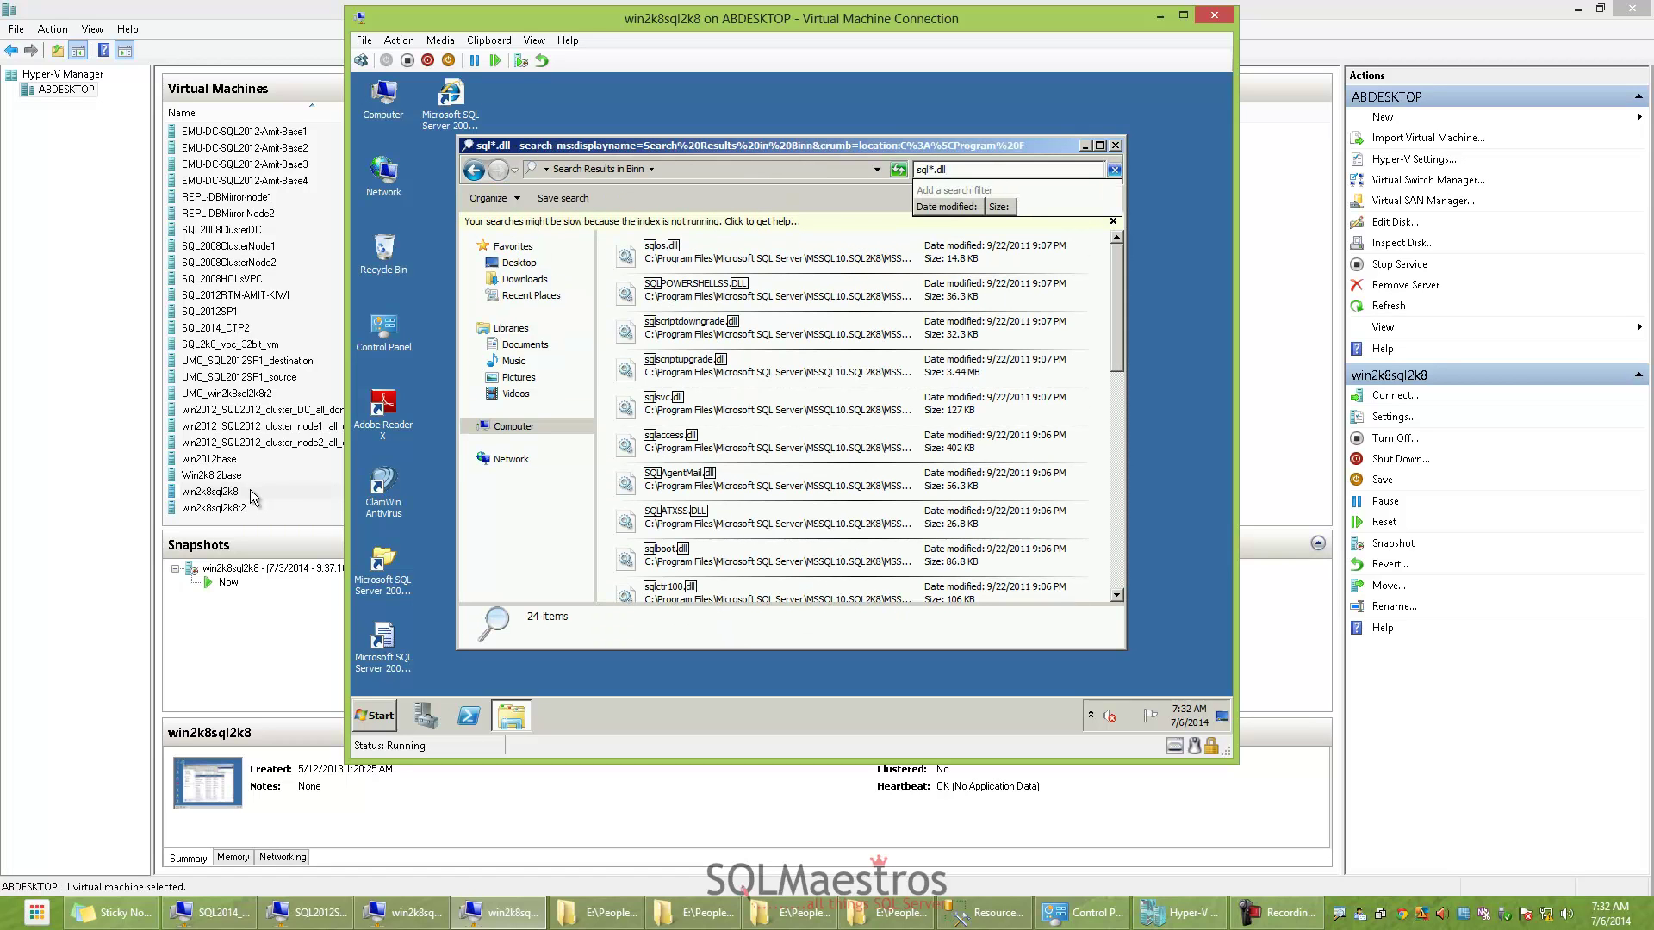
click(810, 330)
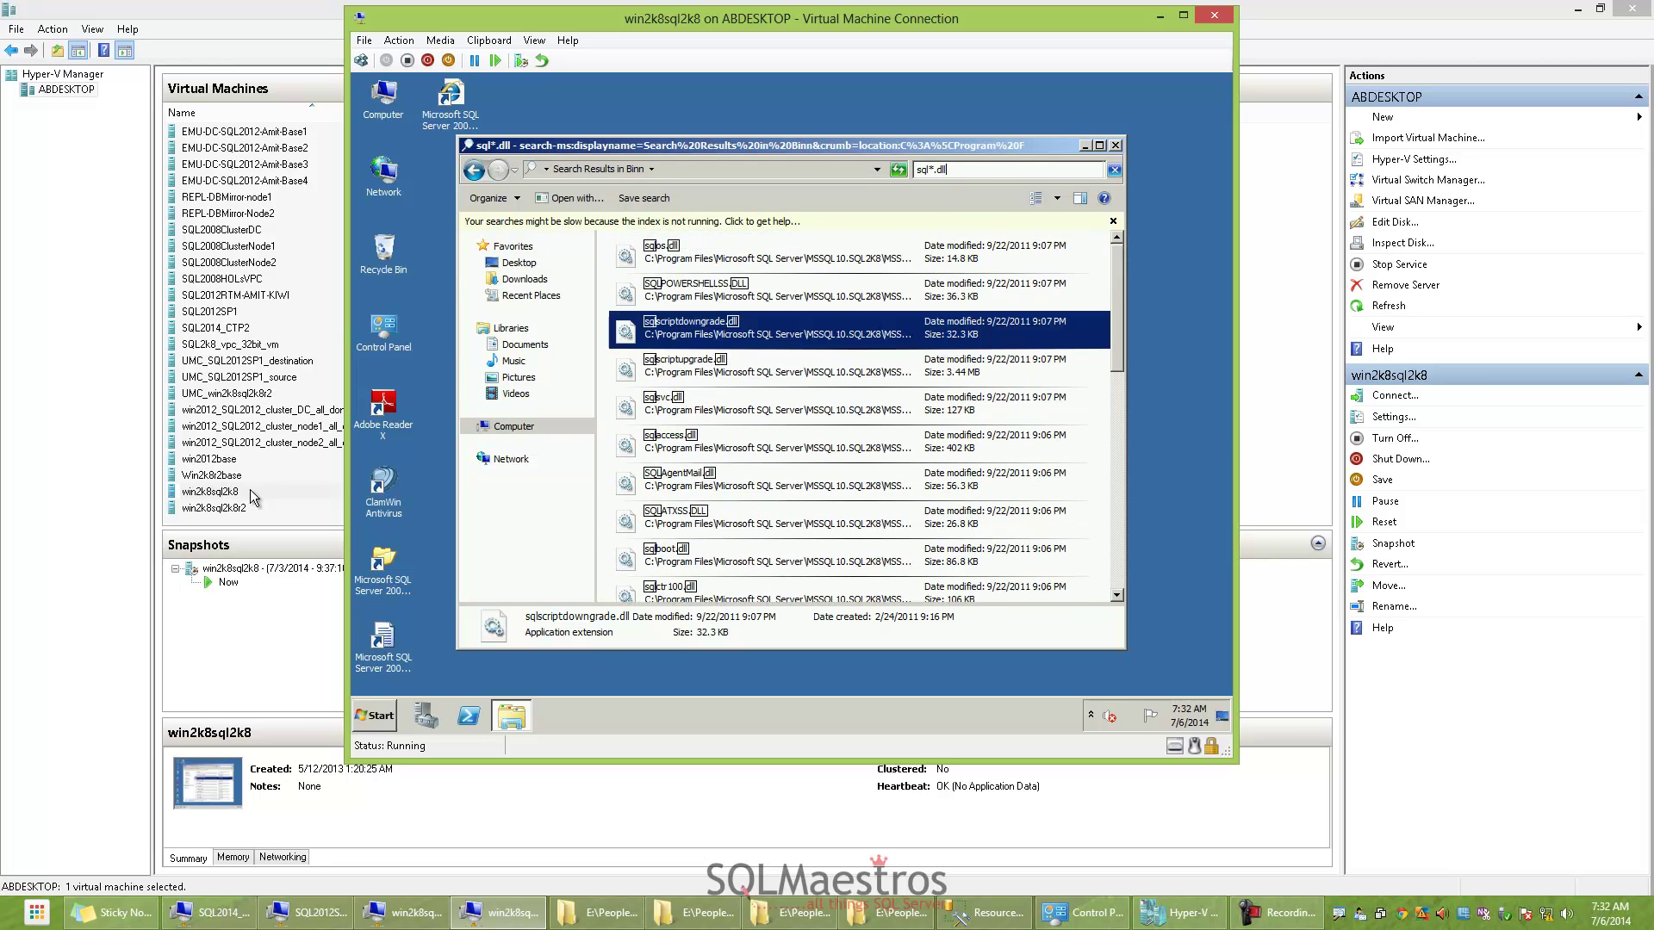
Replace the search term with sqllang.dll to look for that file in the win2k8sql2k8 Binn folder
key(ctrl+e)
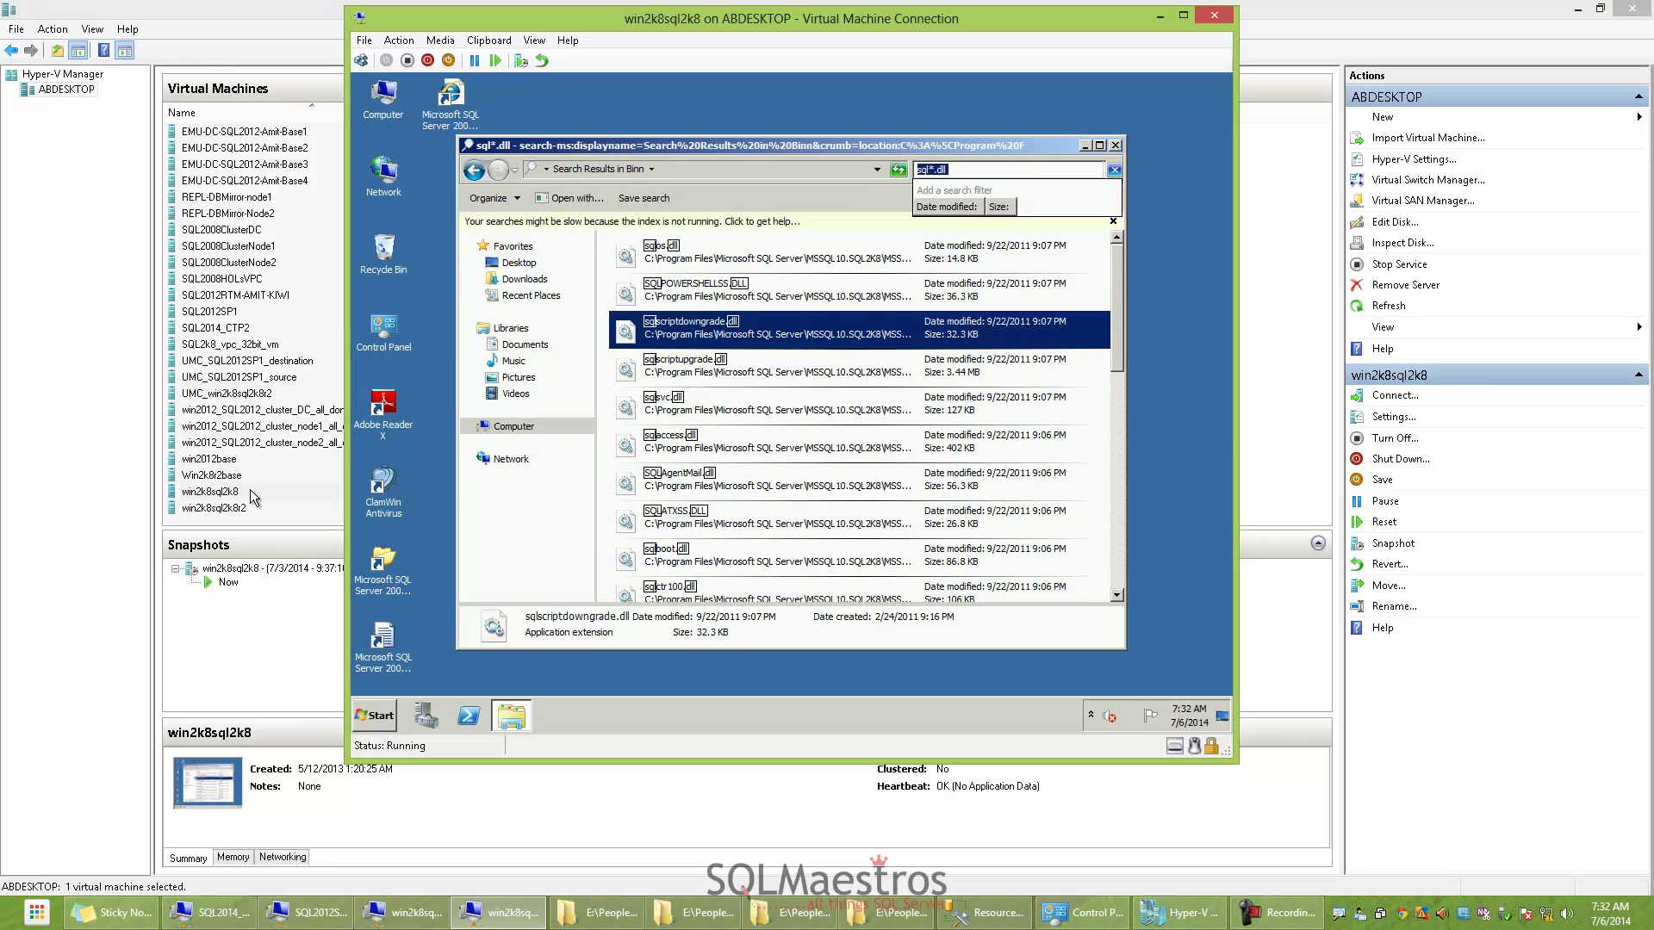
text(sql)
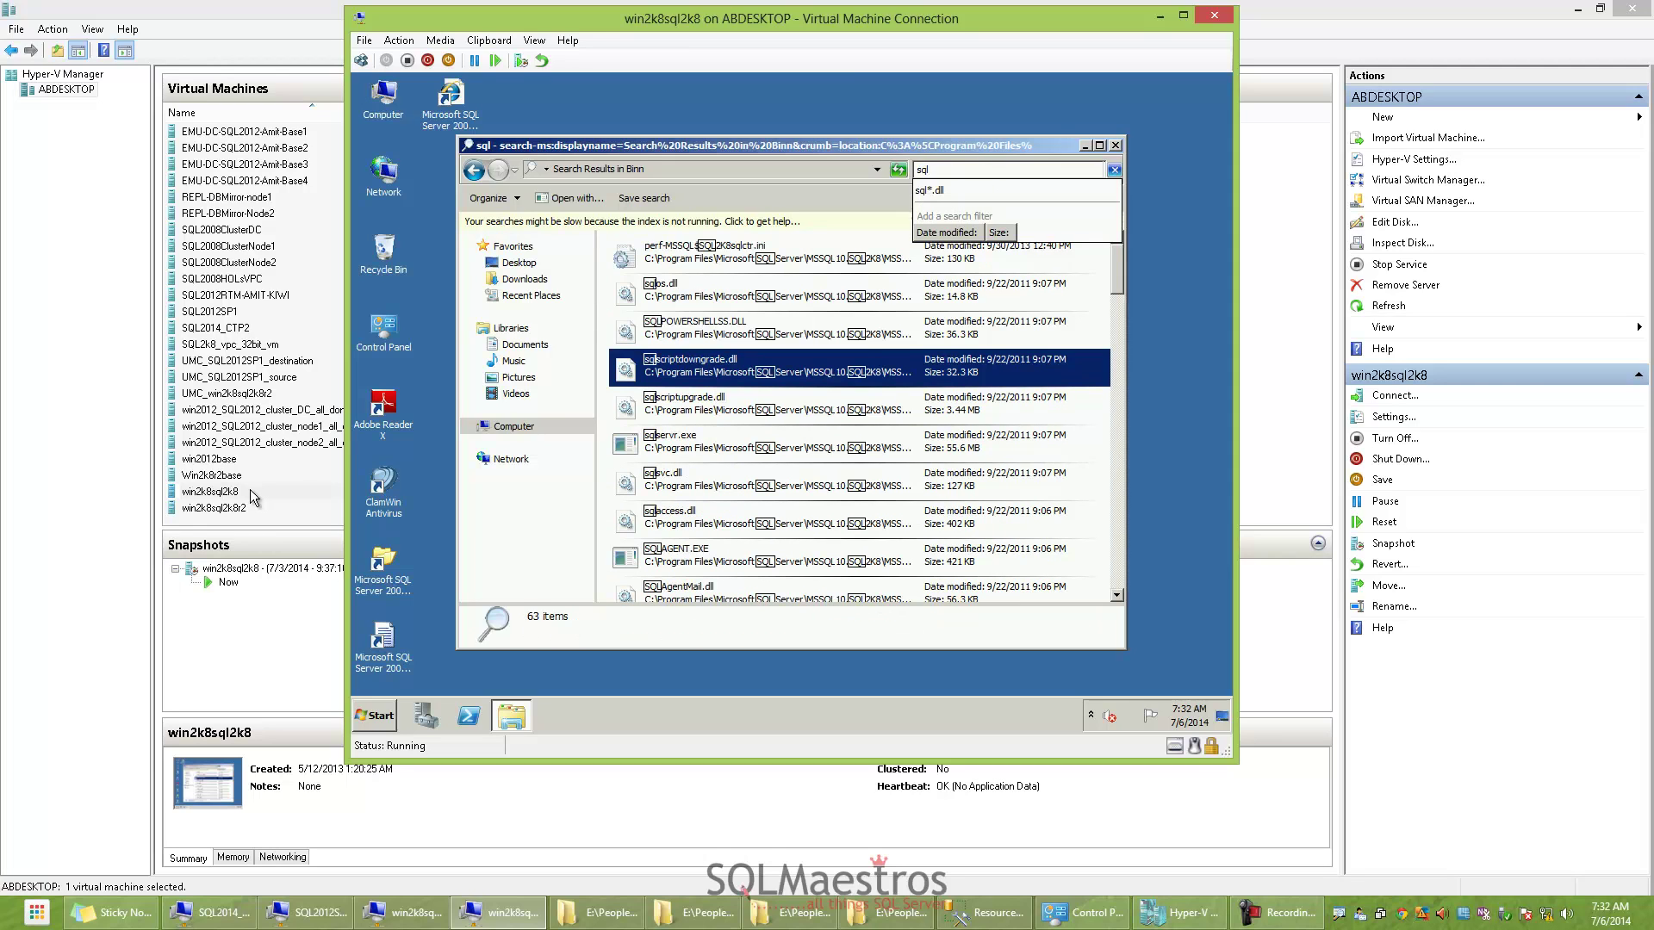
text(lang)
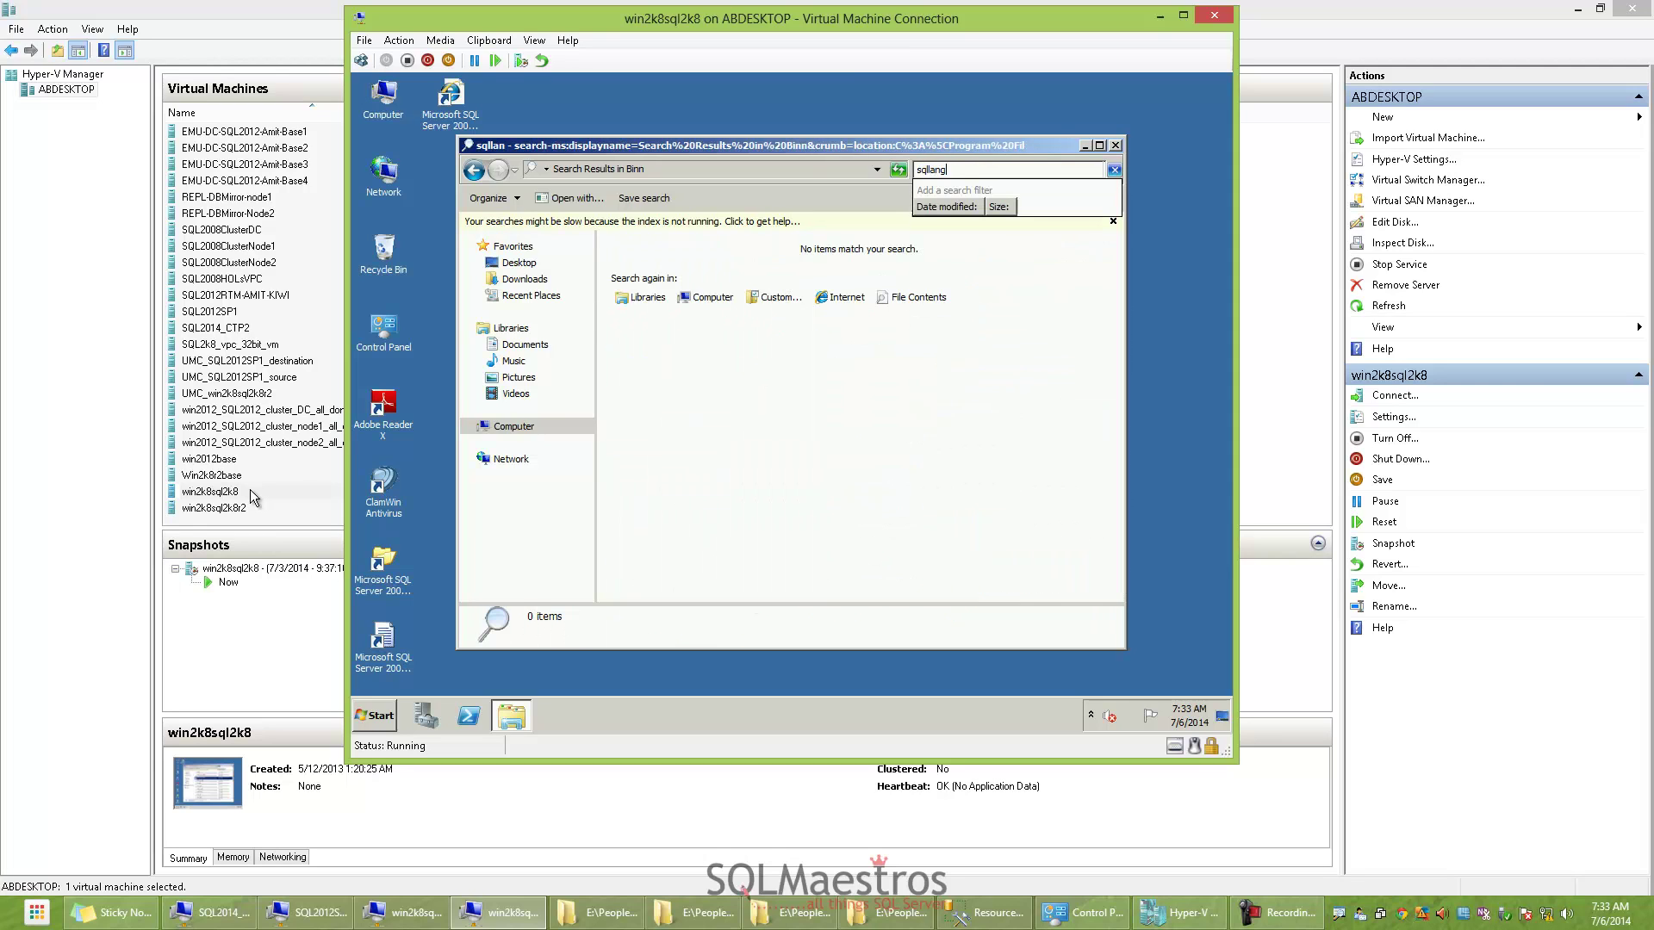
text(.dll)
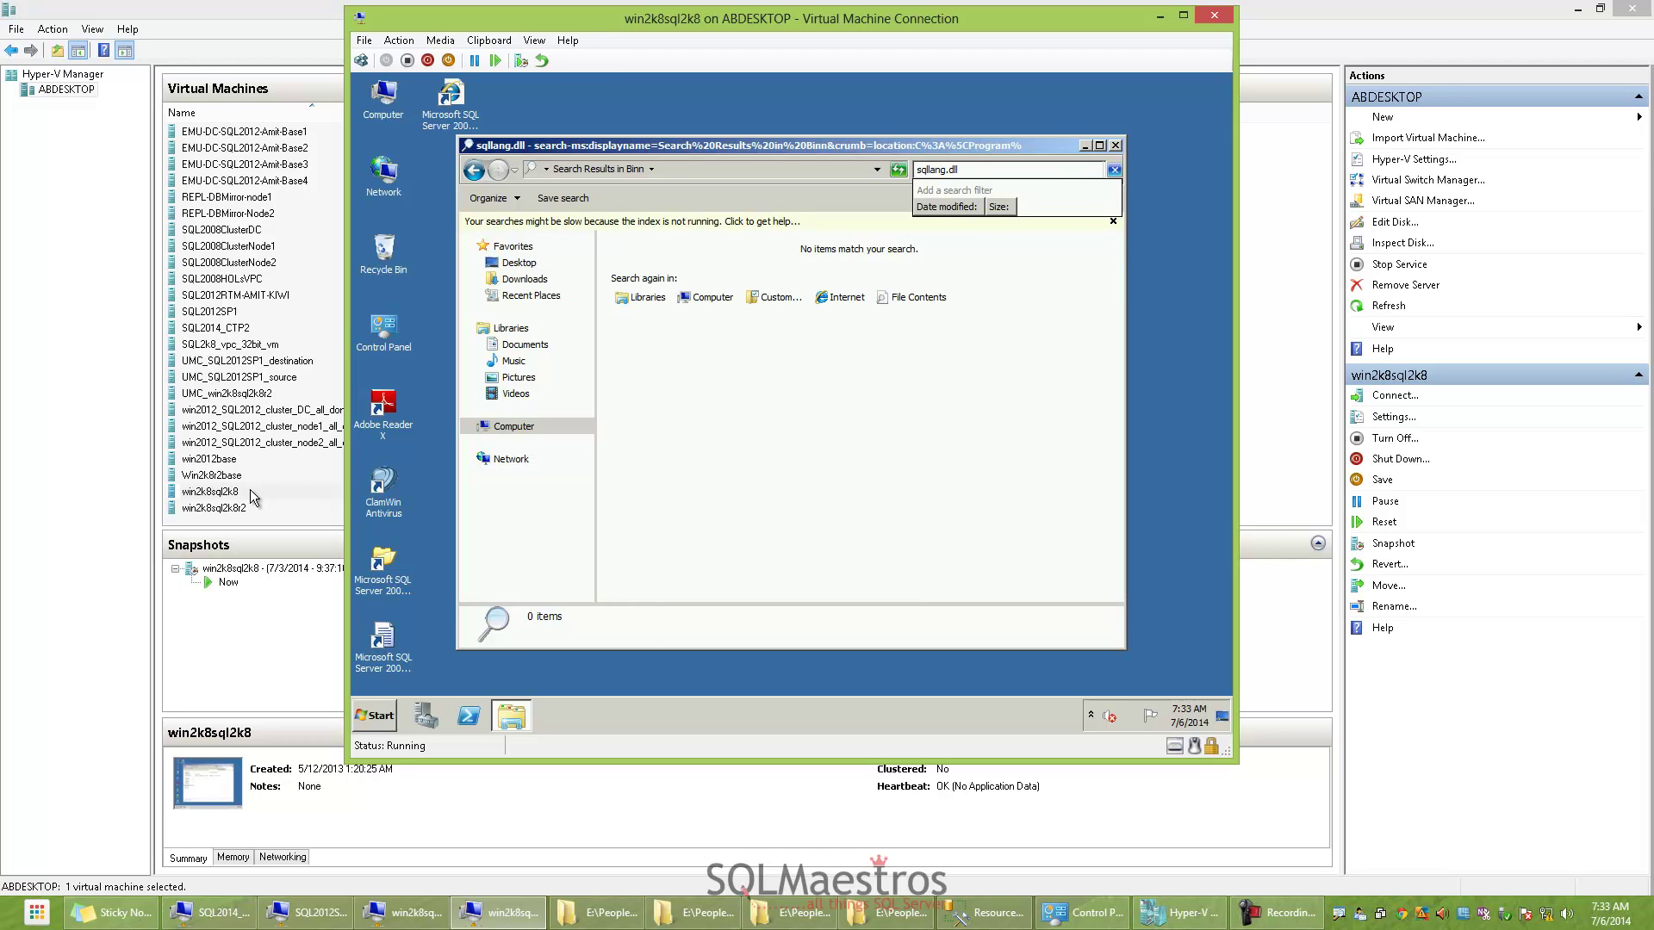
Search the win2k8sql2k8 Binn folder for sqlmin.dll instead, and go back from the search results
key(BackSpace)
key(BackSpace)
key(BackSpace)
key(BackSpace)
key(BackSpace)
key(BackSpace)
key(BackSpace)
key(BackSpace)
key(BackSpace)
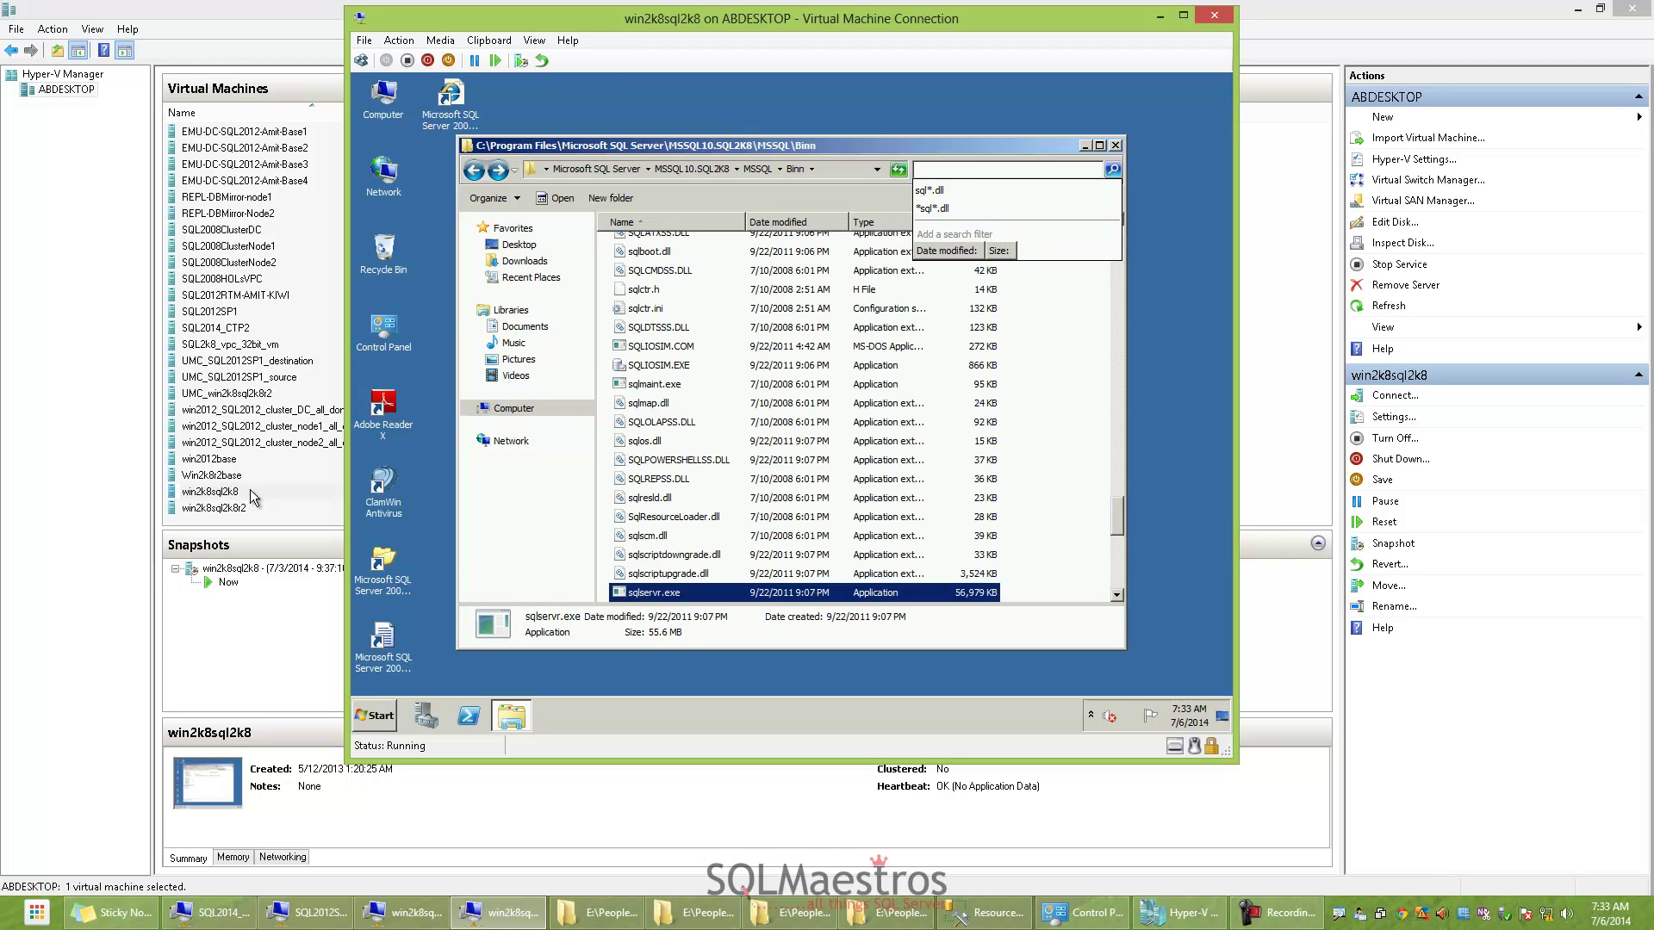
text(sqlmin)
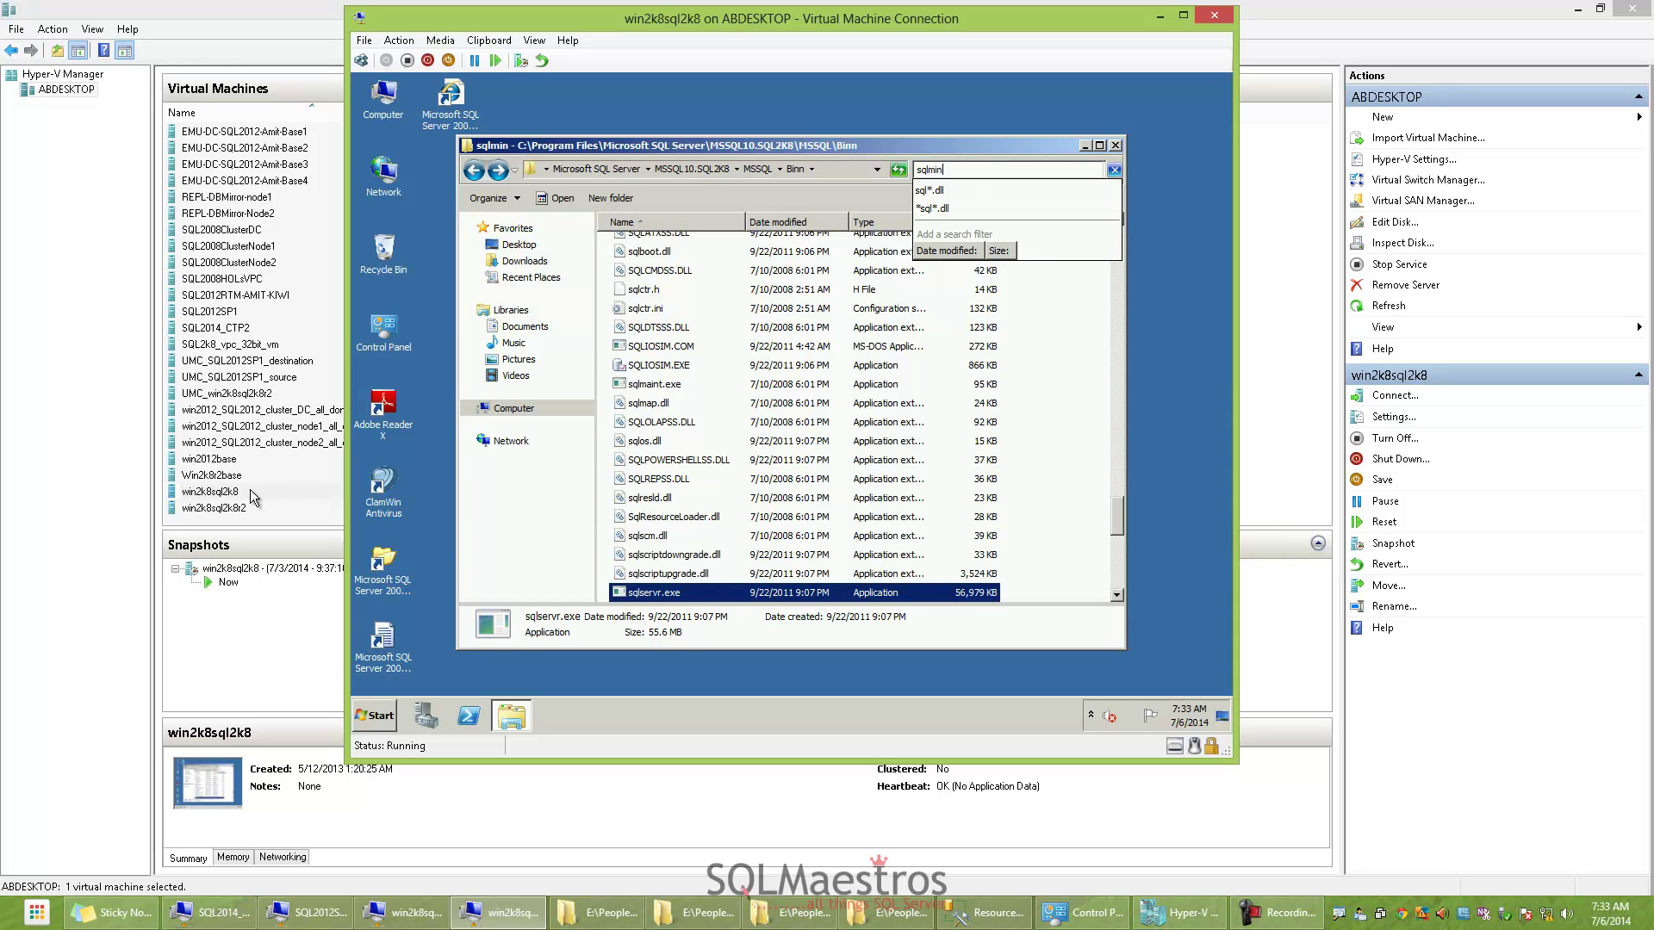
text(.dll)
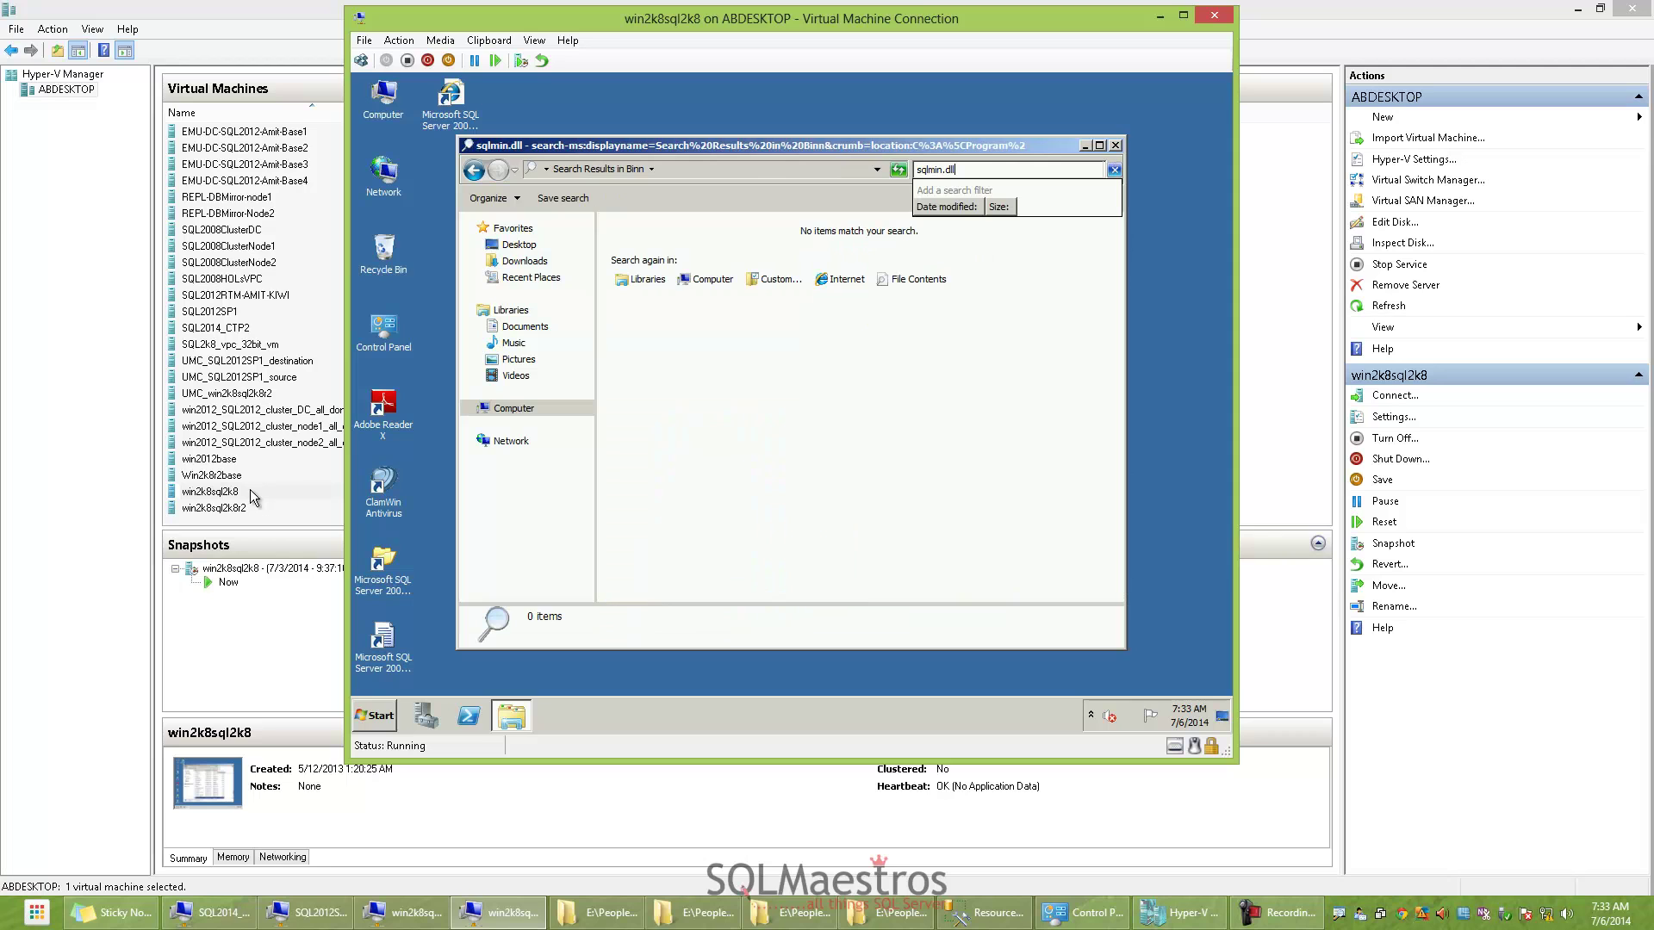
click(474, 169)
Switch to the win2k8sql2k8r2 virtual machine and search its Binn folder for sqllang.dll
click(402, 913)
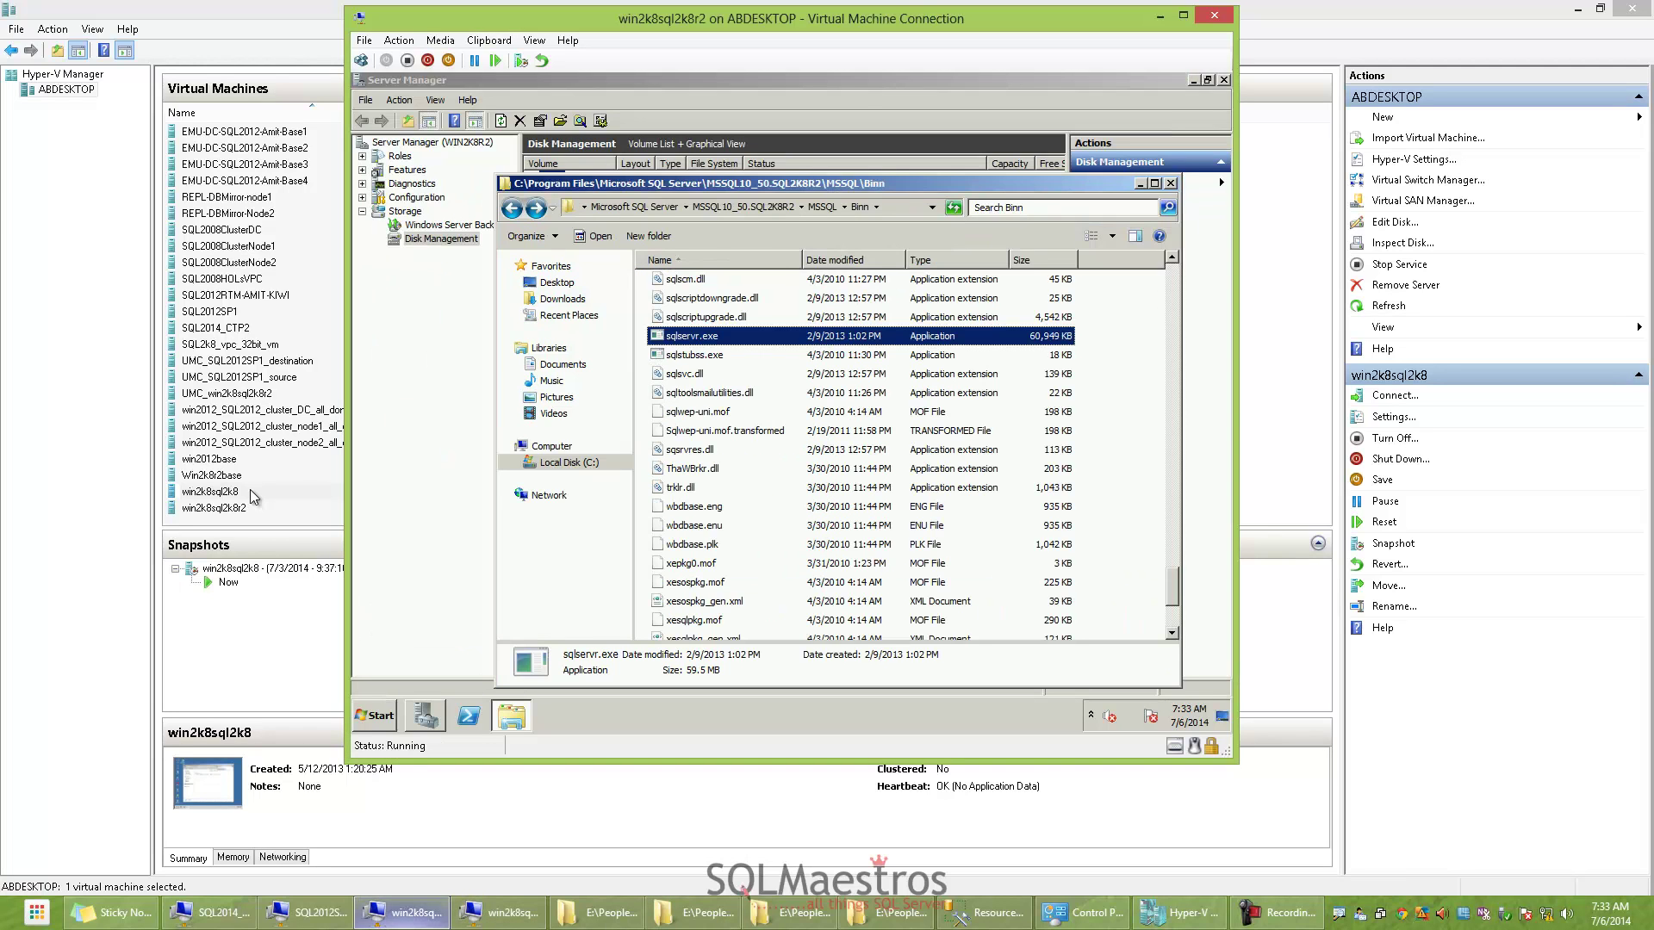
key(ctrl+e)
text(swql)
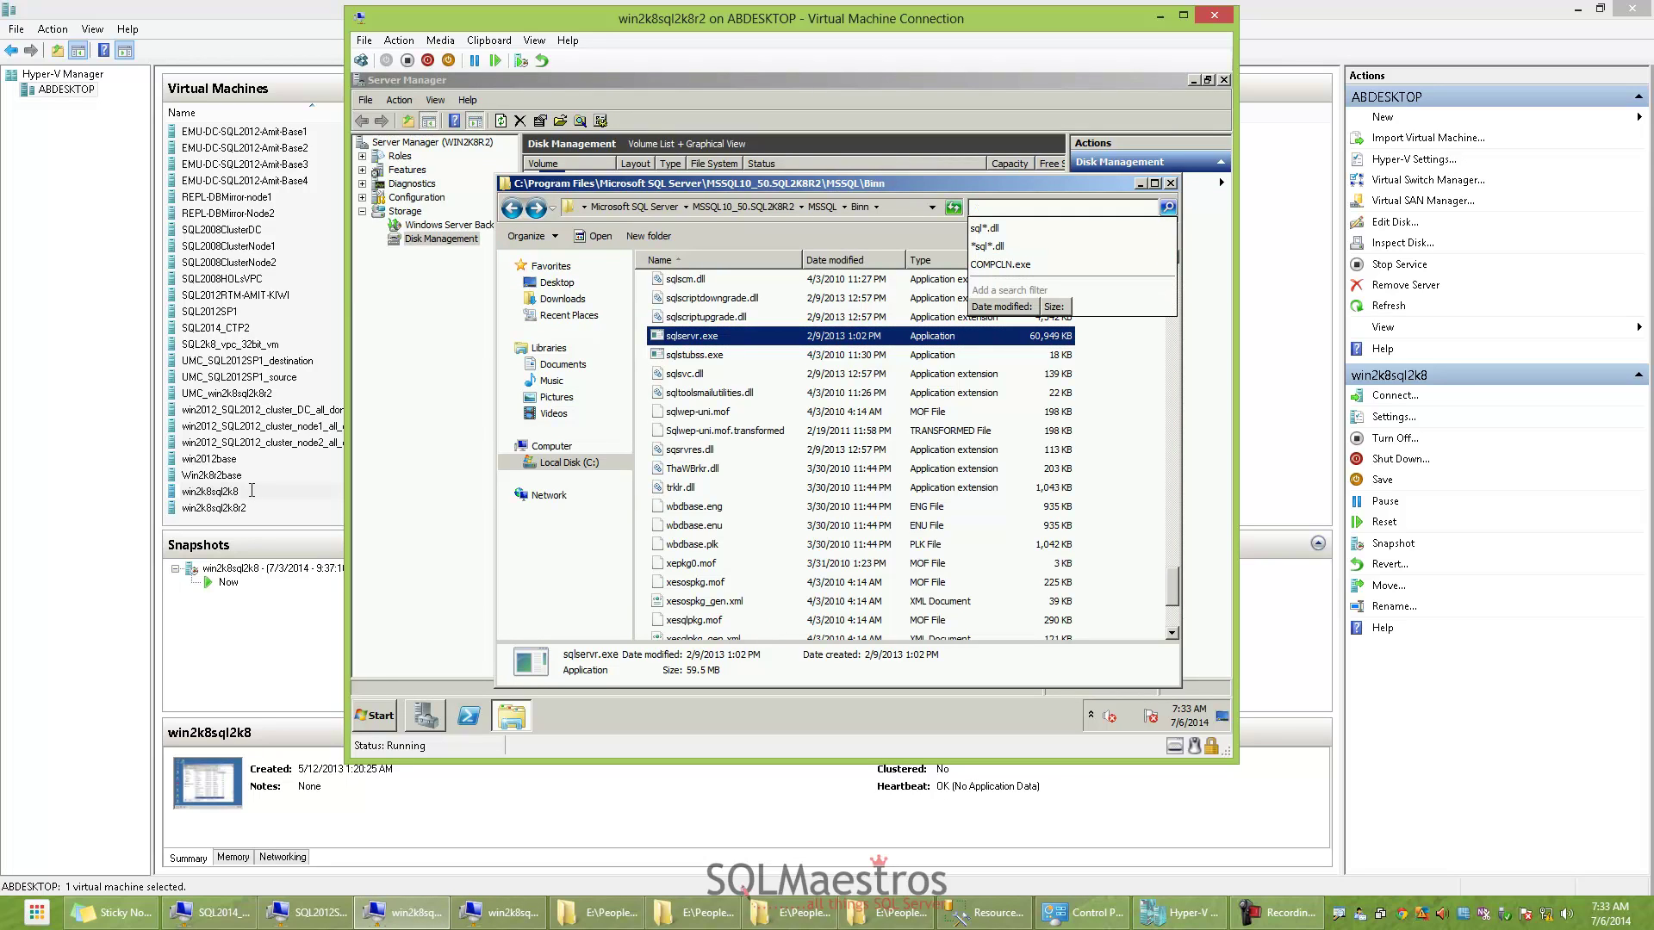
key(BackSpace)
key(BackSpace)
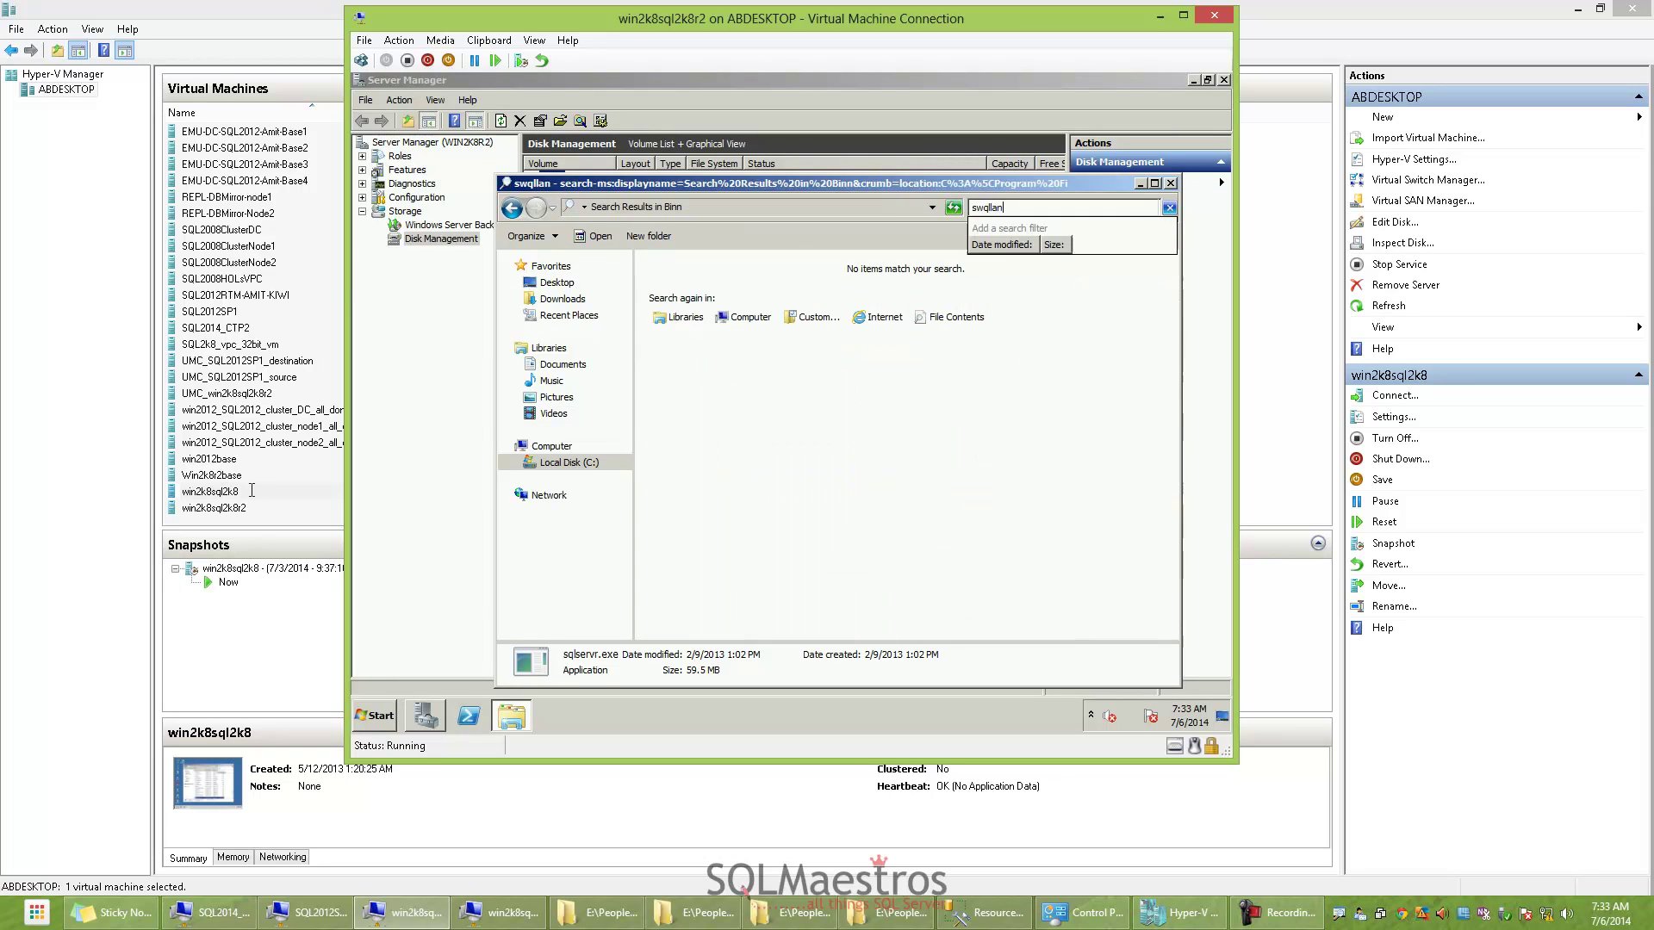
key(BackSpace)
text(ql)
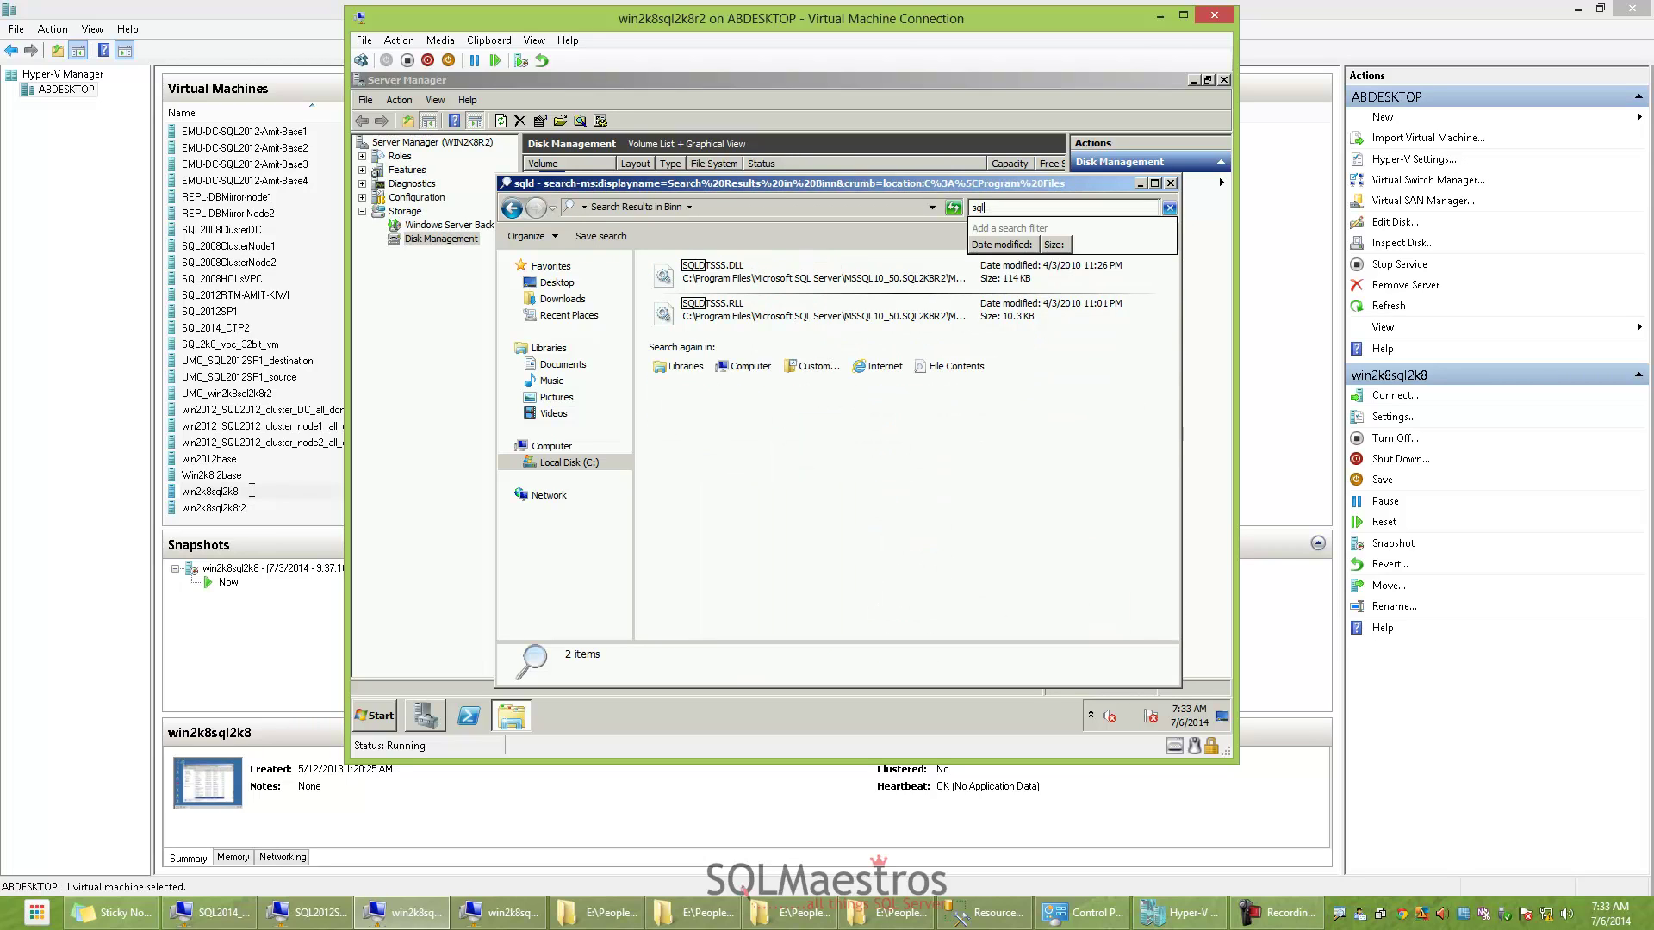
text(lang.dll)
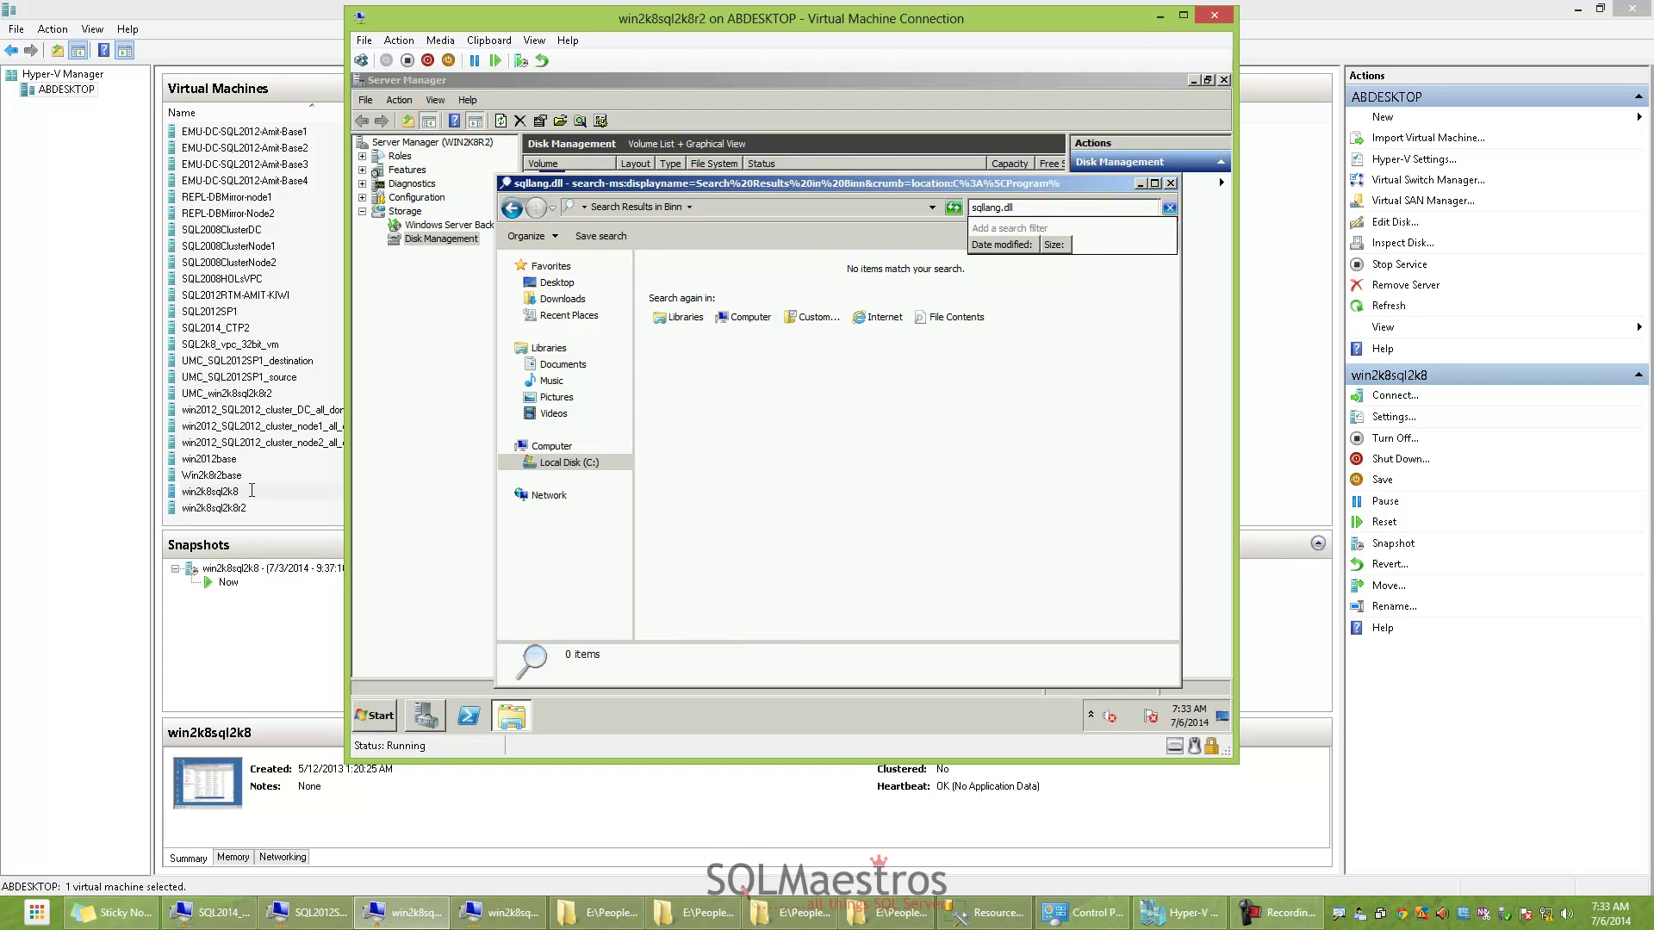
Change the search term to sqlmin.dll to look for that file in the win2k8sql2k8r2 Binn folder
key(BackSpace)
key(BackSpace)
key(BackSpace)
key(BackSpace)
key(BackSpace)
key(BackSpace)
key(BackSpace)
key(BackSpace)
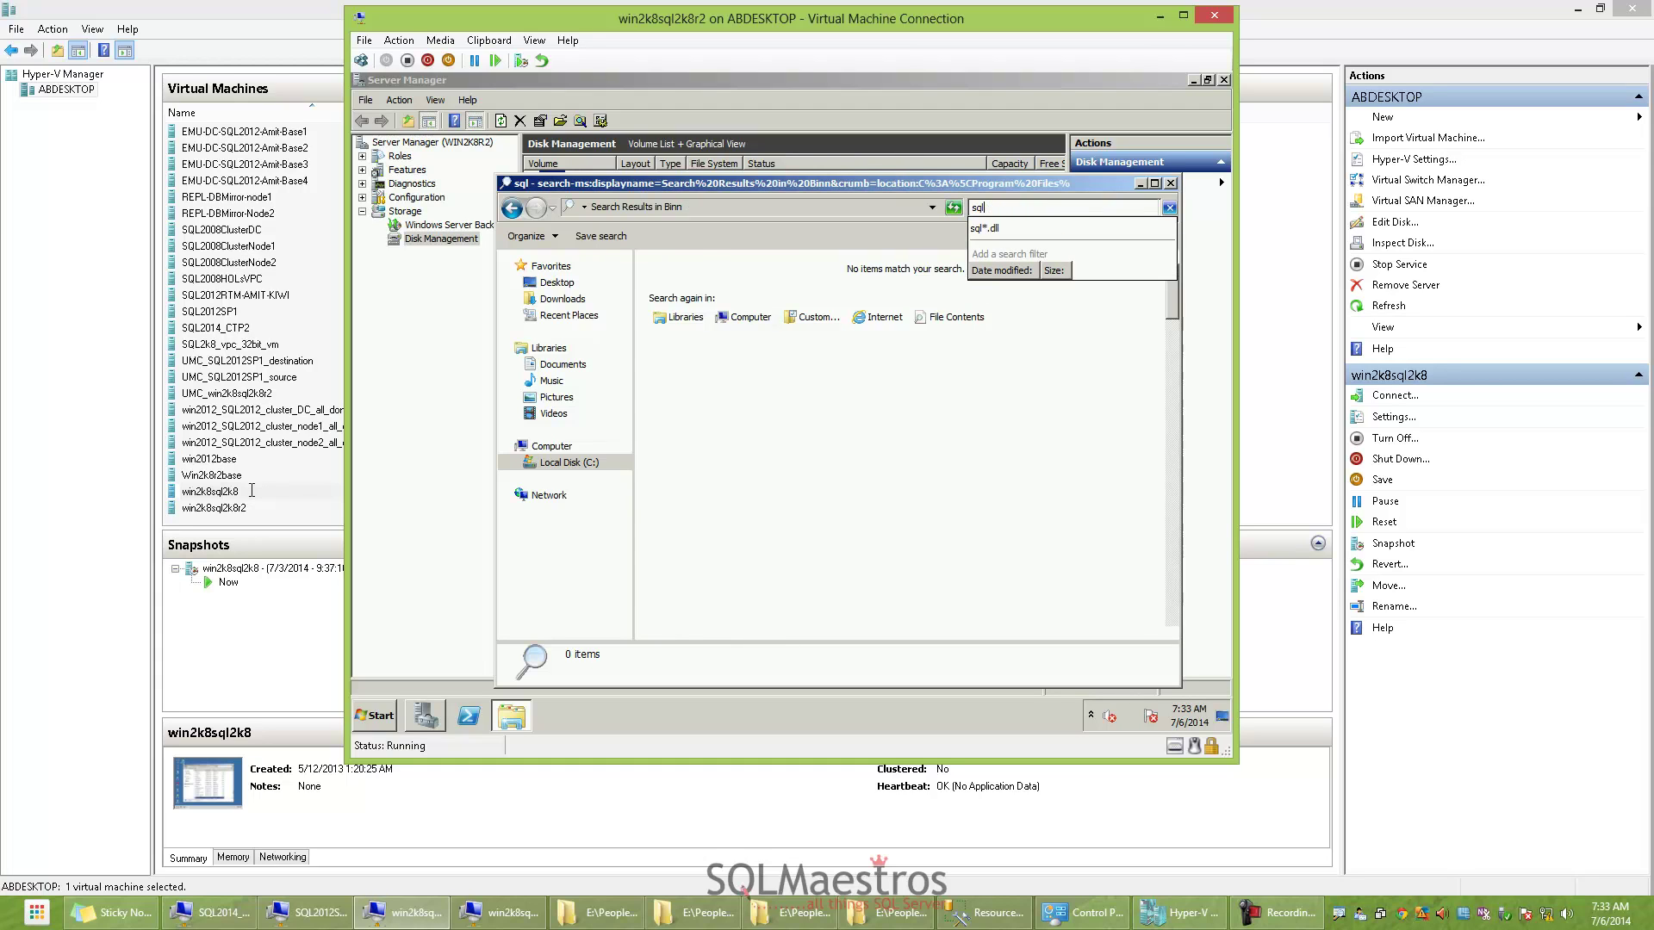
text(min.dll)
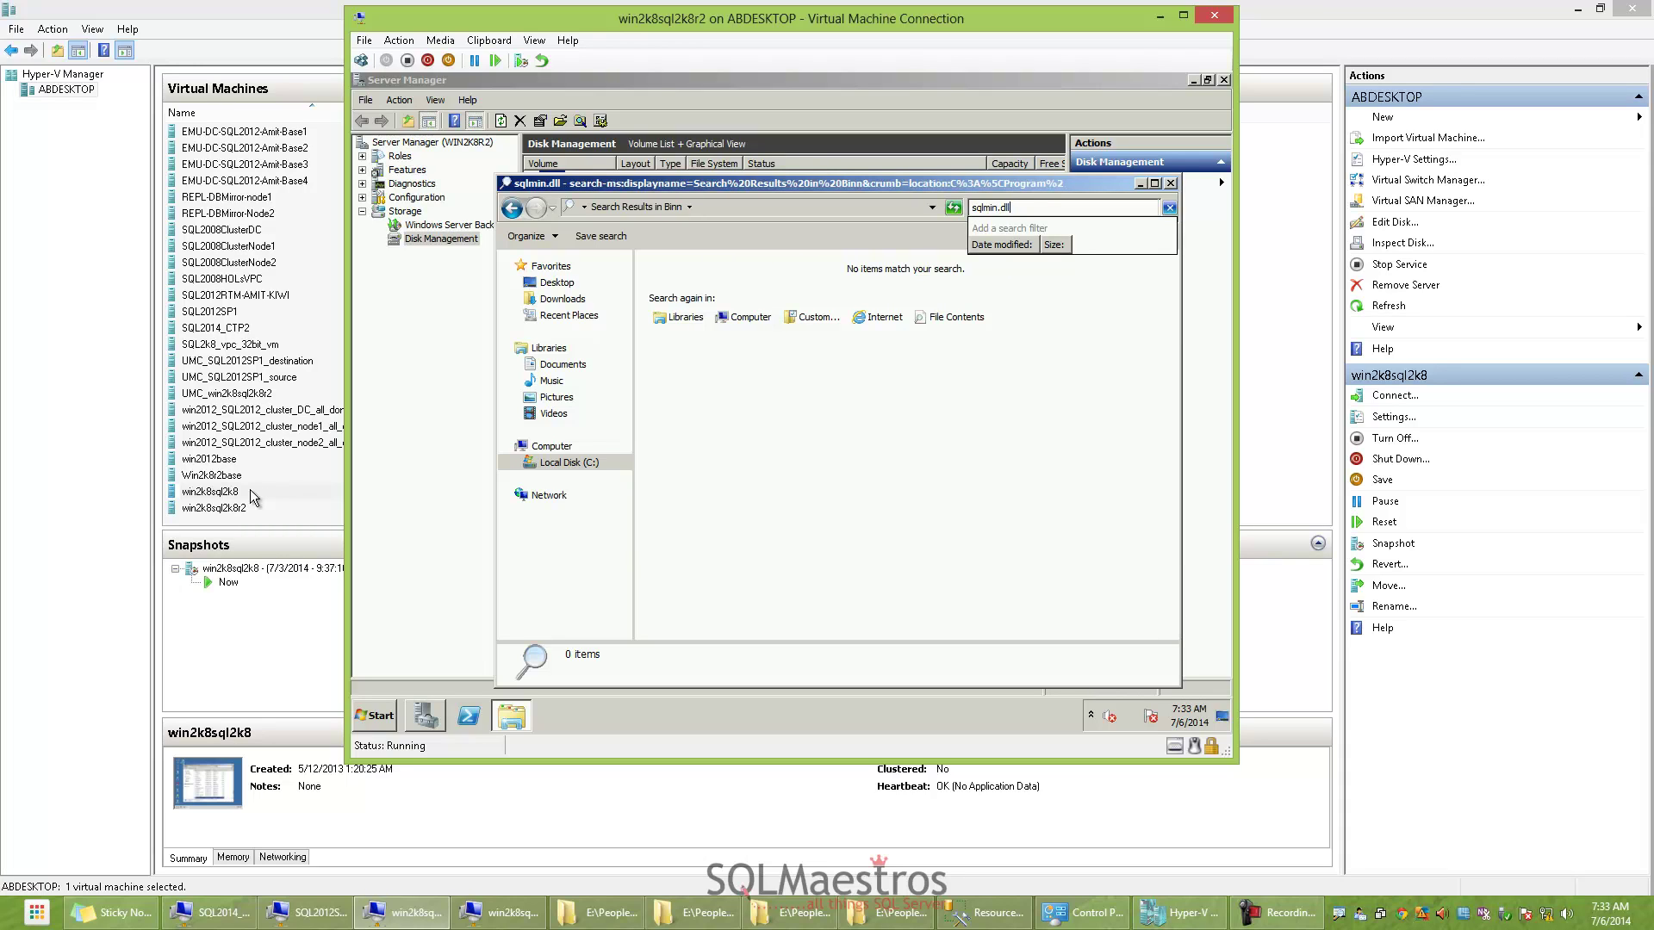
key(Return)
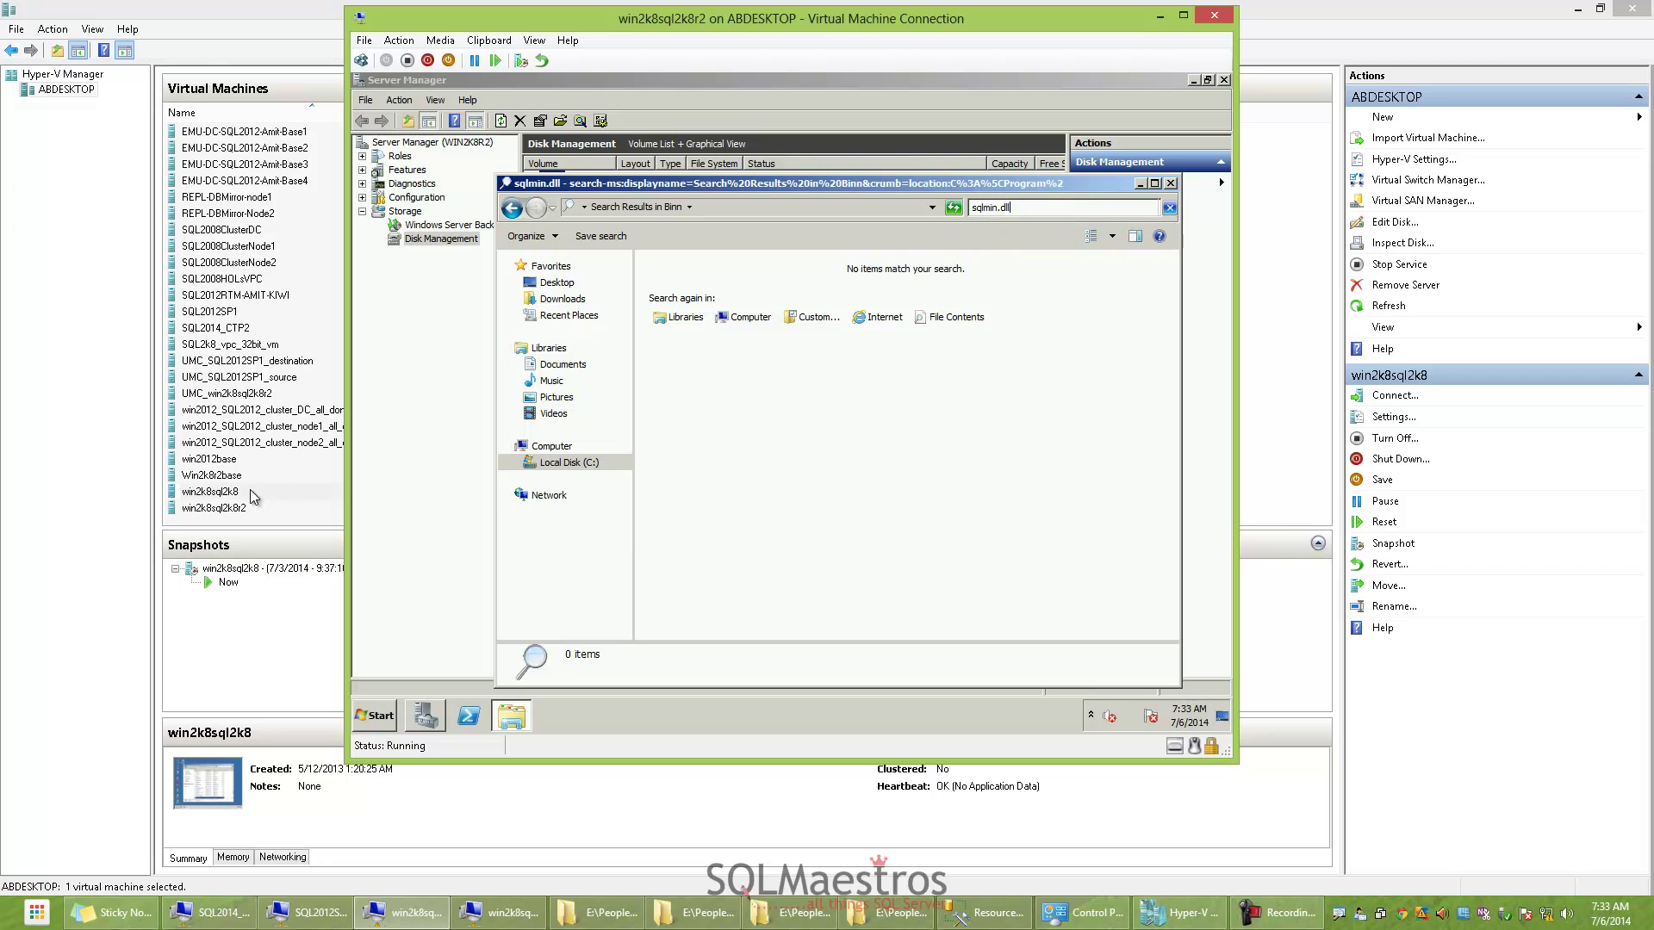
Switch past the SQL2012SP1 virtual machine to SQL2014_CTP2 and search its Binn folder for sql*.dll
key(alt+Tab)
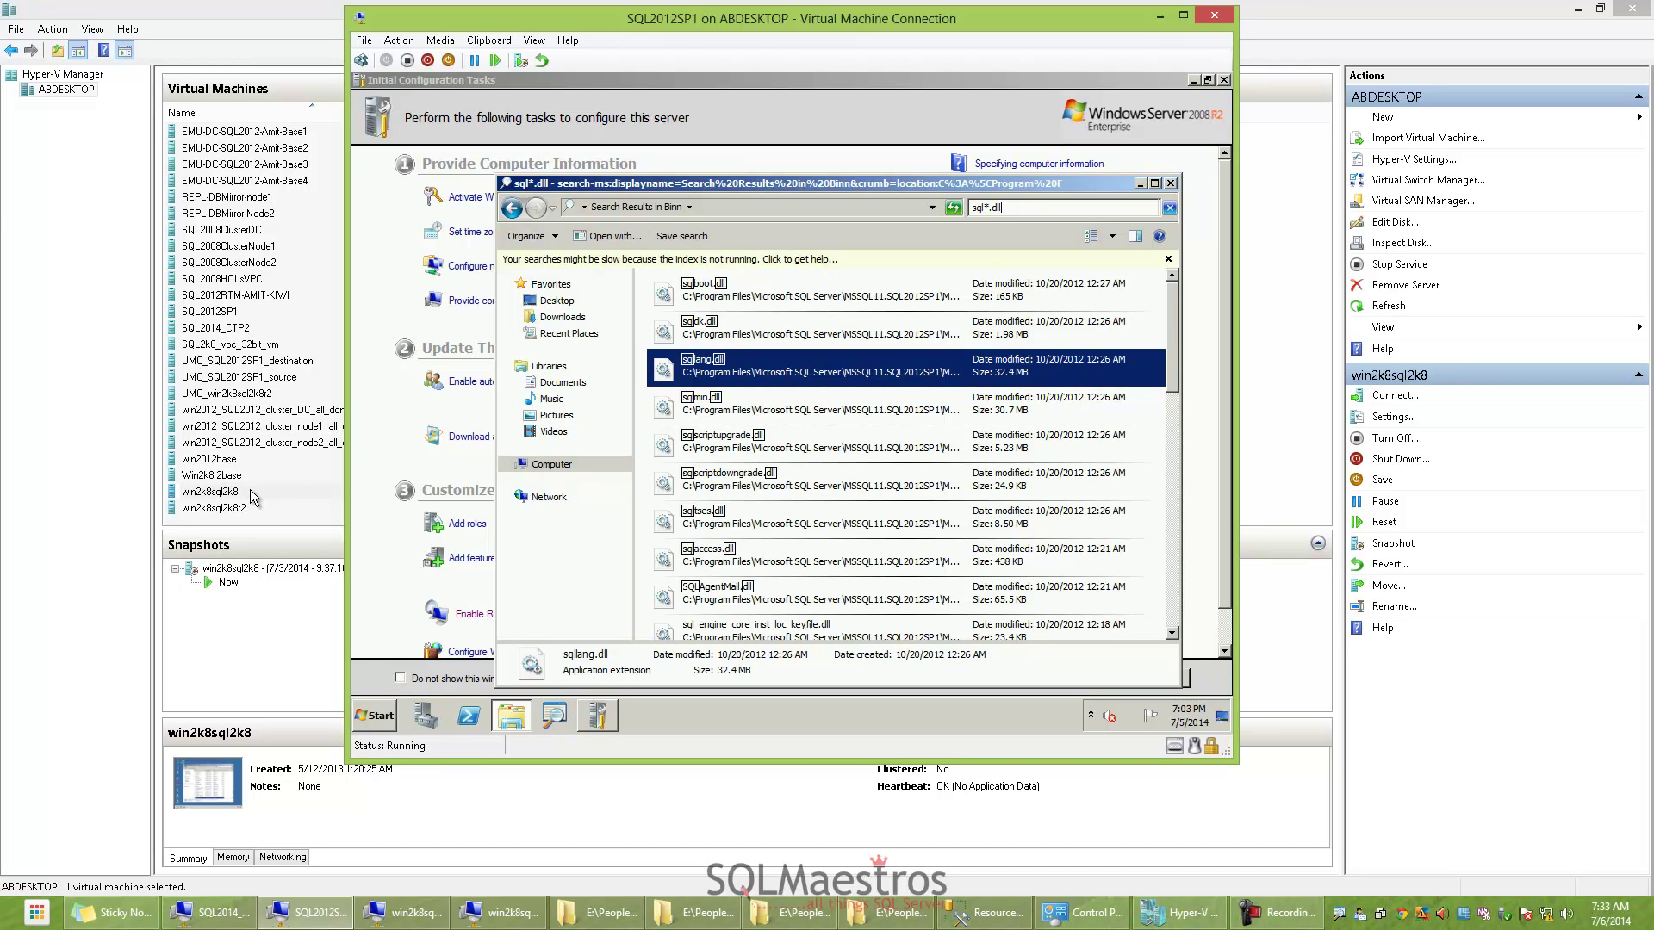
key(alt+Tab)
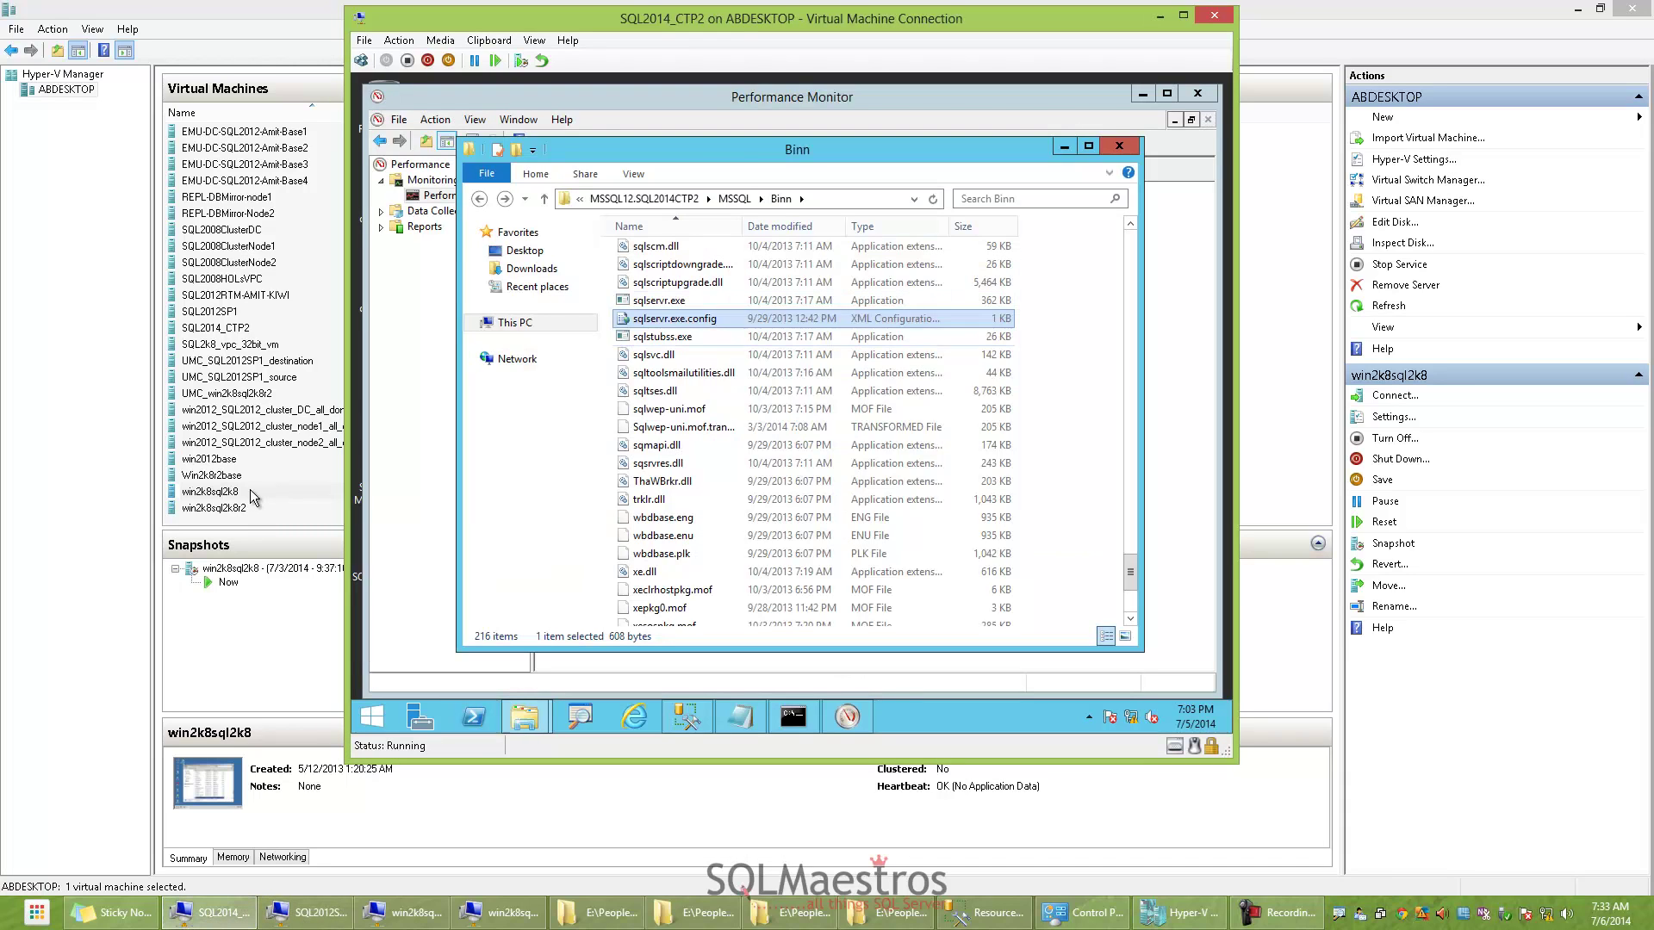
click(814, 391)
key(ctrl+e)
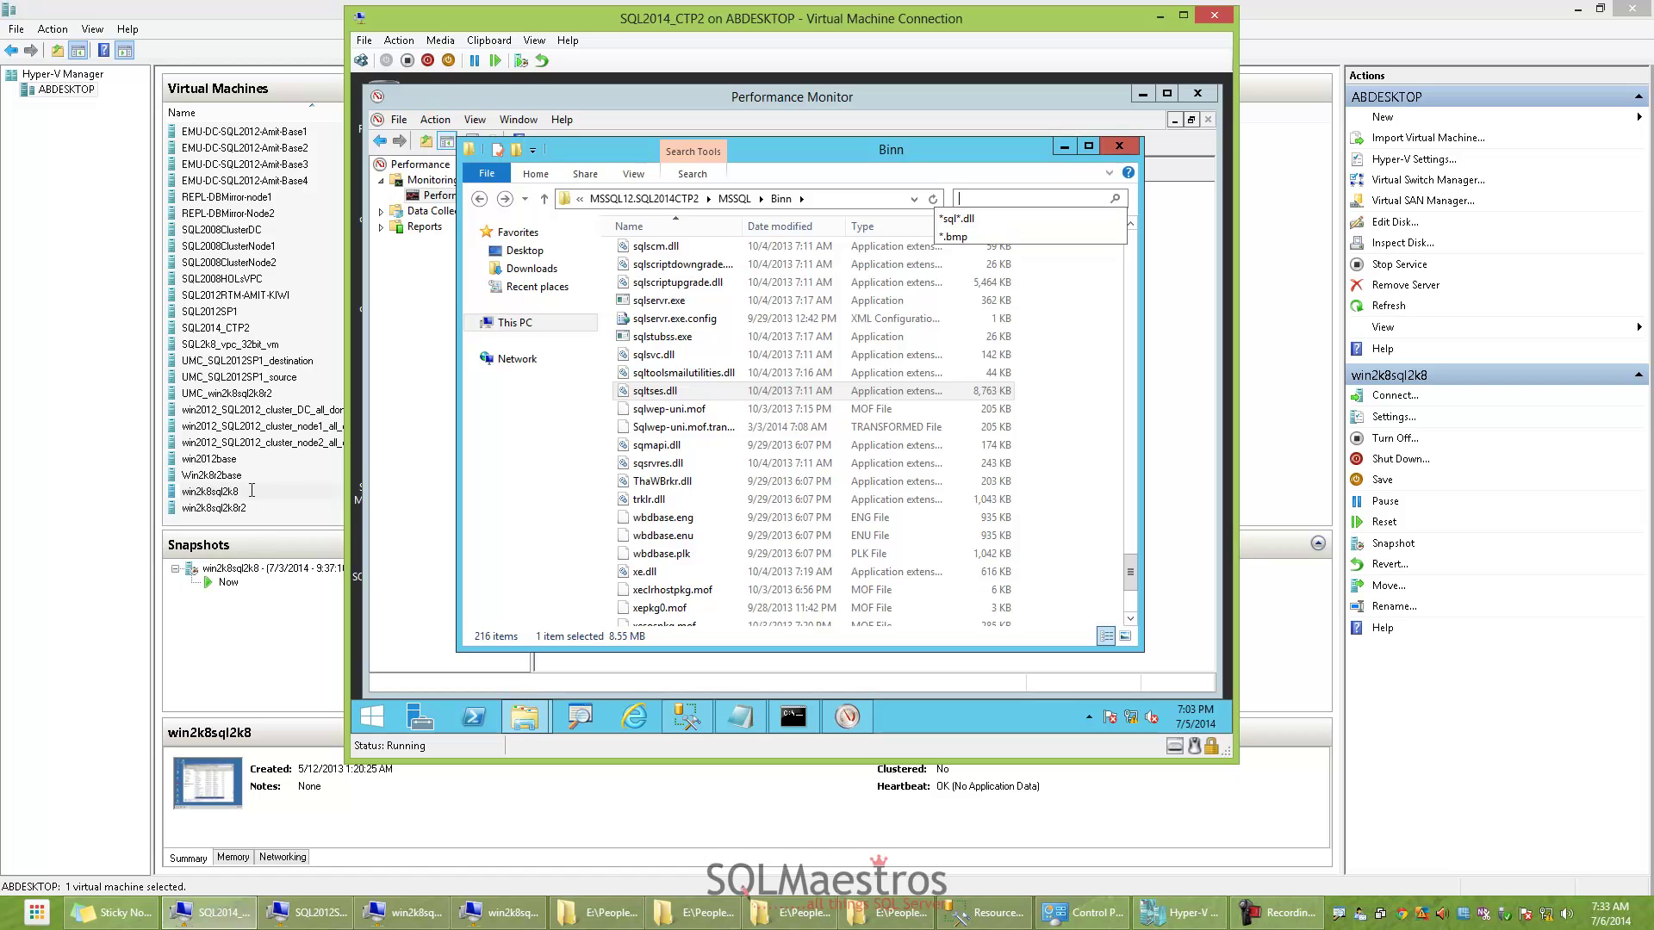
text(sql)
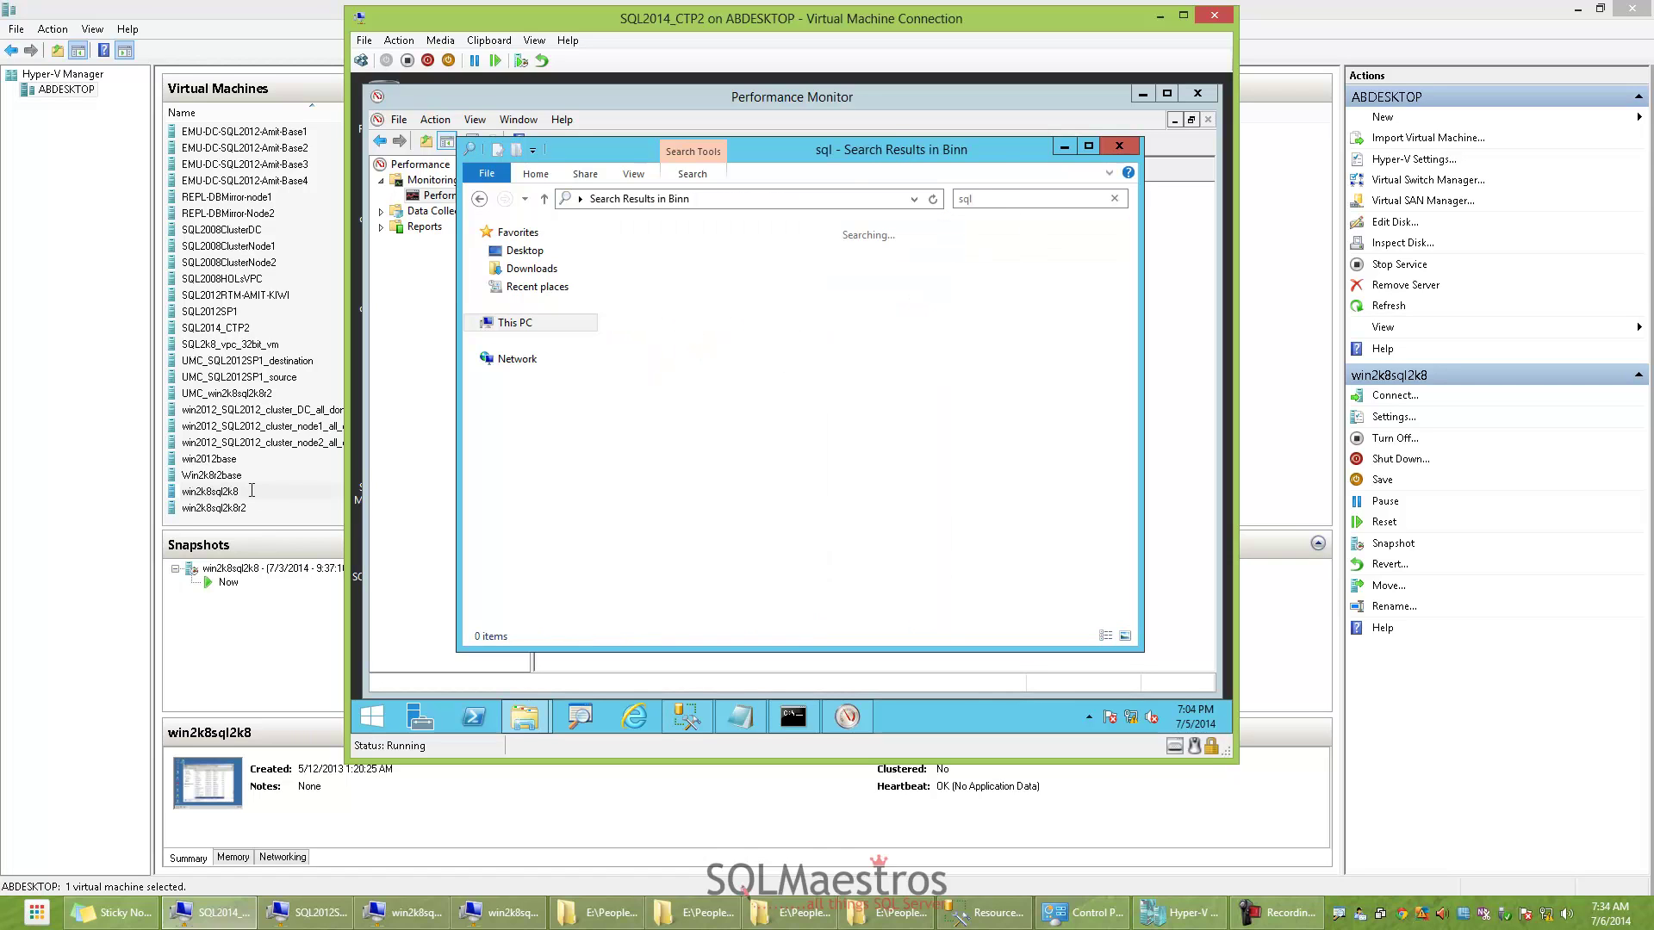
text(*.dll)
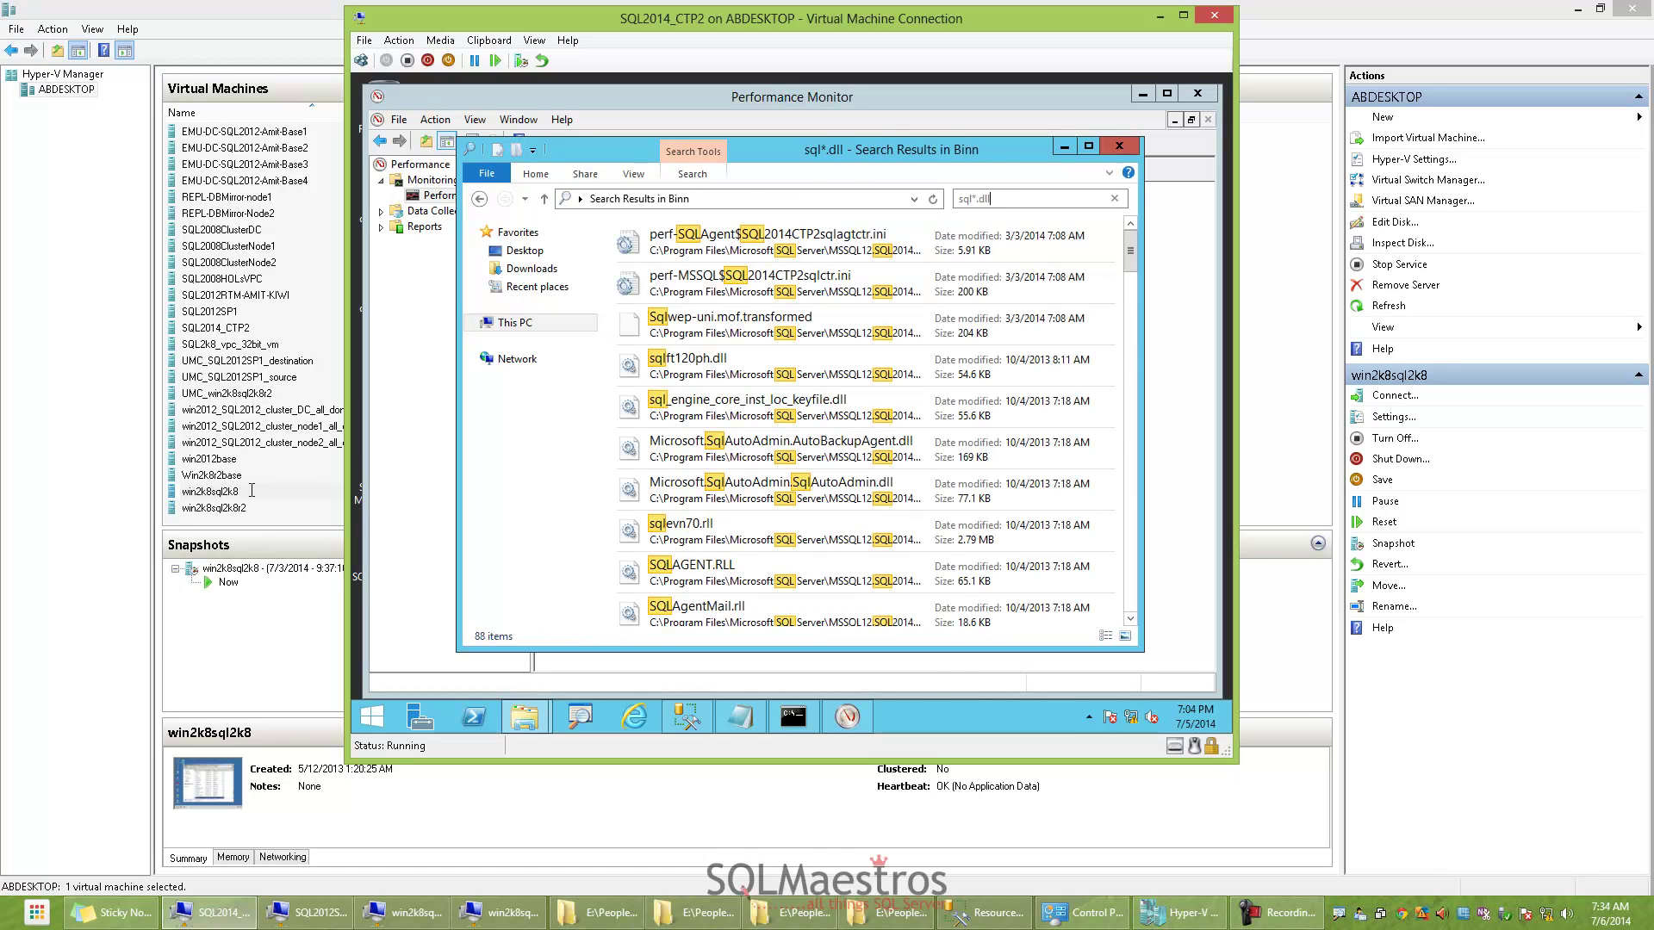
Locate sqllang.dll and sqlmin.dll in the SQL2014_CTP2 search results and select them alternately to compare their sizes
click(694, 362)
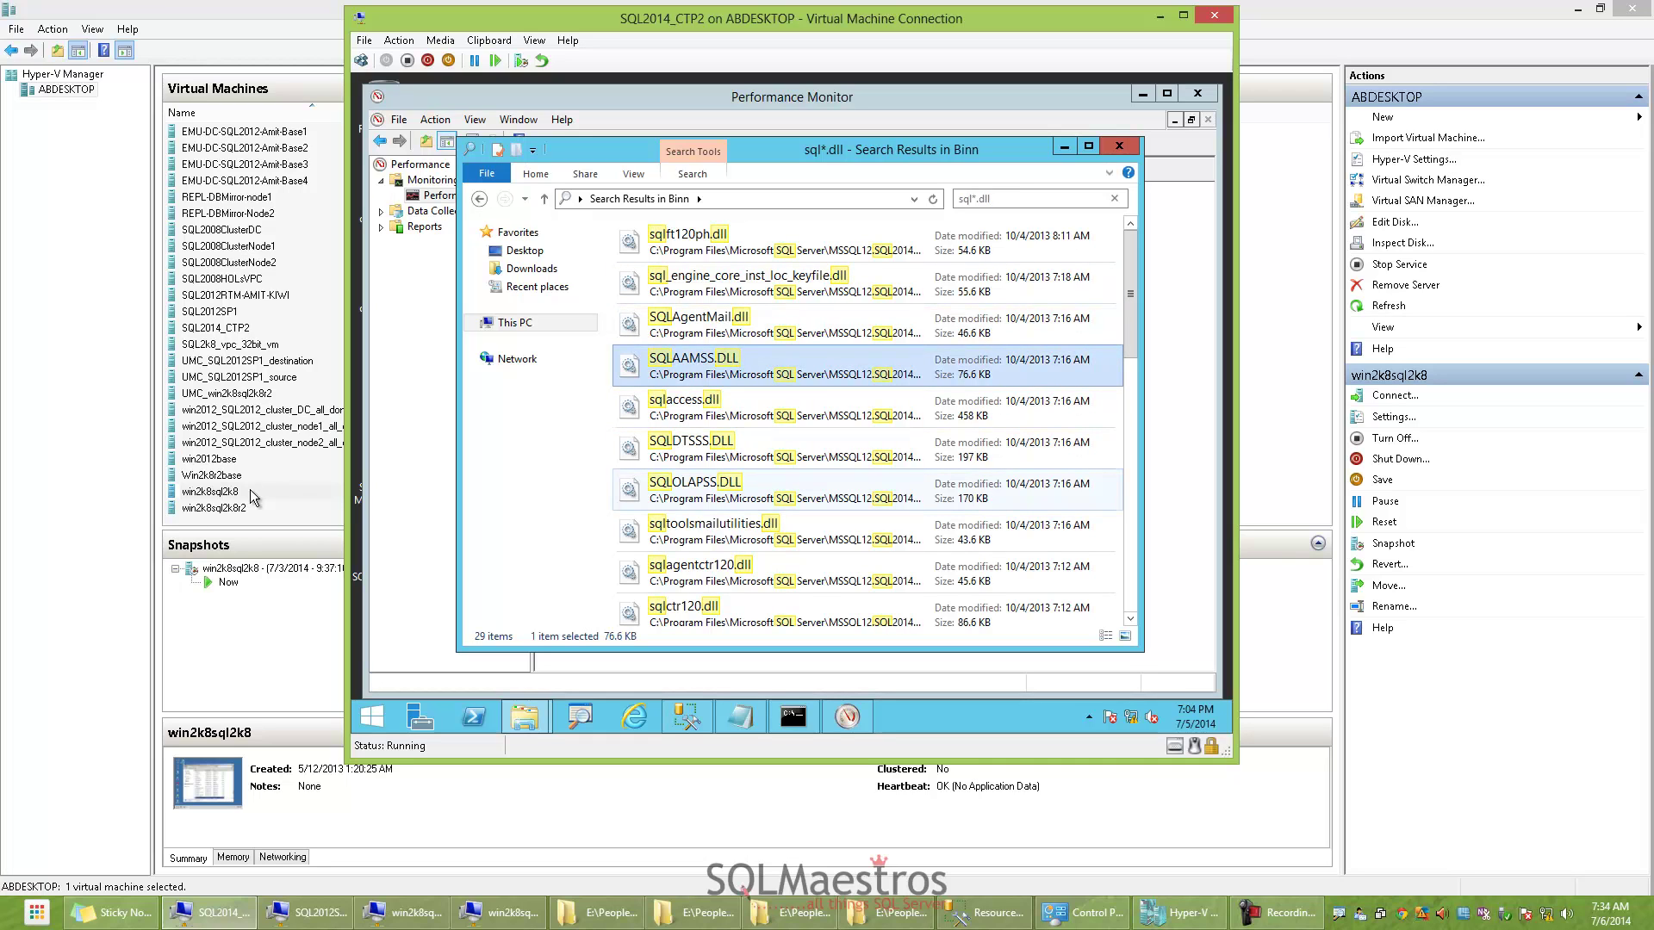
scroll(870, 422, down, 2)
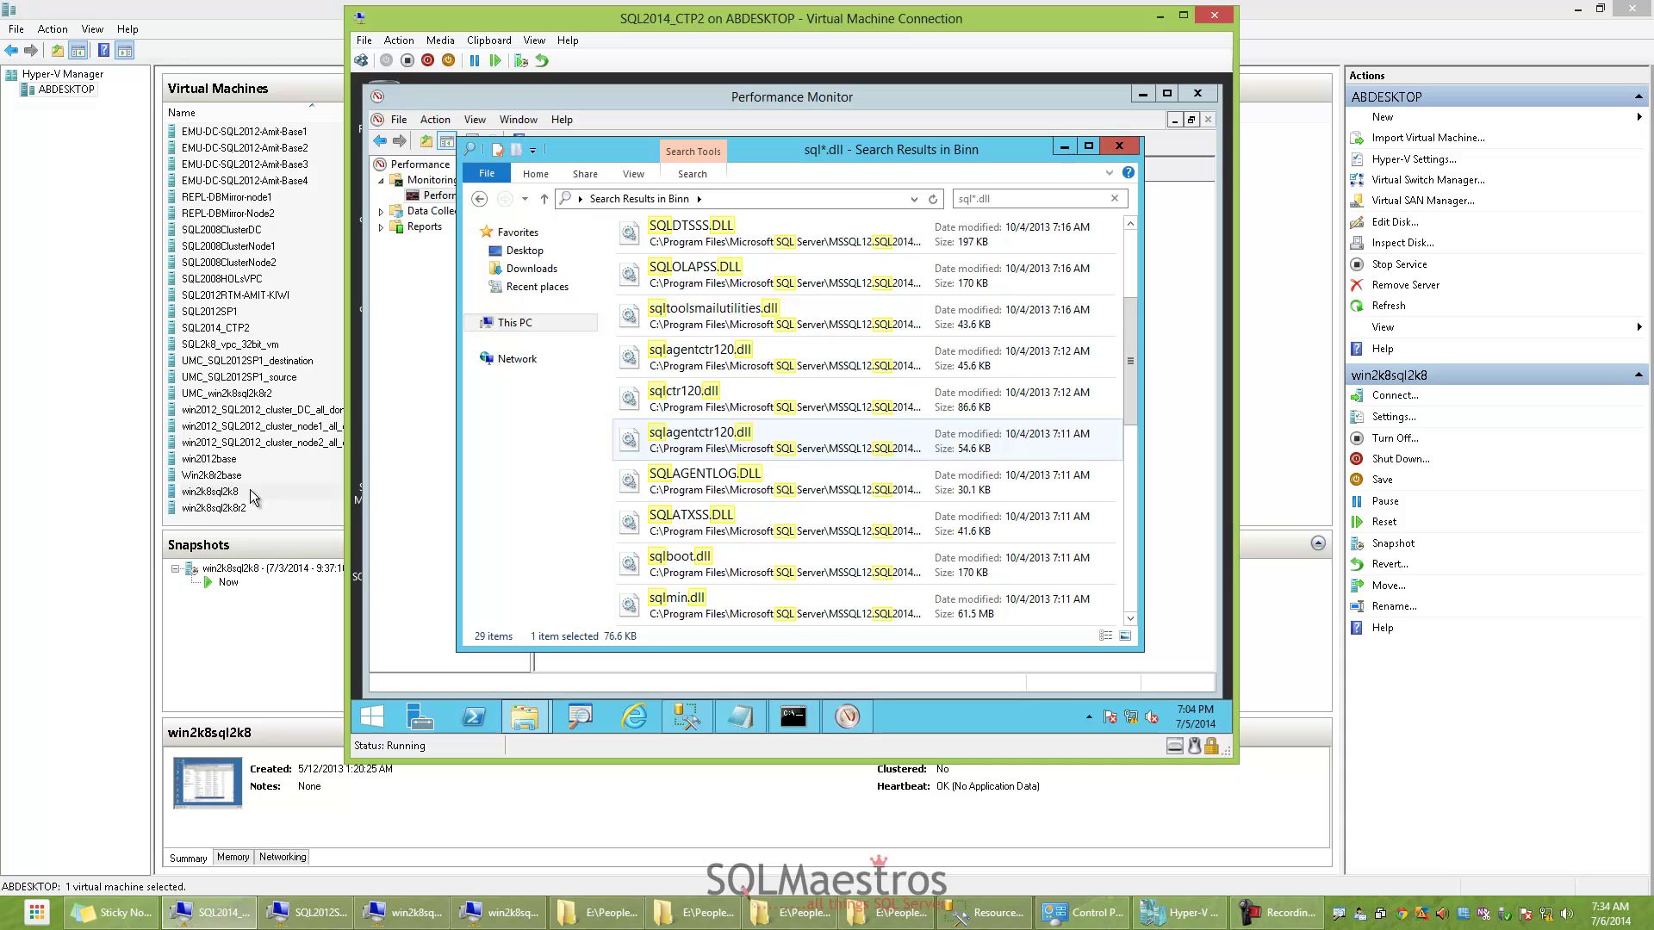
scroll(870, 440, down, 2)
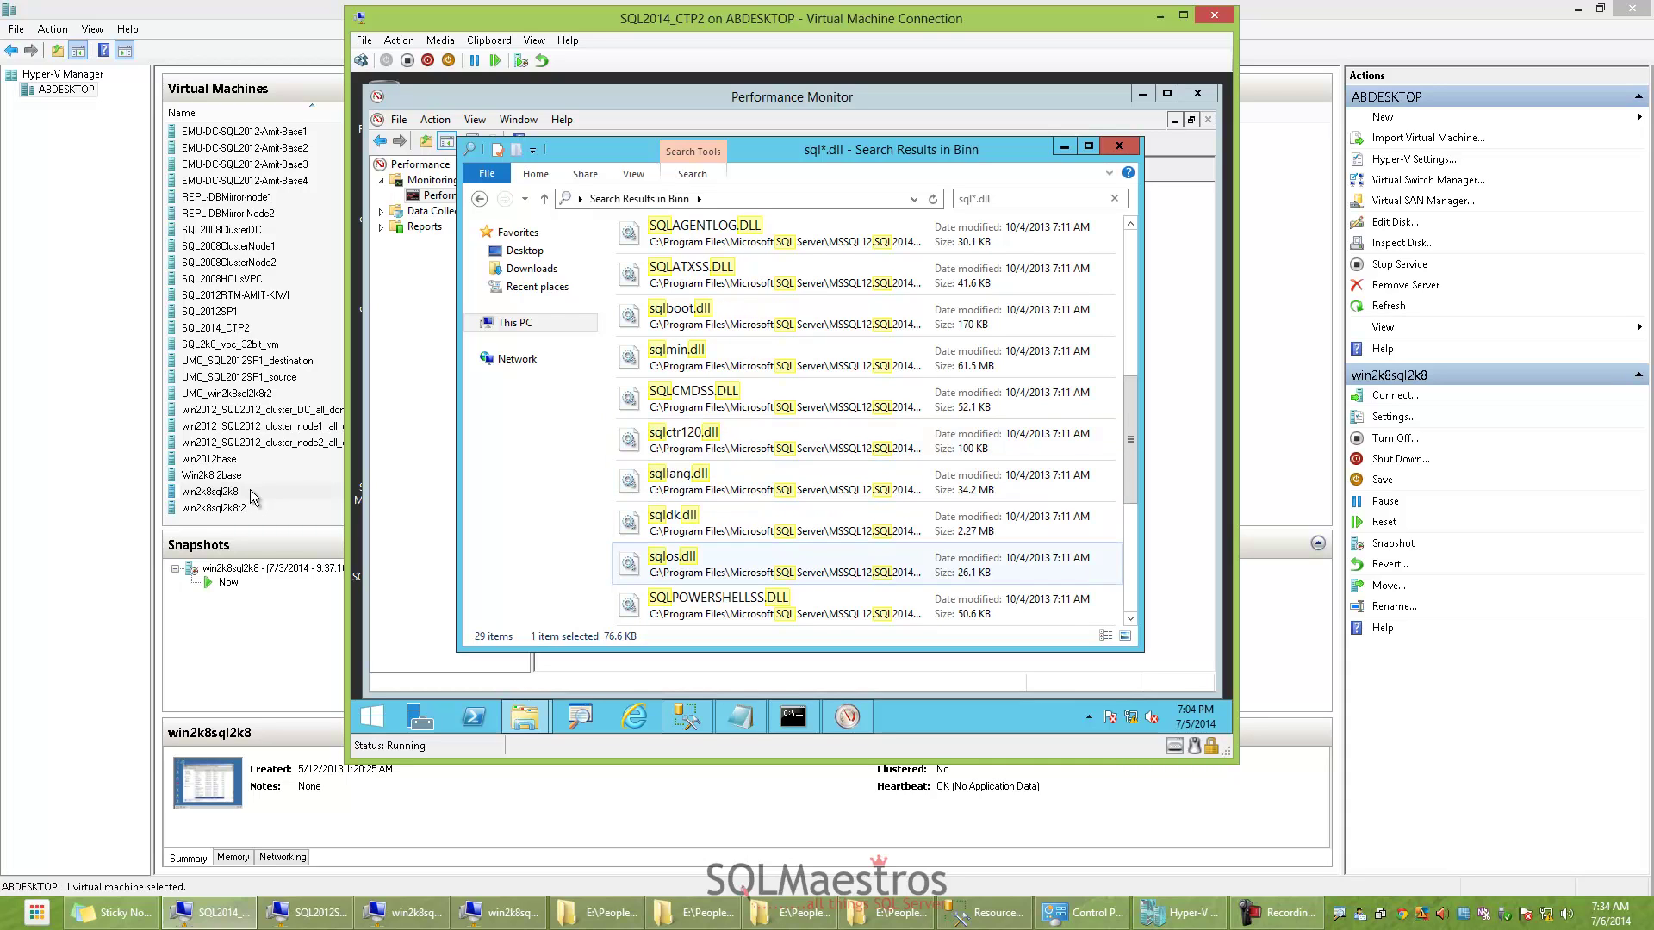
click(868, 481)
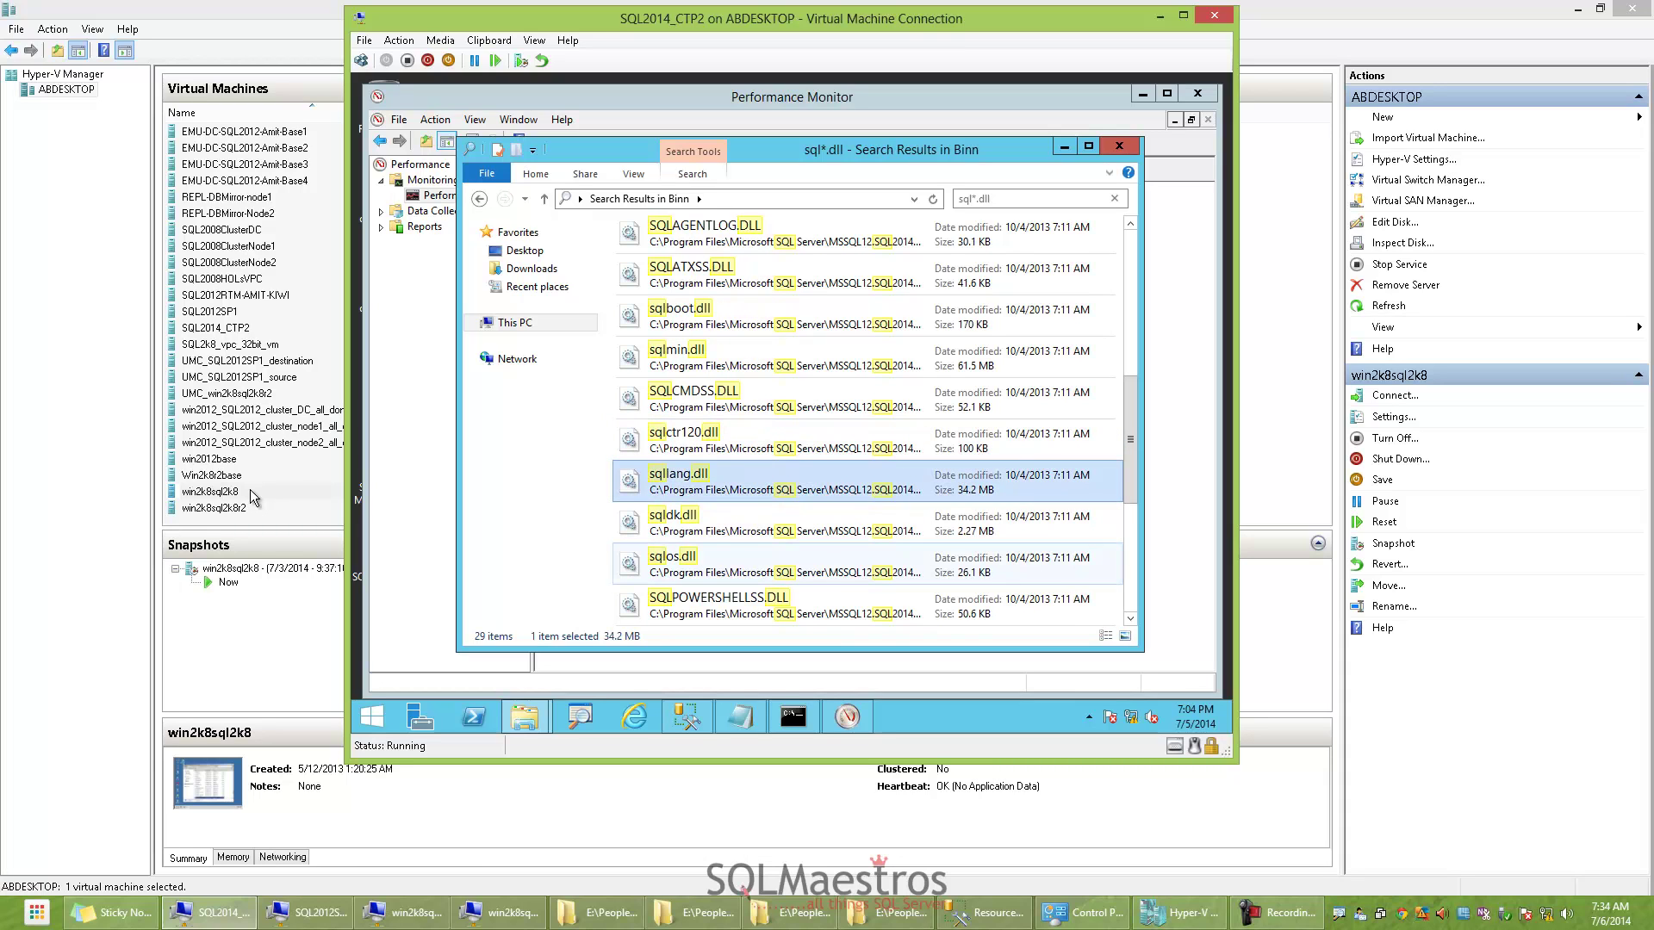
click(867, 358)
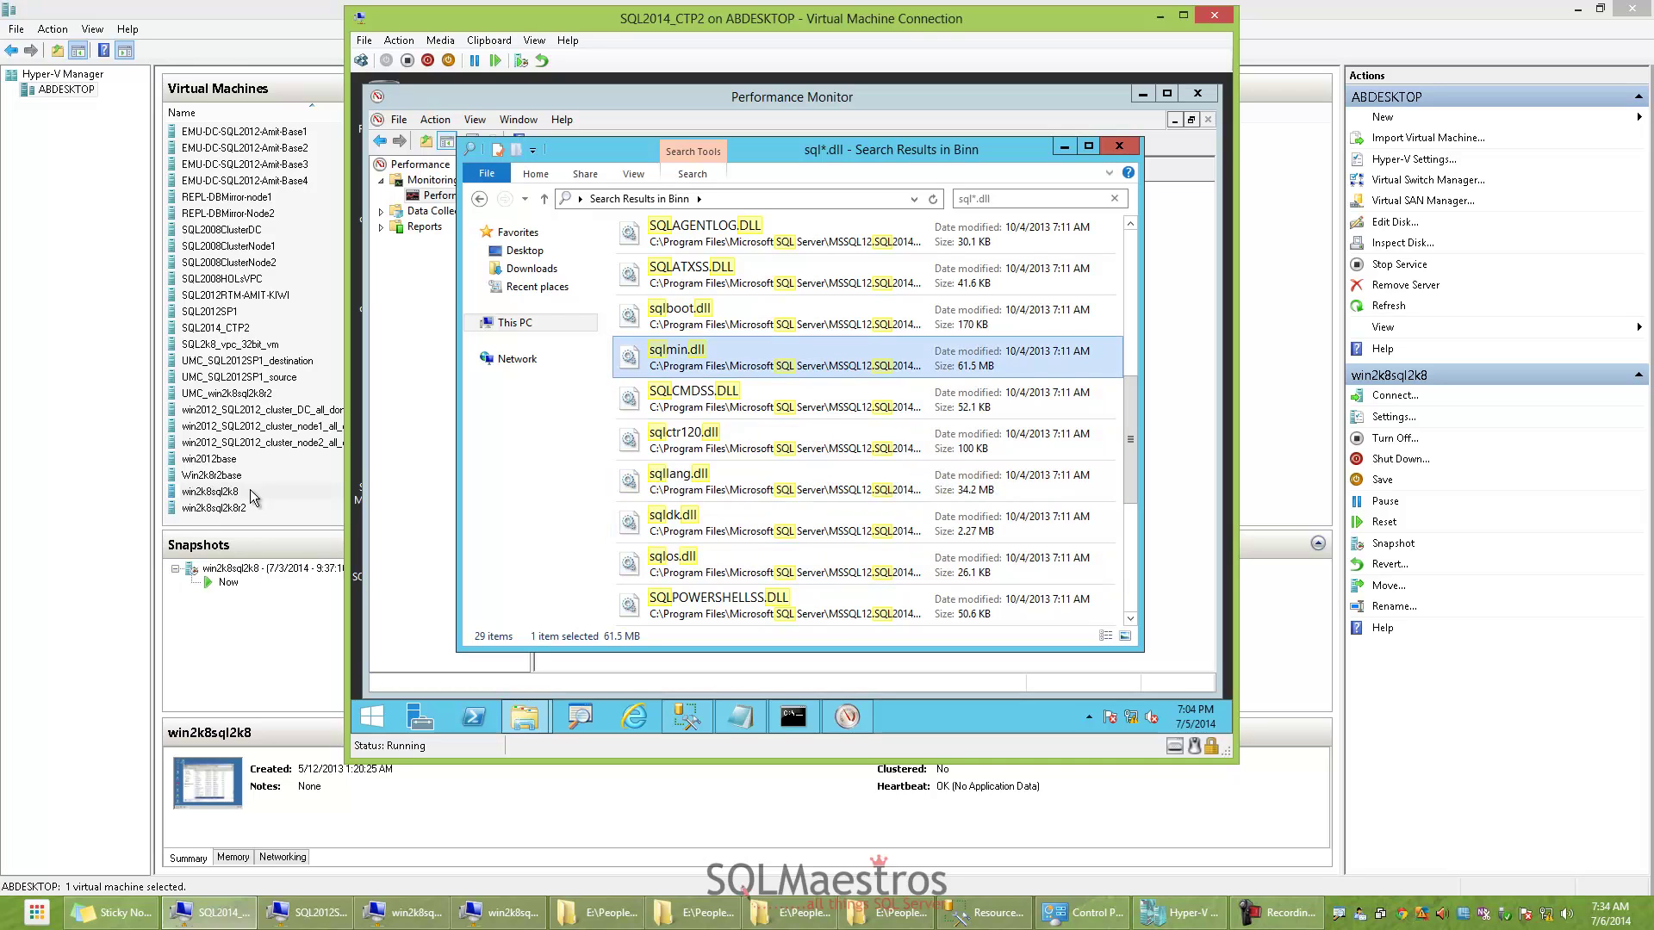
click(775, 480)
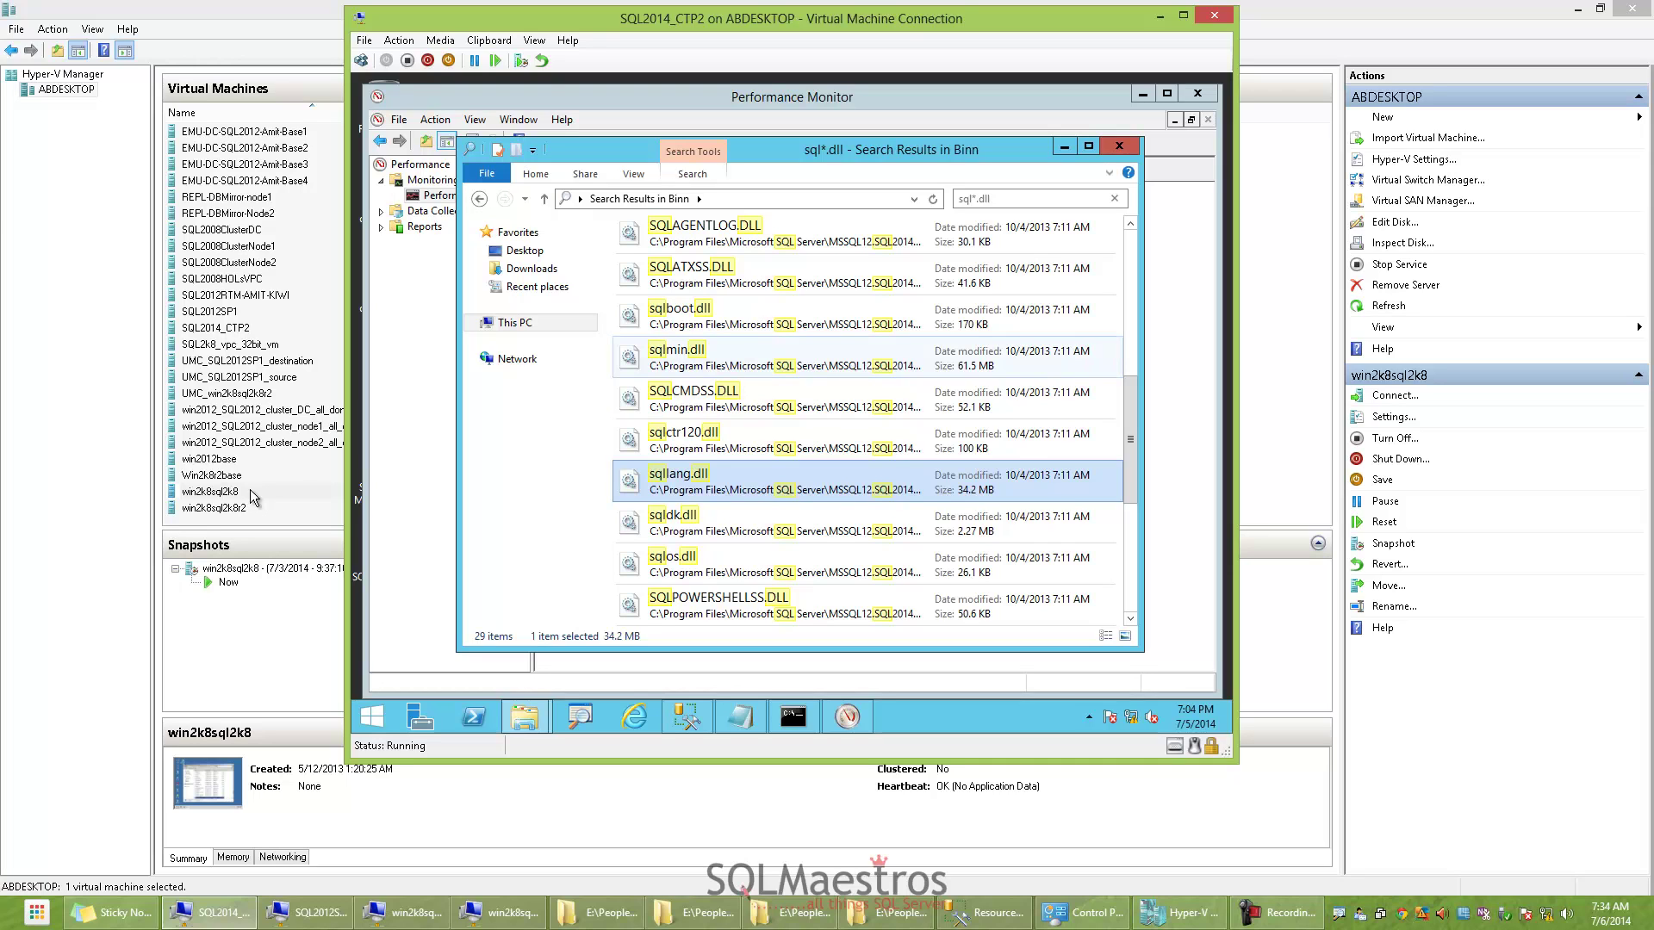
click(707, 355)
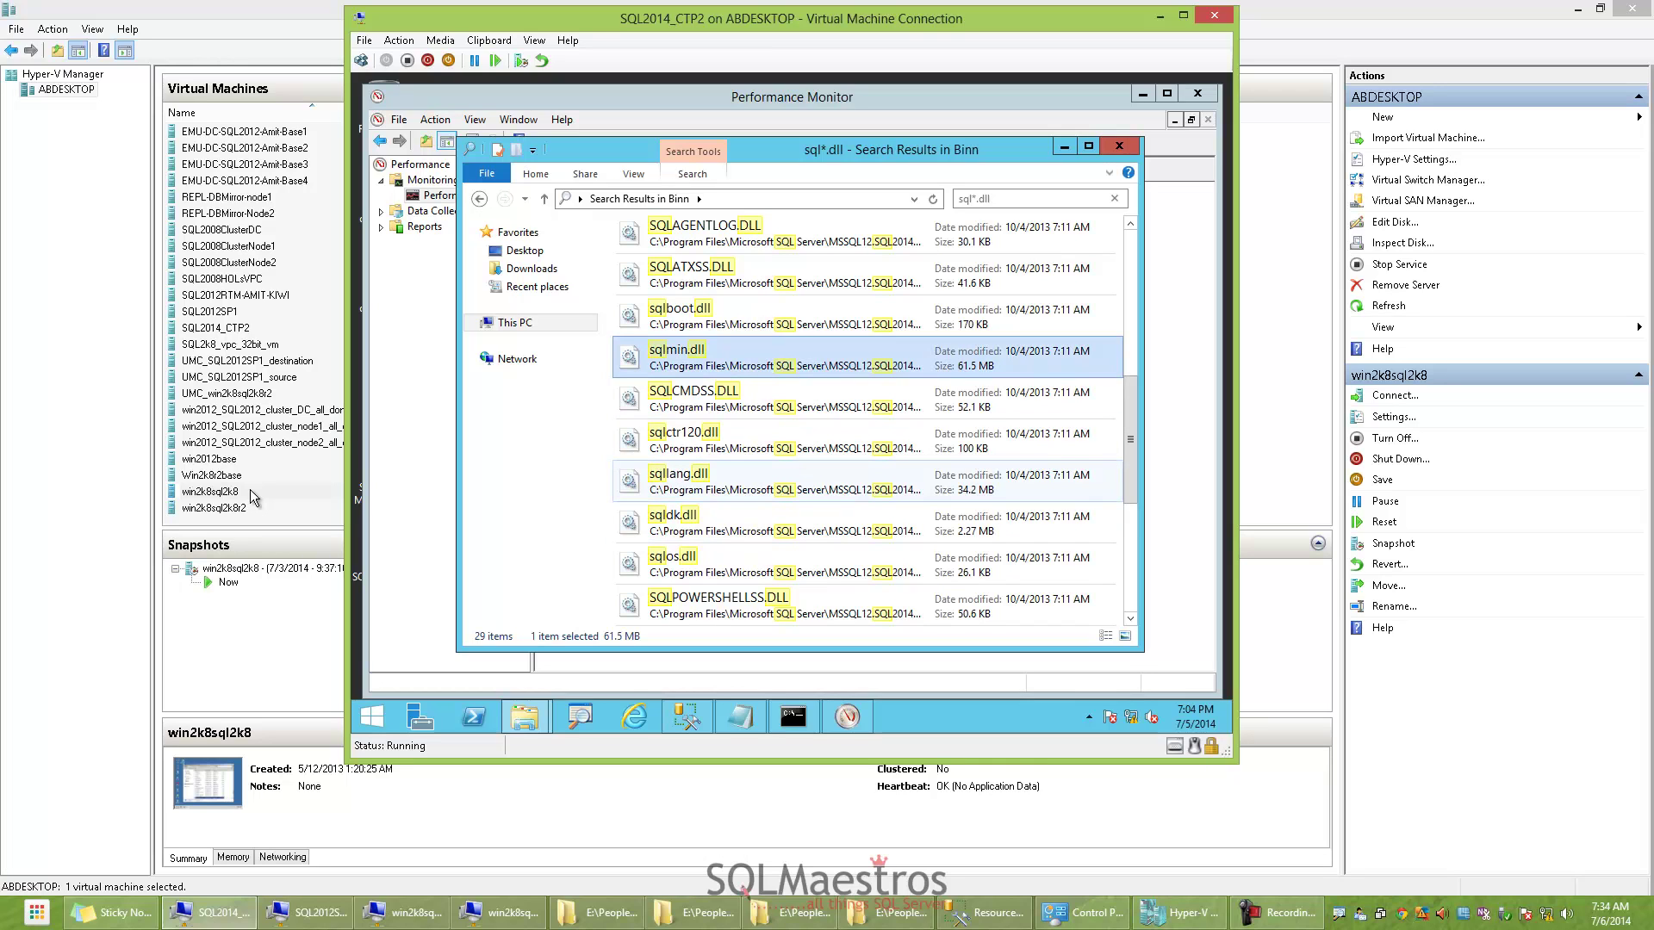
click(707, 480)
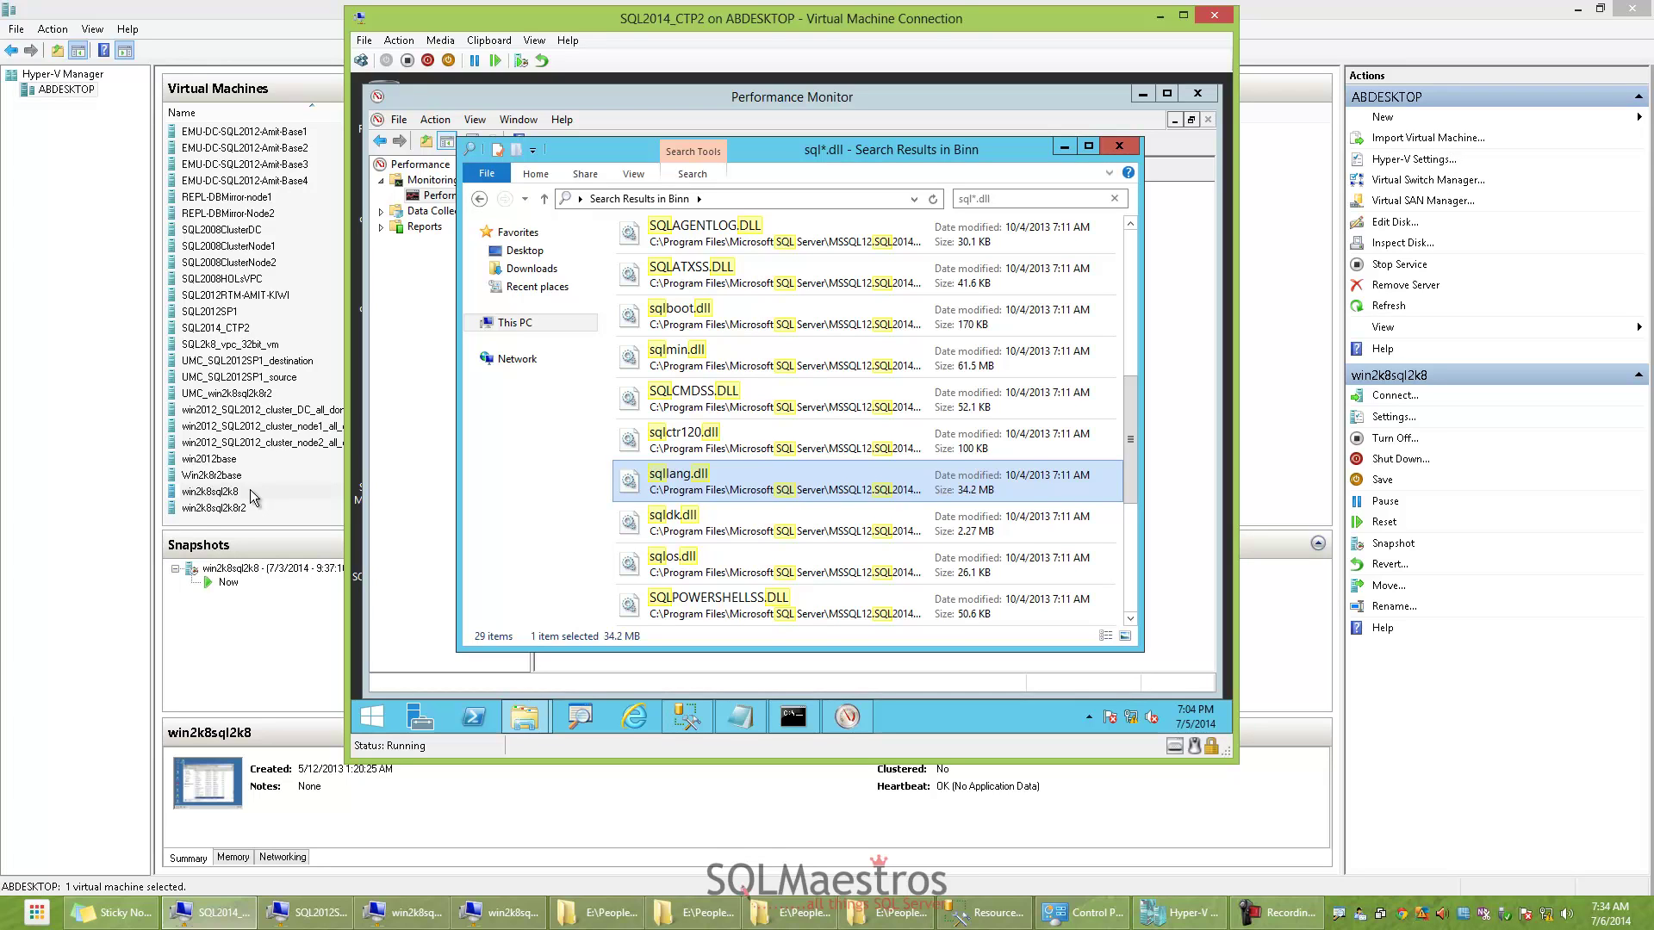
click(868, 358)
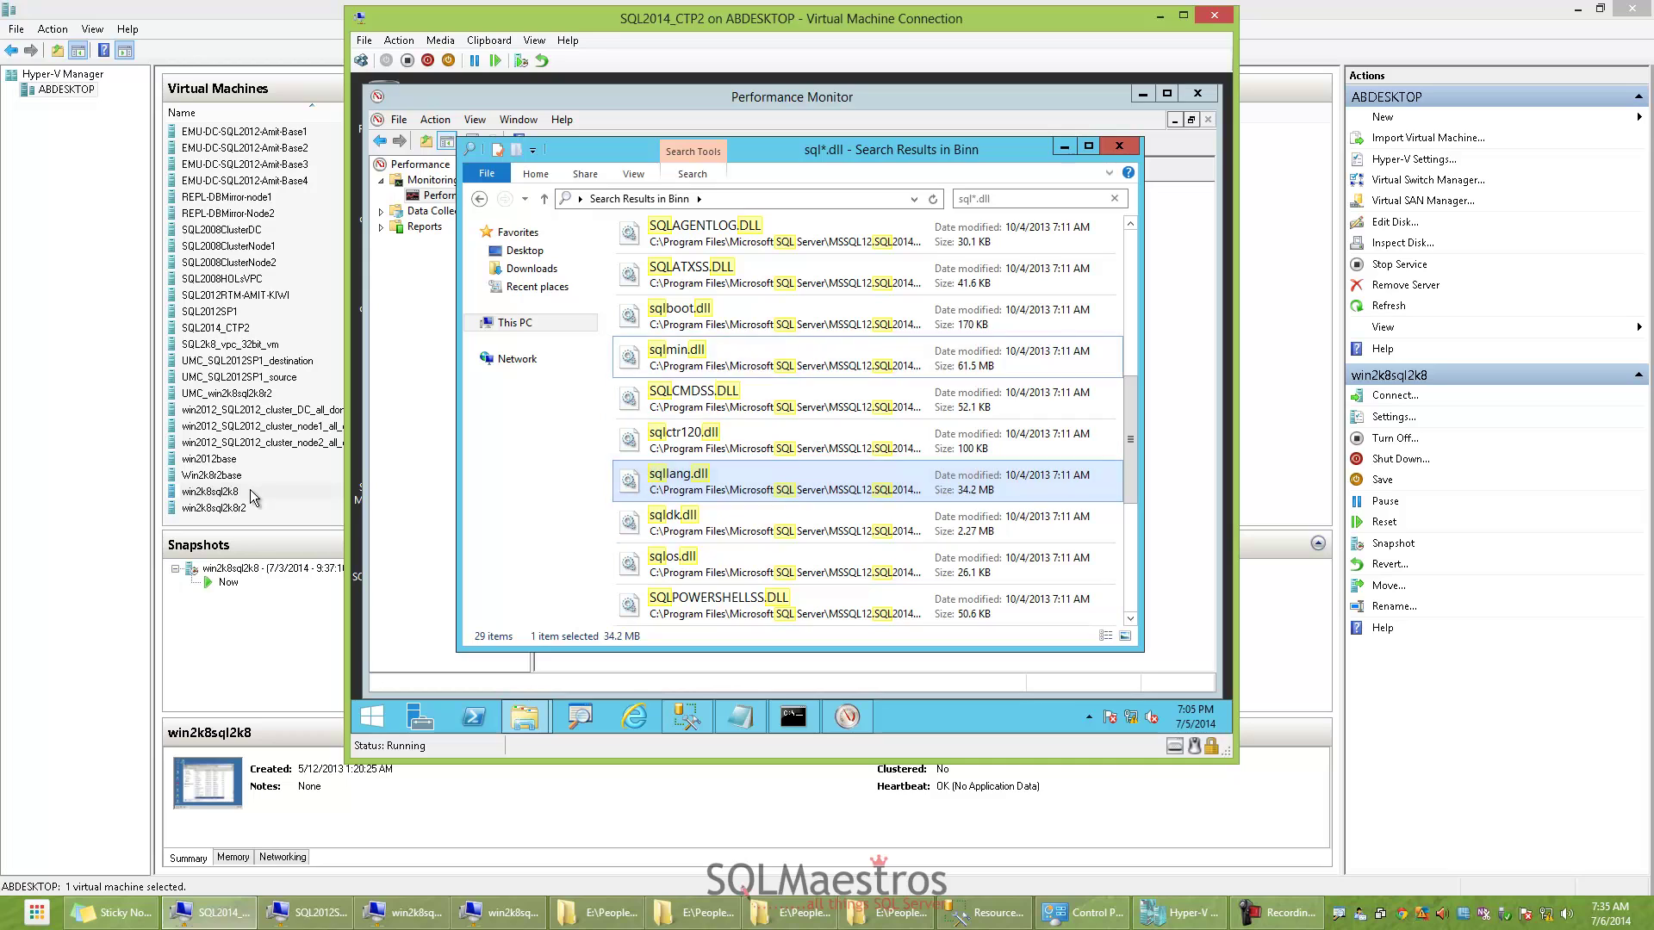